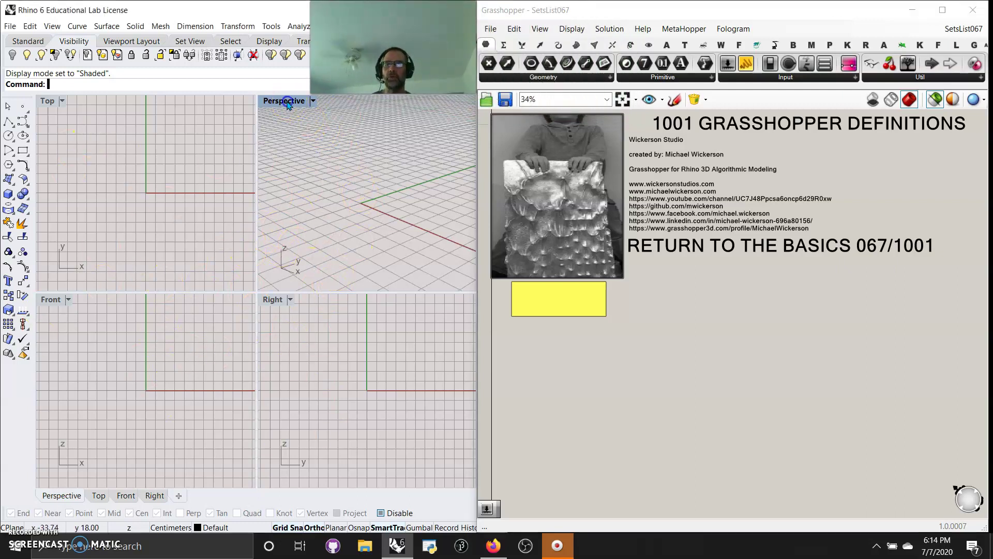
Maximize the Perspective viewport and reframe it around the world origin.
double_click(284, 101)
right_drag(288, 112, 296, 281)
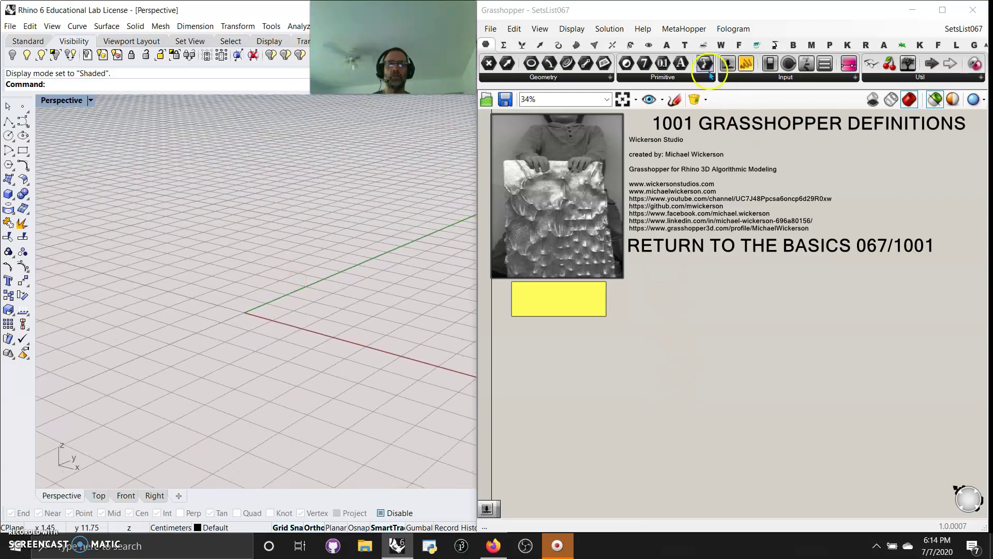
click(558, 45)
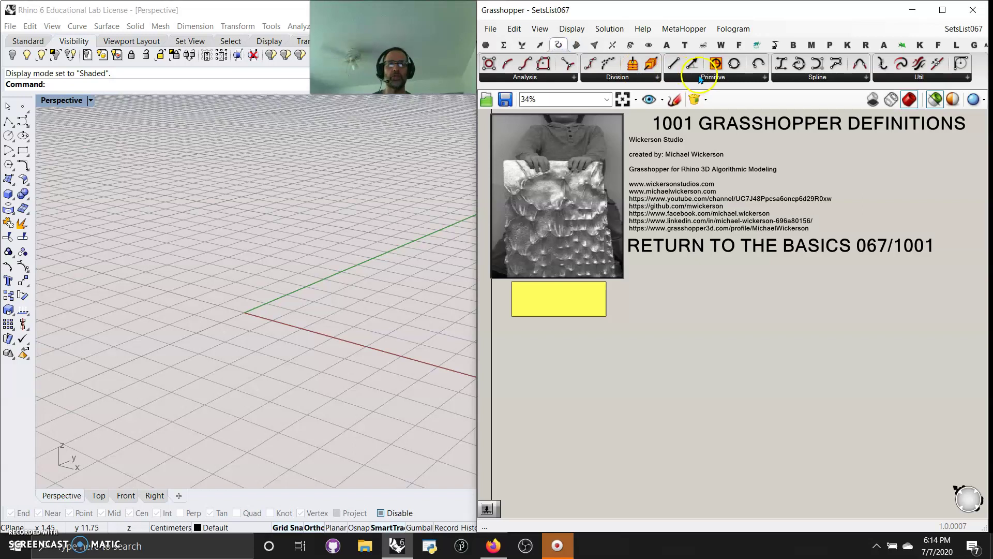
click(704, 77)
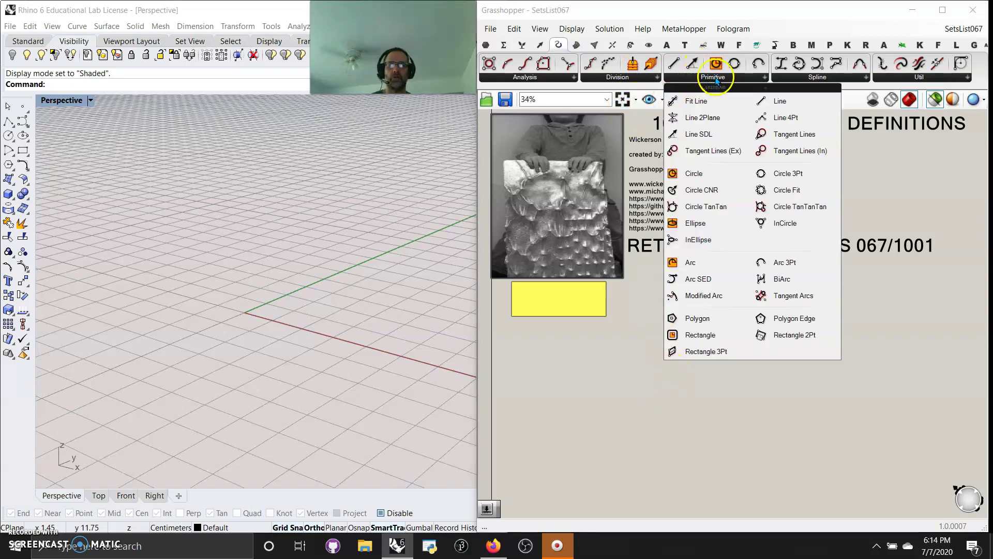
click(725, 427)
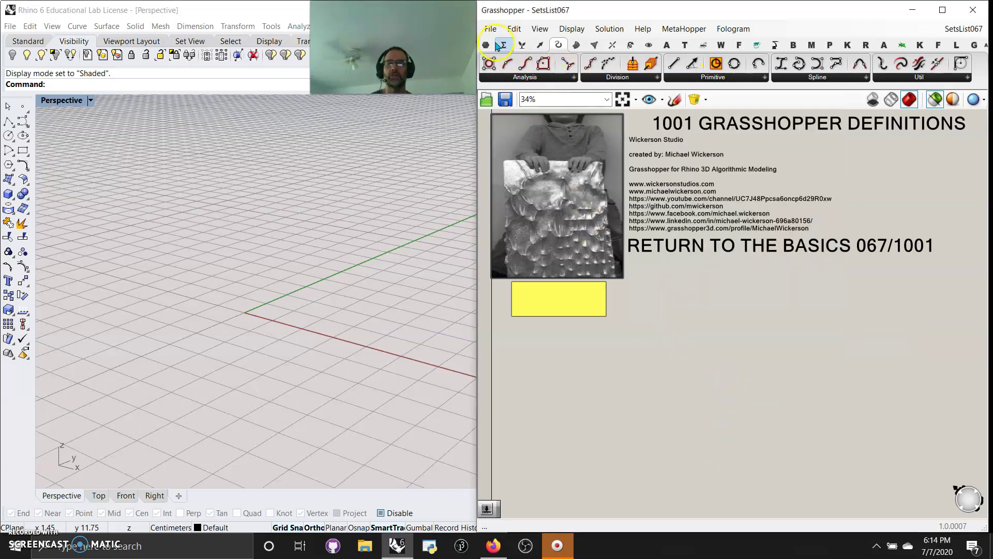
Place a Construct Point component on an empty area of the canvas, leaving free space on its input side.
mouse_move(487, 47)
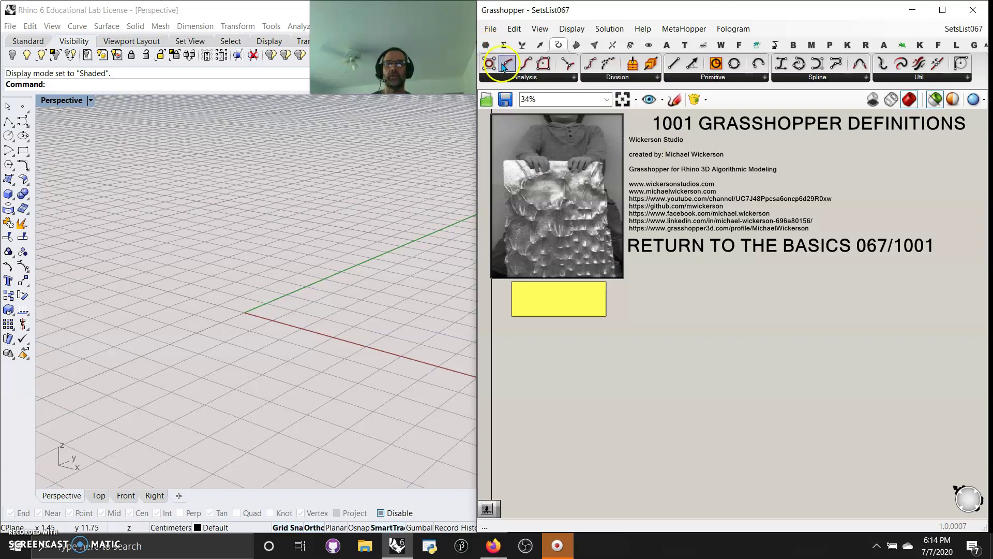
click(541, 46)
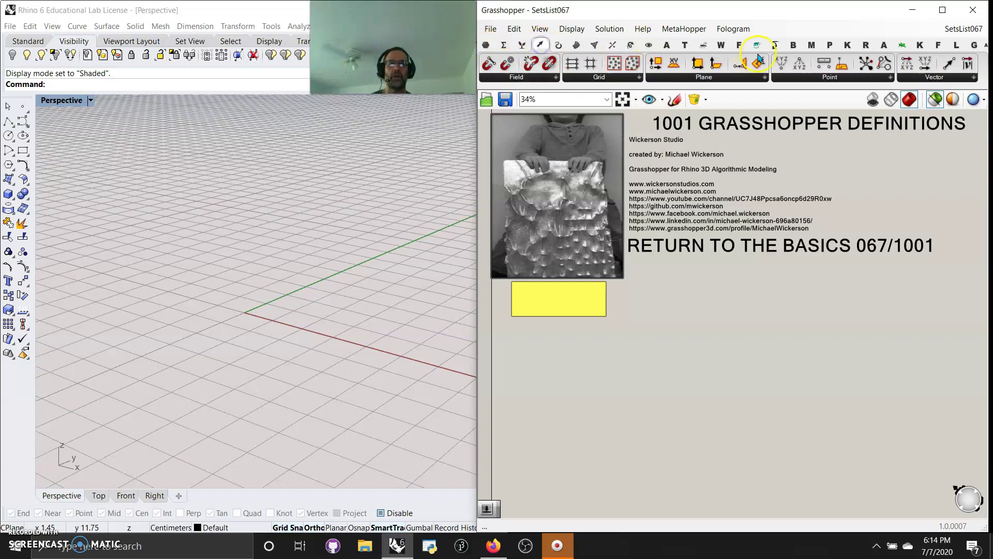
drag(781, 64, 760, 345)
scroll(759, 310, up, 6)
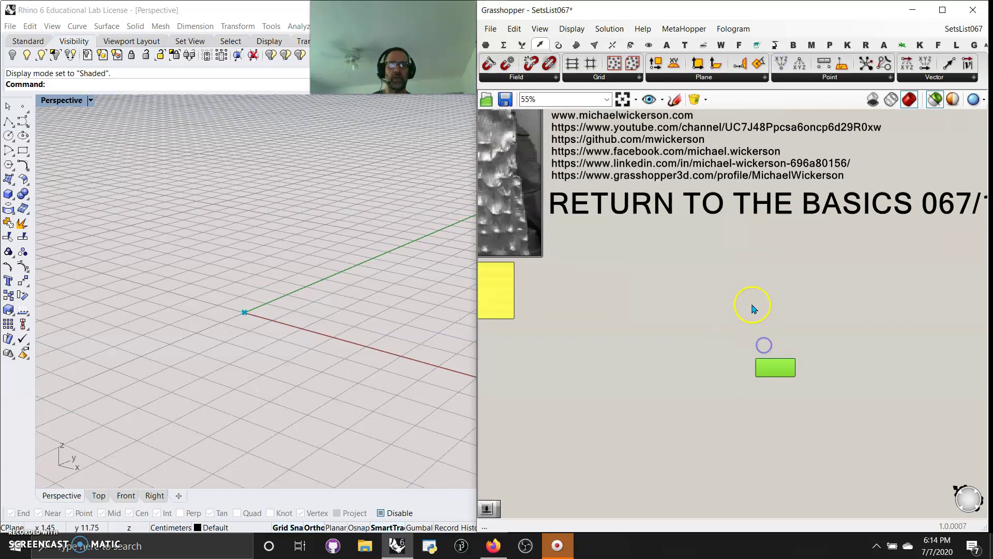
right_drag(723, 302, 724, 328)
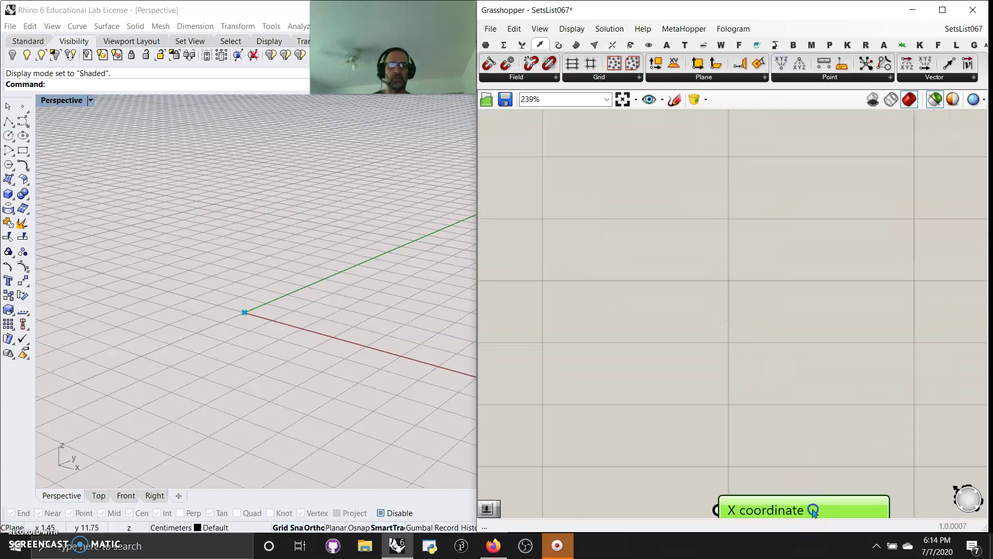
drag(810, 509, 784, 221)
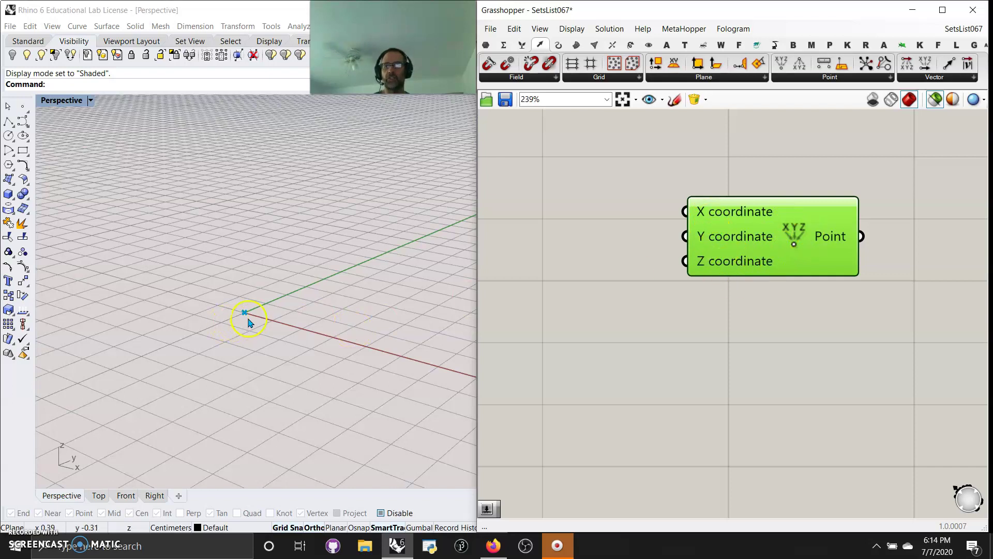
drag(778, 228, 818, 220)
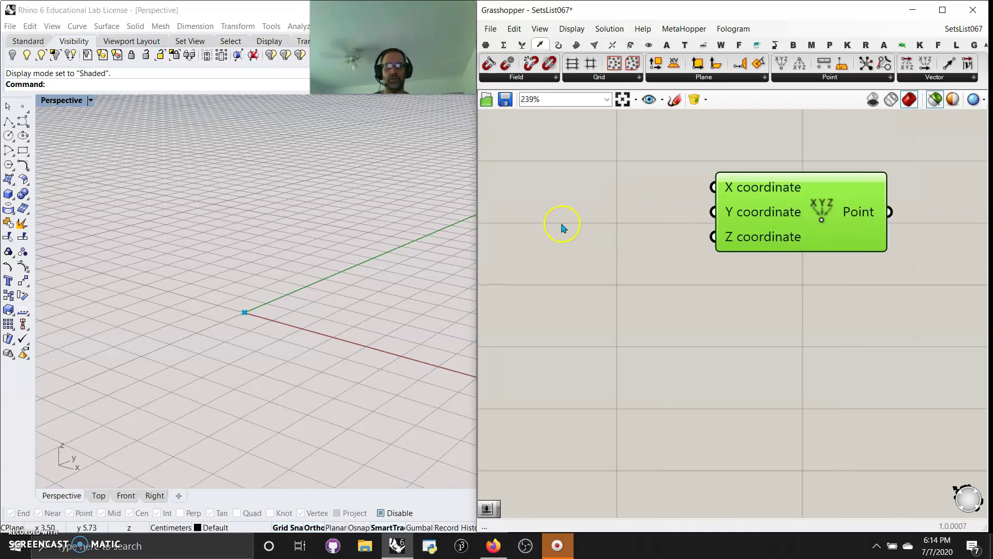
scroll(561, 228, down, 2)
drag(738, 216, 873, 221)
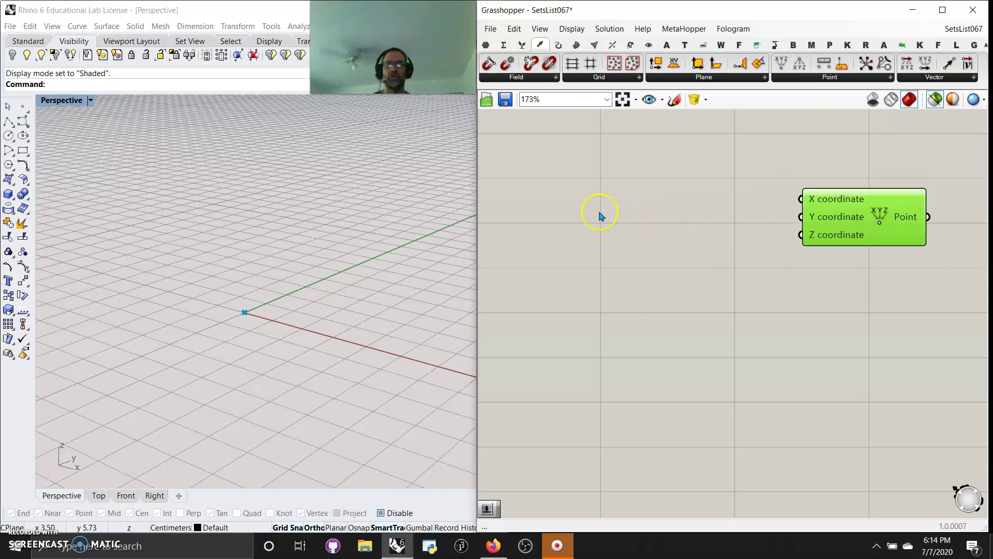
Add a Series component and wire its output to the X coordinate input of the Construct Point component.
click(522, 45)
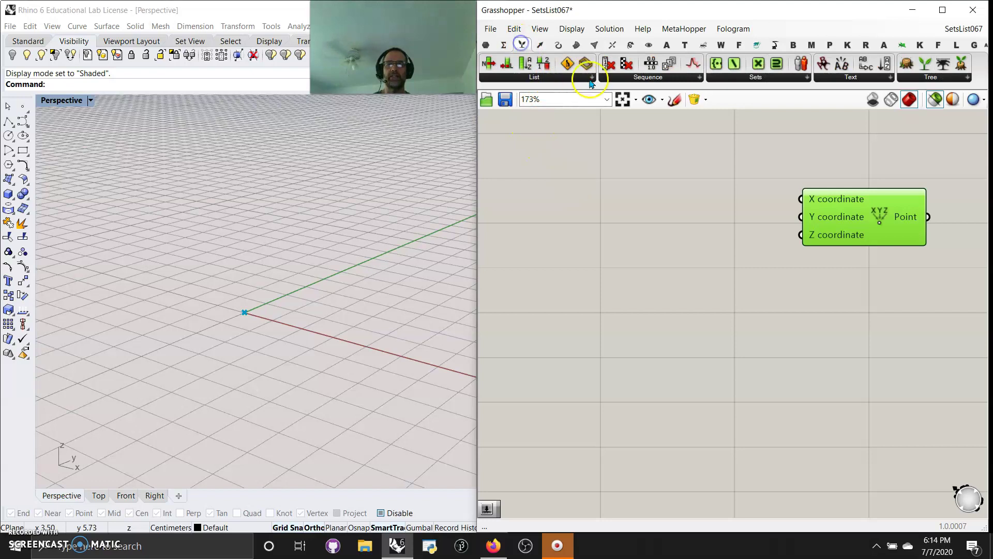
click(642, 78)
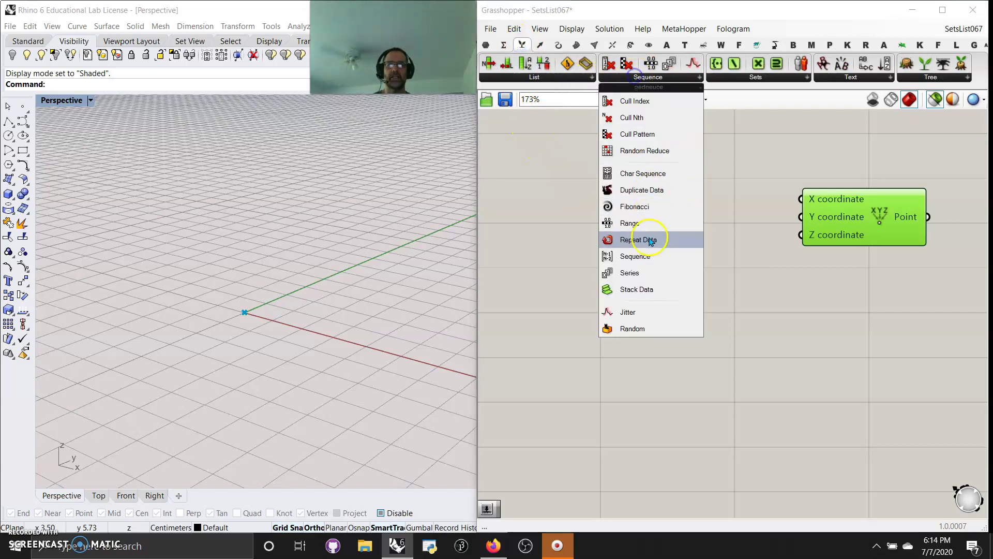
click(629, 272)
click(674, 214)
drag(727, 214, 801, 199)
click(673, 217)
right_drag(611, 274, 734, 274)
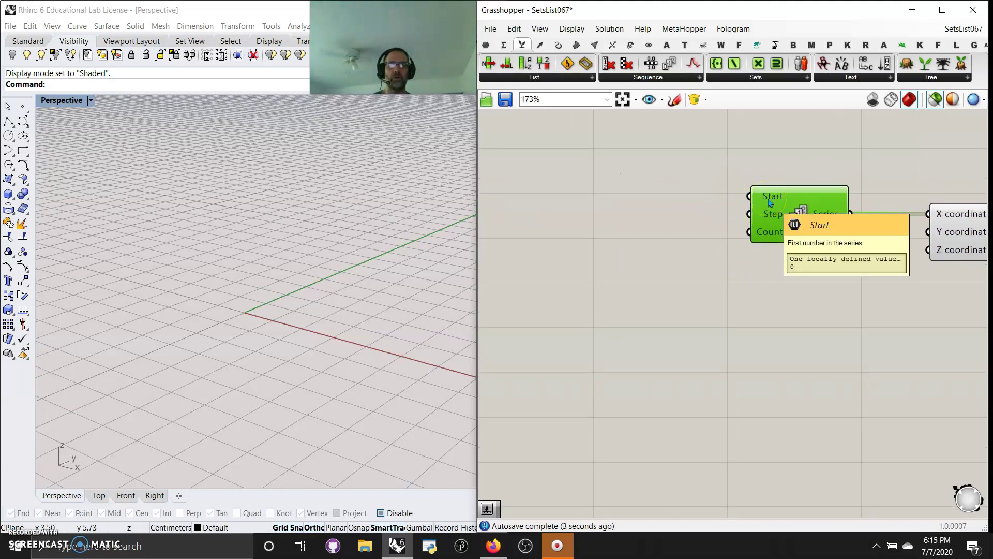
Extract the Series component's Start, Step and Count inputs as separate parameters and spread them apart on the canvas.
click(771, 214)
click(775, 233)
mouse_move(770, 237)
click(755, 256)
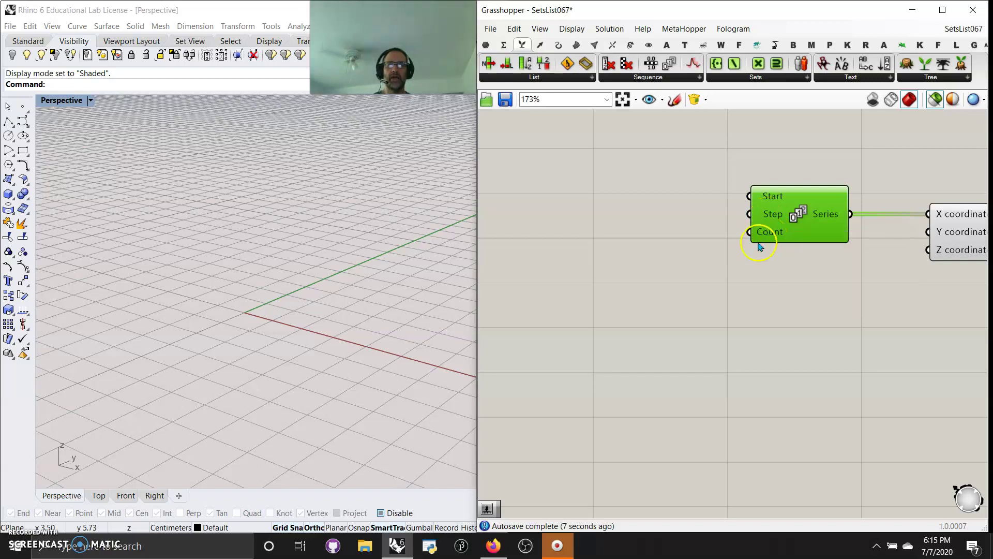
right_click(769, 200)
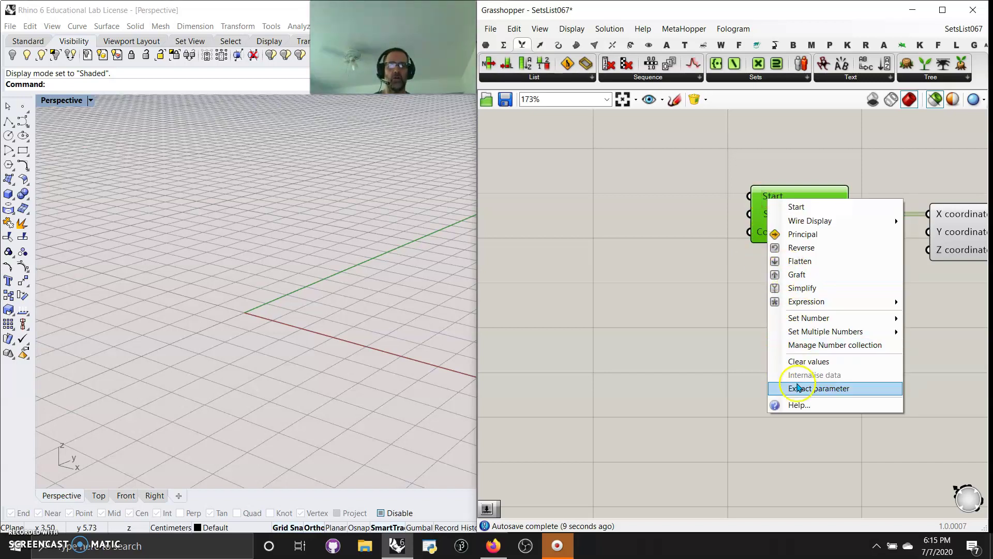
click(803, 387)
click(771, 311)
right_click(764, 218)
click(813, 404)
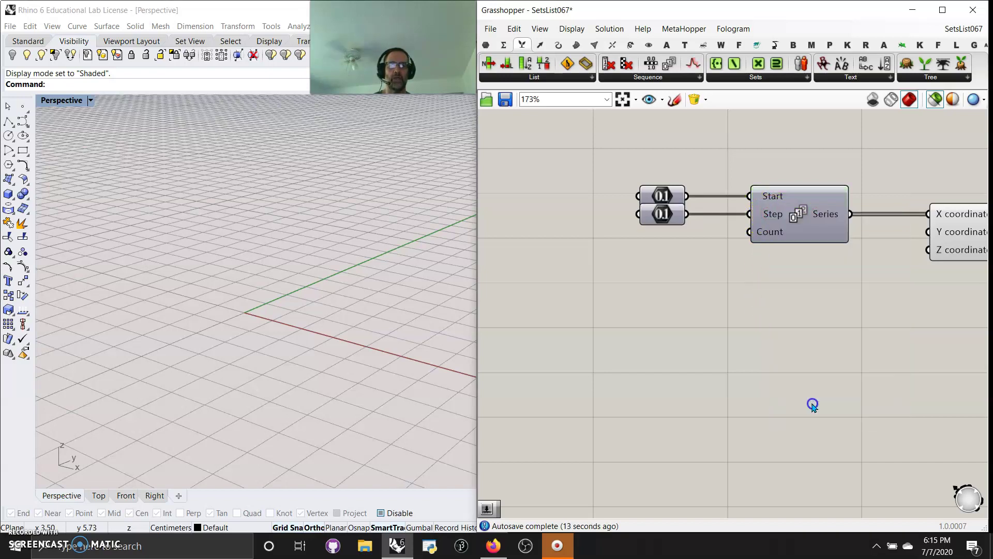
right_click(767, 233)
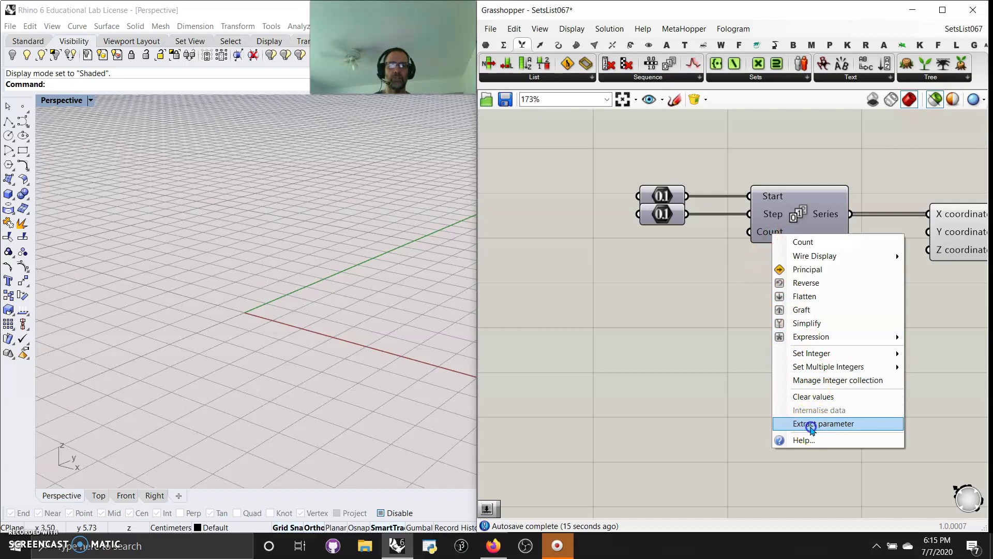
click(811, 427)
drag(662, 232, 569, 322)
drag(662, 214, 543, 150)
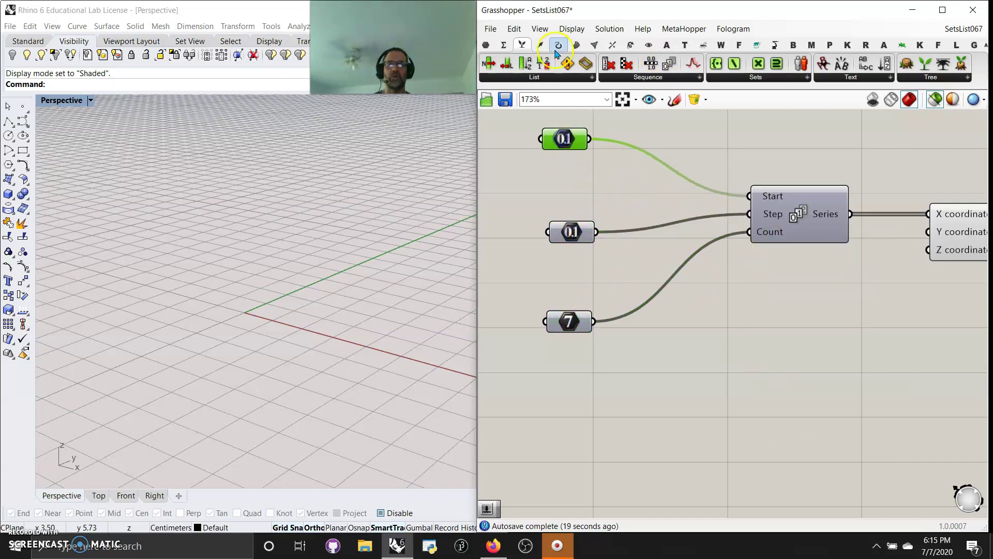
Add a Panel, wire the extracted Start parameter into it, and switch it to the extracted Count parameter to read the defaults.
click(487, 46)
drag(746, 63, 762, 146)
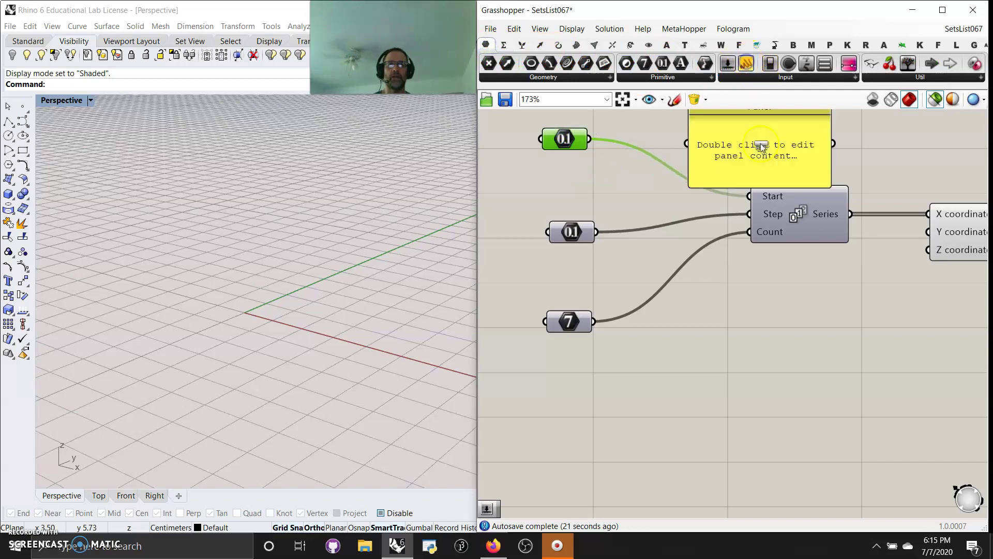
mouse_move(590, 138)
mouse_down()
mouse_move(659, 150)
mouse_move(686, 143)
mouse_up()
drag(745, 158, 682, 155)
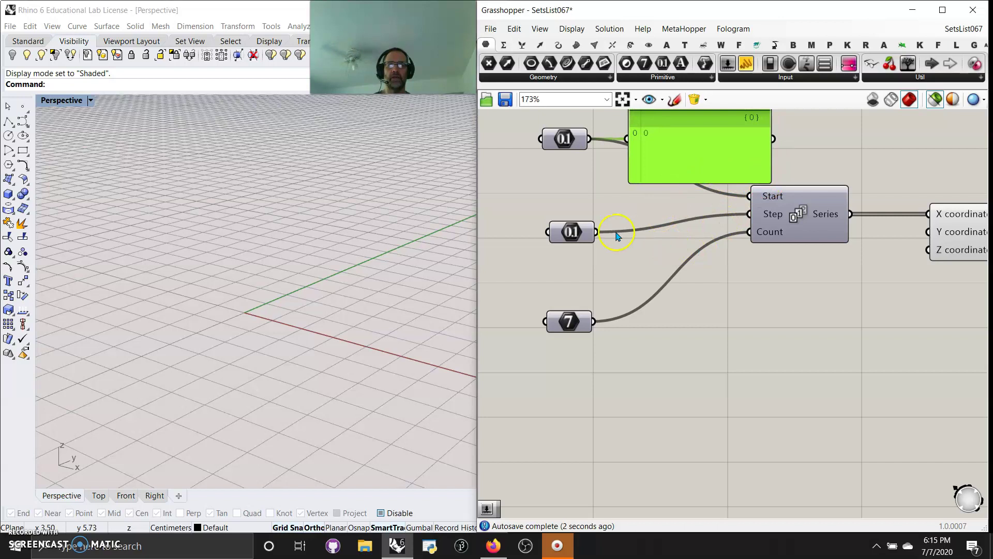
drag(660, 151, 710, 357)
drag(595, 322, 762, 383)
Create a number slider with the range 0..10, wire it to the Series Start input and set it to 4.
double_click(563, 167)
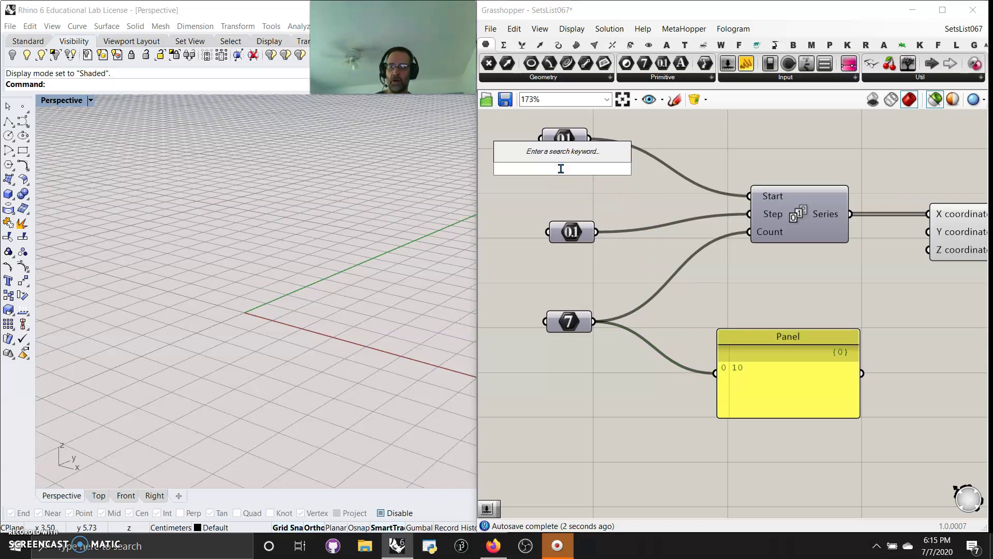
text(0..10)
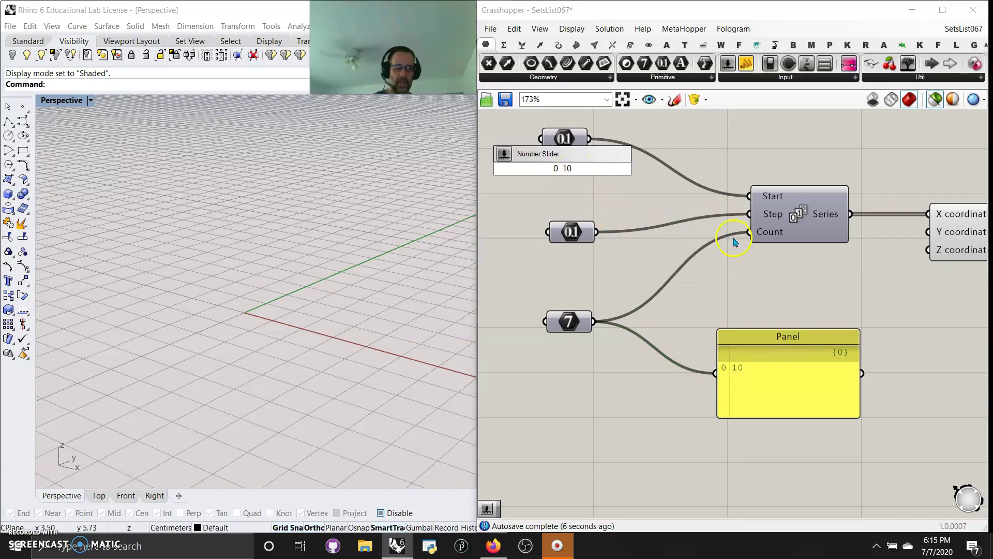
key(Return)
drag(656, 169, 750, 196)
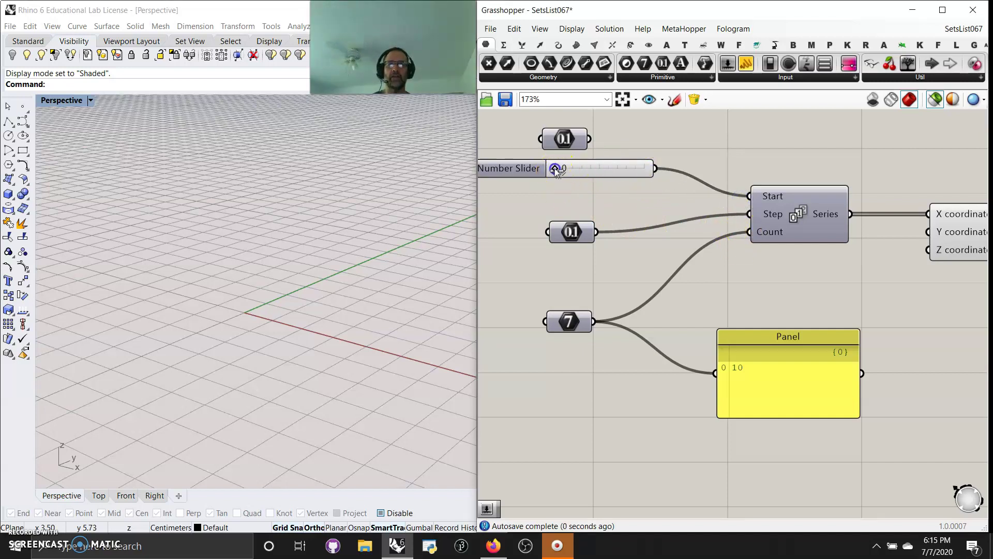
Create a second number slider from the value 3, wire it to Series Start instead and set it to 5, previewing the points.
double_click(570, 196)
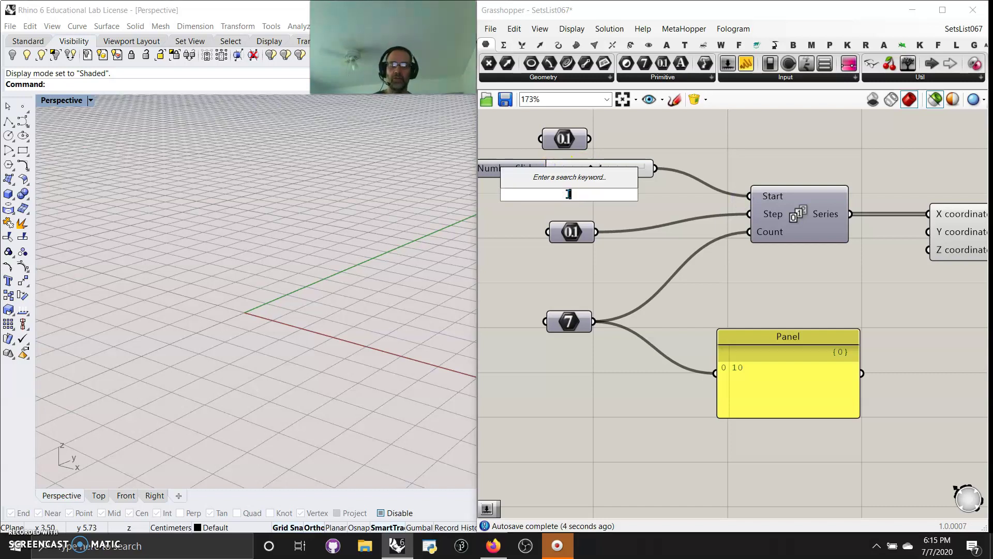
text(3)
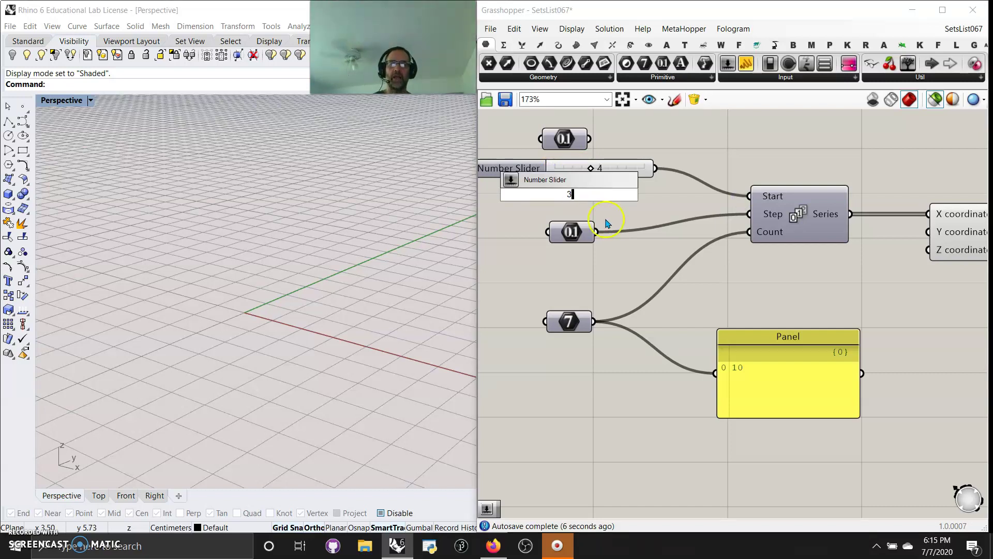
key(Return)
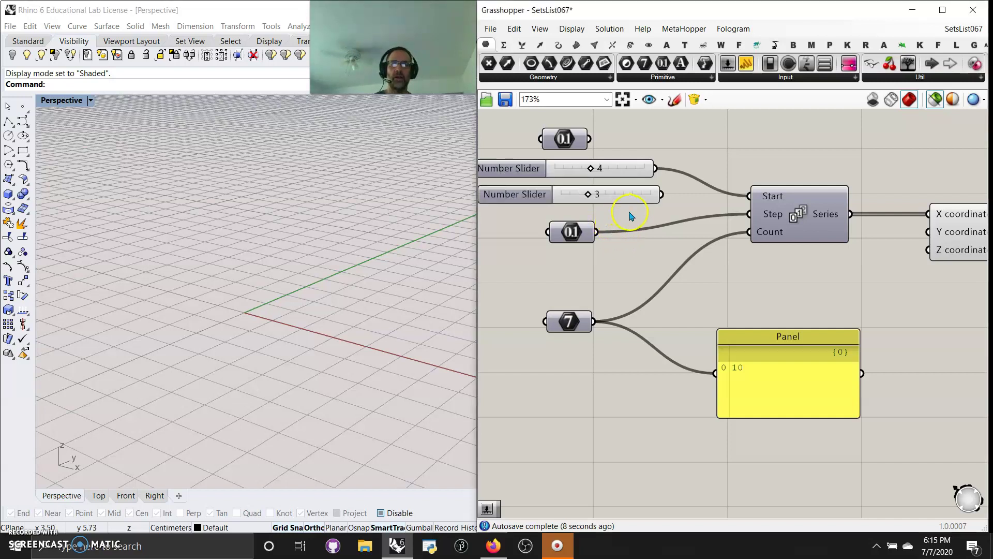
drag(662, 194, 749, 196)
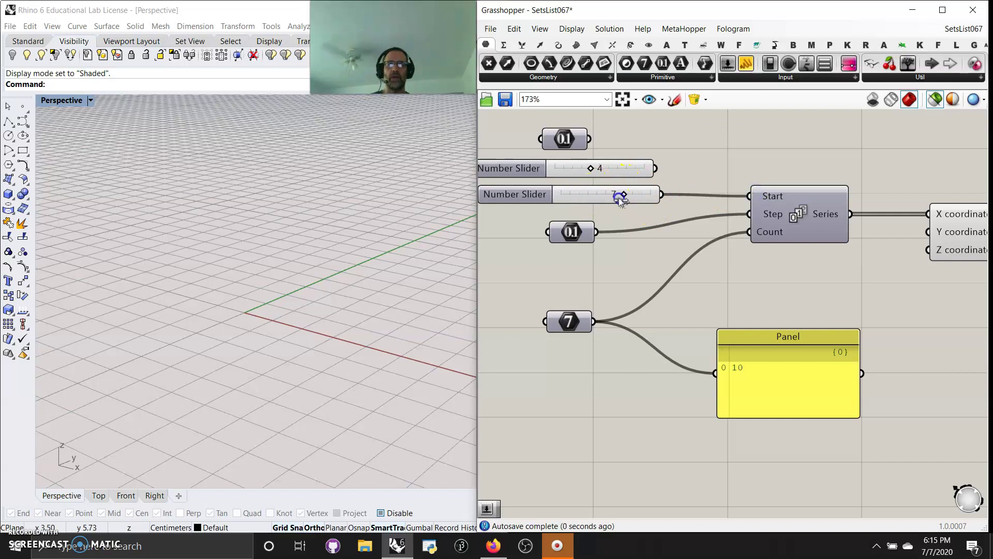
click(972, 241)
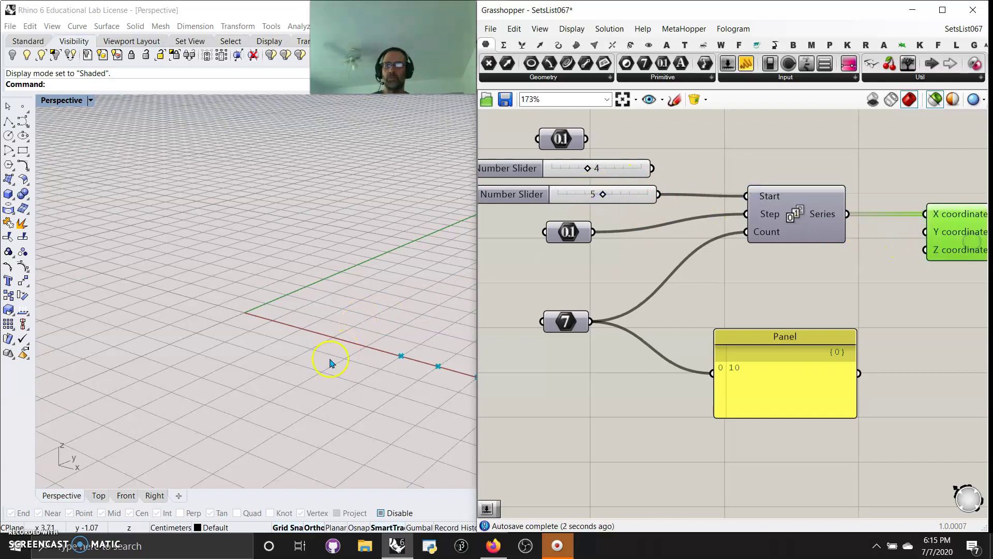
scroll(284, 355, down, 5)
scroll(339, 397, up, 2)
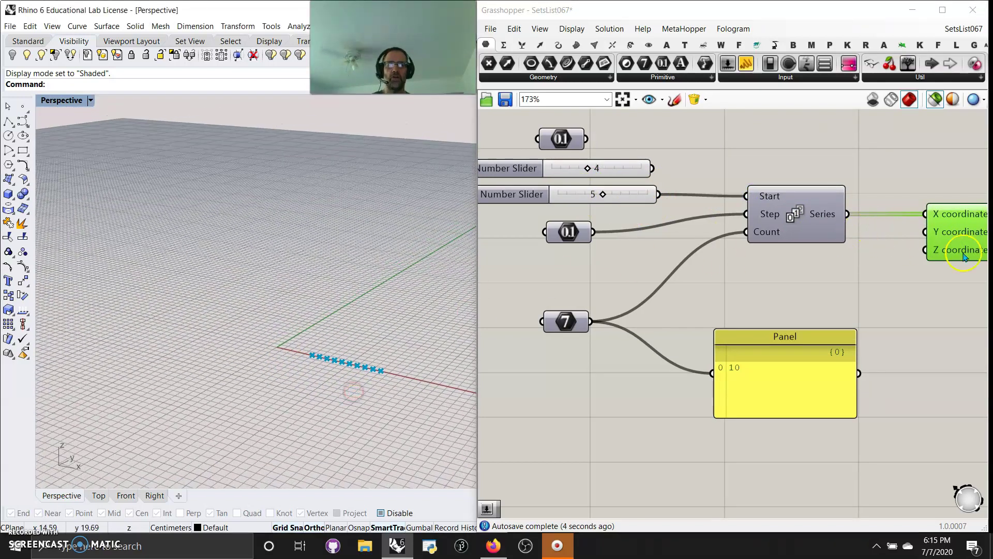
Set the Start slider to 0 and place the unwired slider between it and the extracted Step parameter.
drag(604, 198, 567, 246)
drag(612, 171, 619, 222)
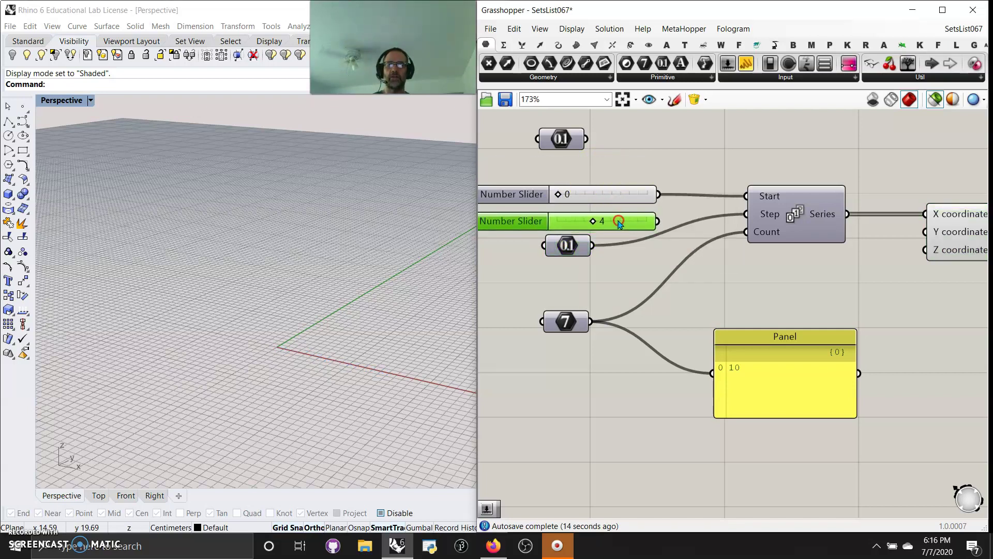
Change the unwired slider to floating-point numbers, wire it to the Series Step input, and highlight the resulting points.
right_click(620, 223)
click(650, 273)
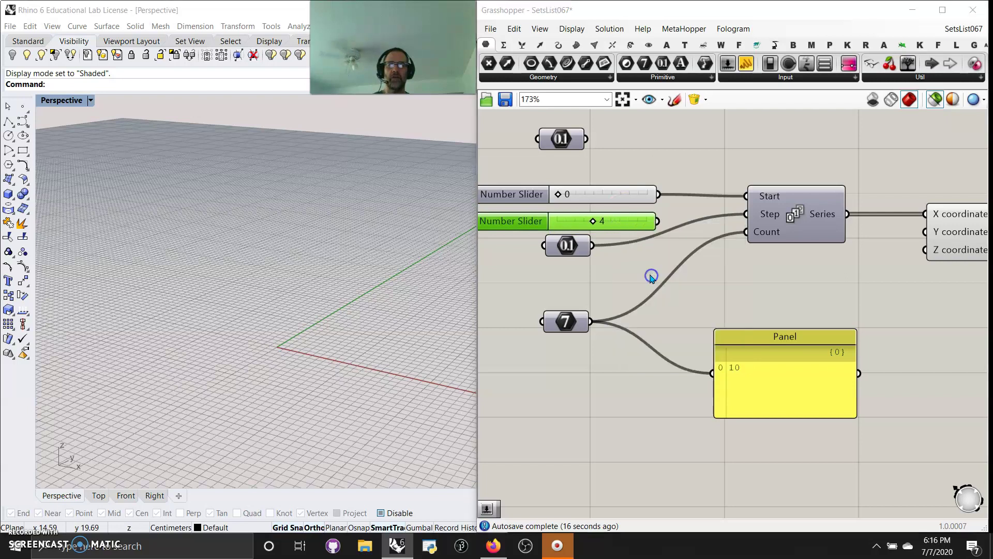
click(643, 236)
click(658, 398)
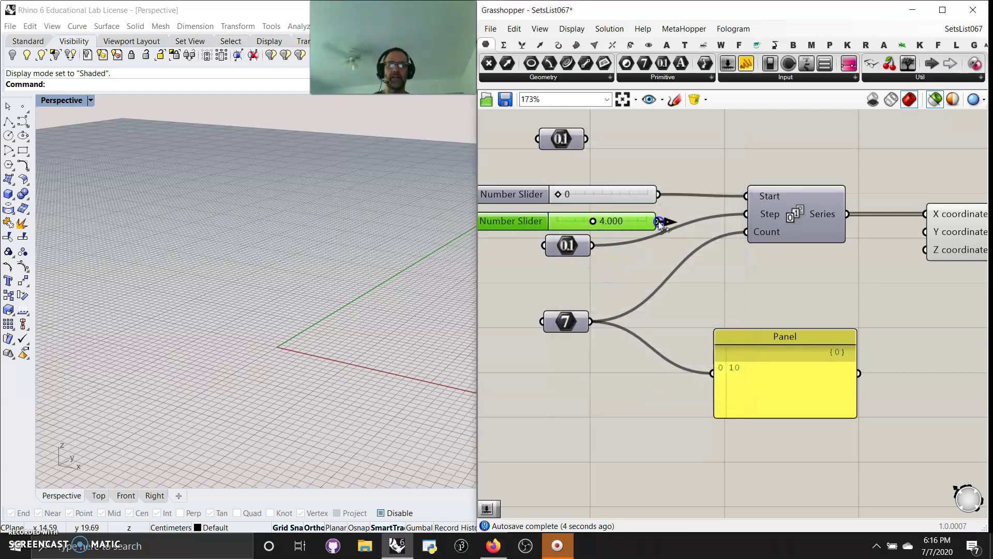
drag(669, 222, 792, 216)
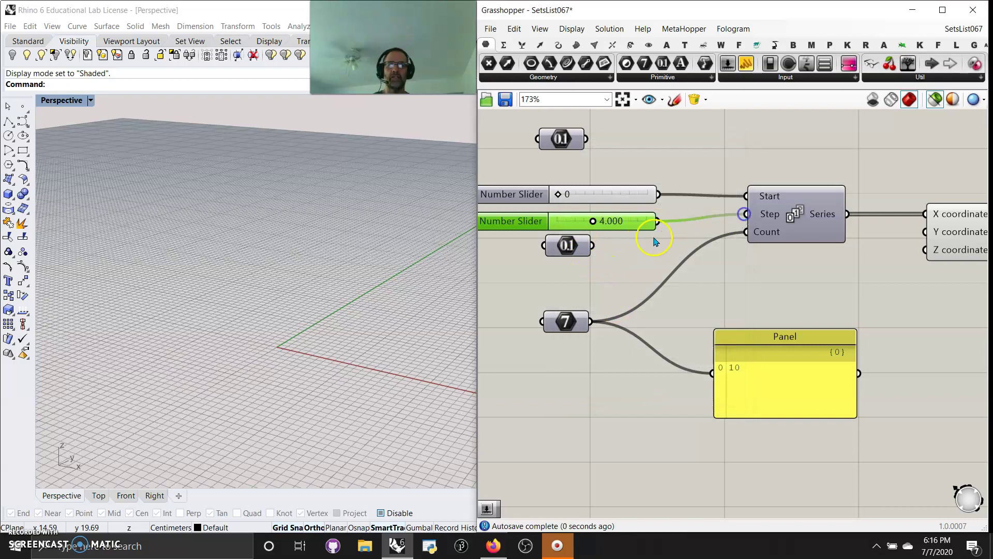
click(805, 233)
click(944, 236)
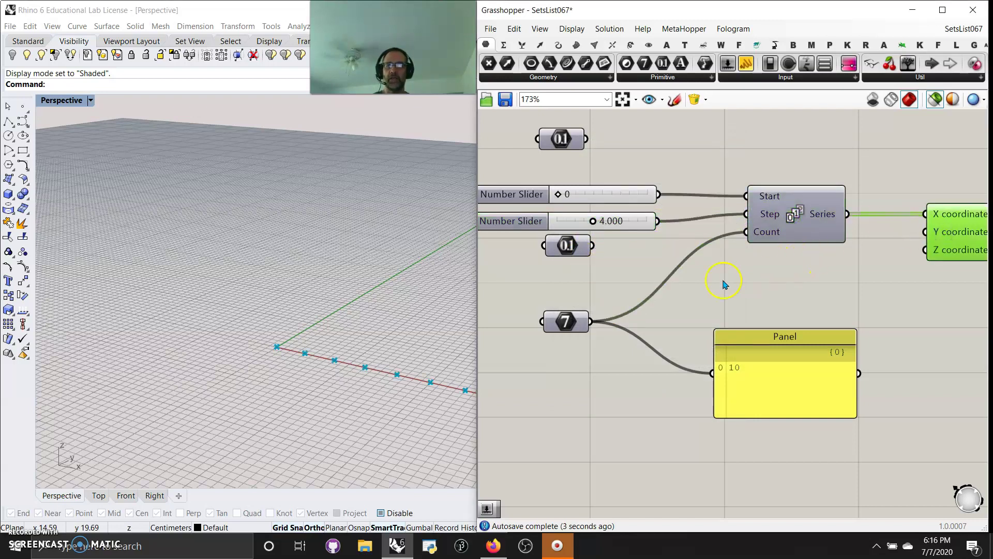
Delete the unwired number parameters that were extracted from the Series Start and Step inputs.
scroll(243, 331, down, 5)
scroll(341, 350, up, 4)
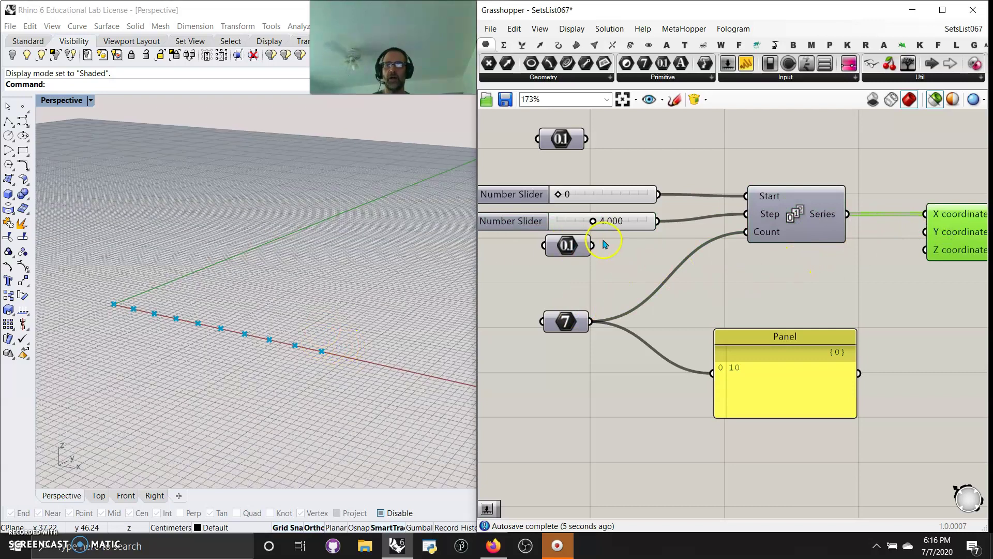
drag(568, 245, 568, 281)
key(Delete)
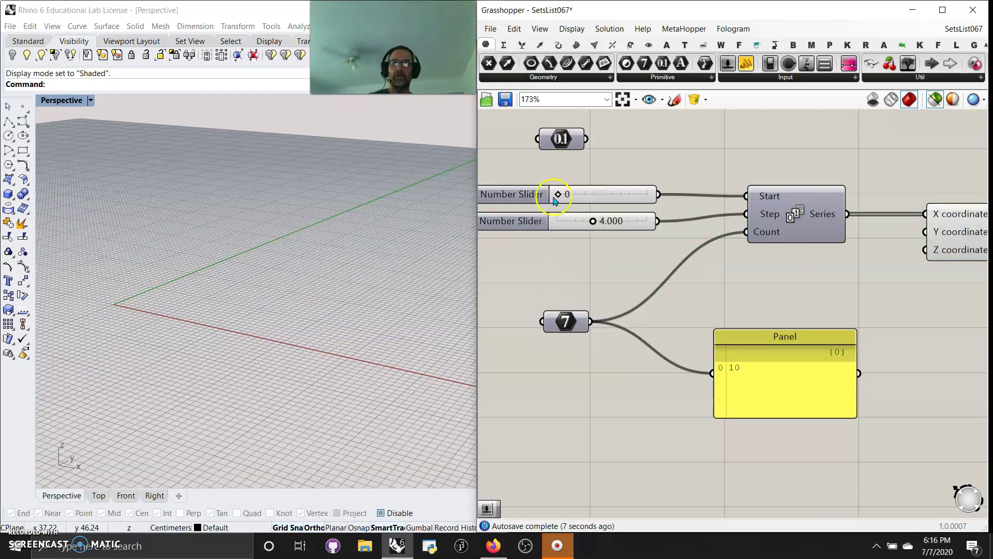
key(Delete)
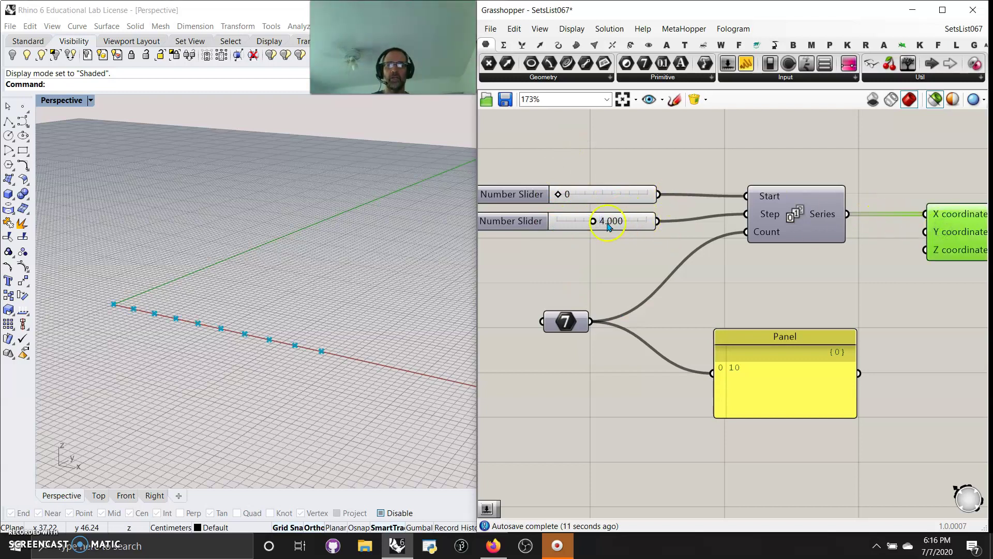
Set the Step slider to 4.636 and wire a new number slider with the value 12 to the Series Count input.
drag(593, 222, 598, 228)
mouse_move(576, 327)
mouse_down()
mouse_move(586, 281)
mouse_move(592, 332)
mouse_up()
double_click(566, 253)
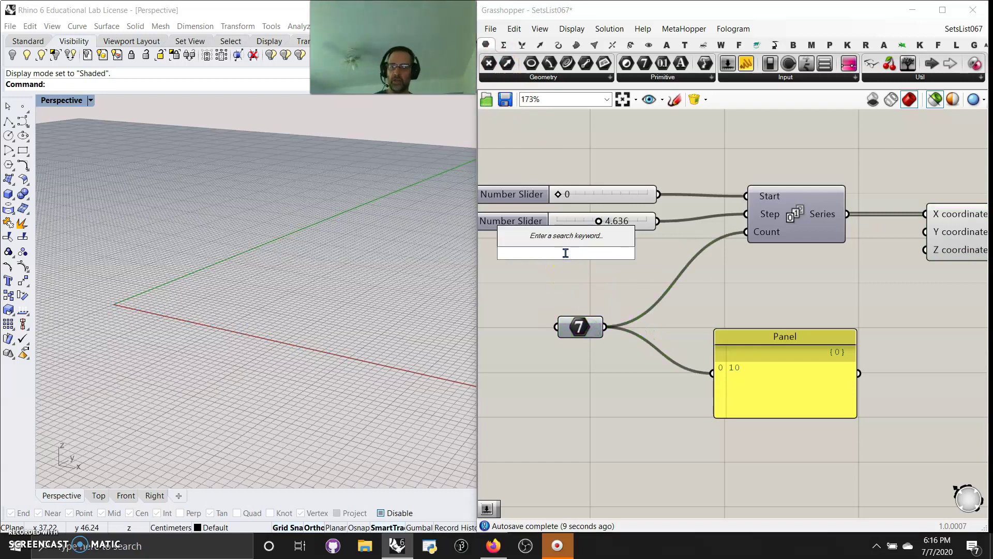
text(12)
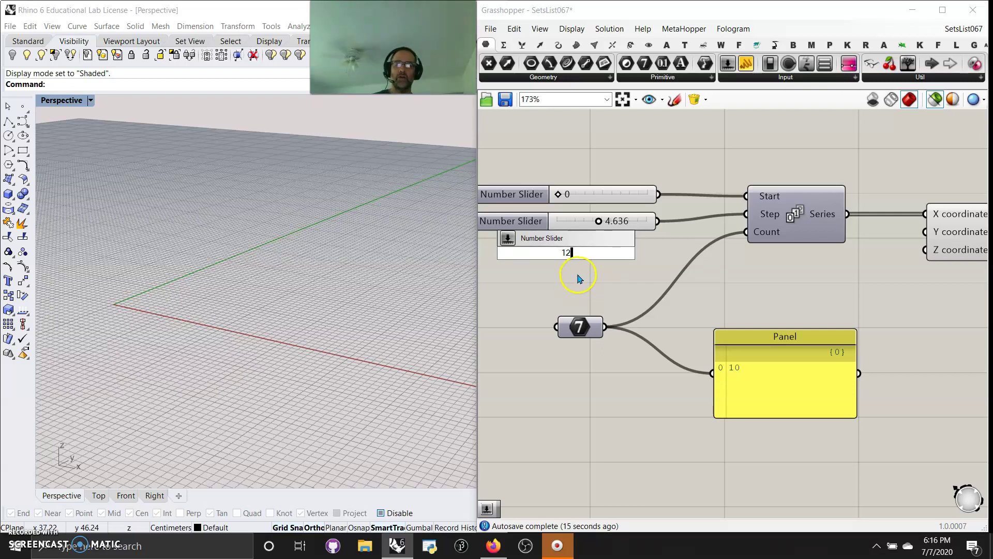
key(Return)
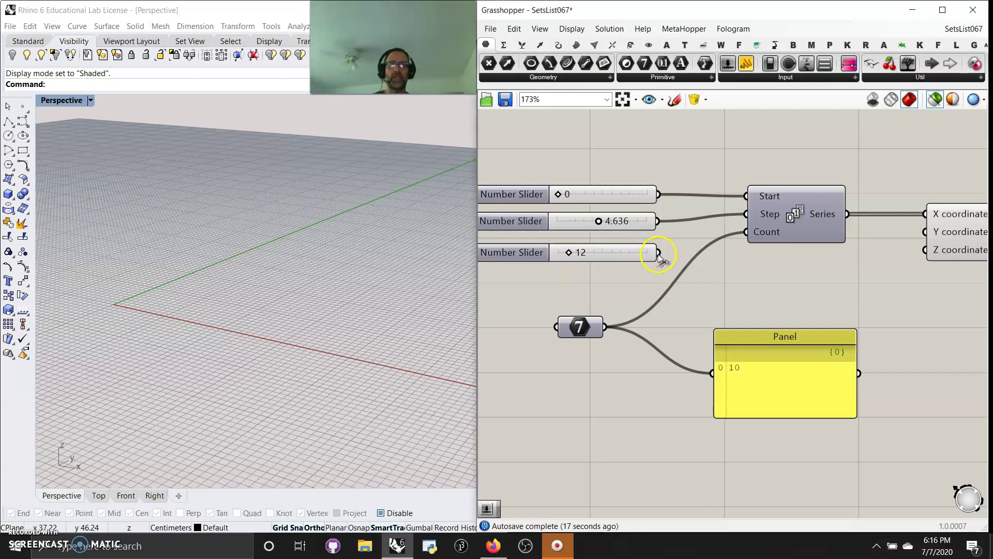
drag(658, 253, 747, 232)
Delete the leftover integer parameter and the panel it feeds.
click(596, 326)
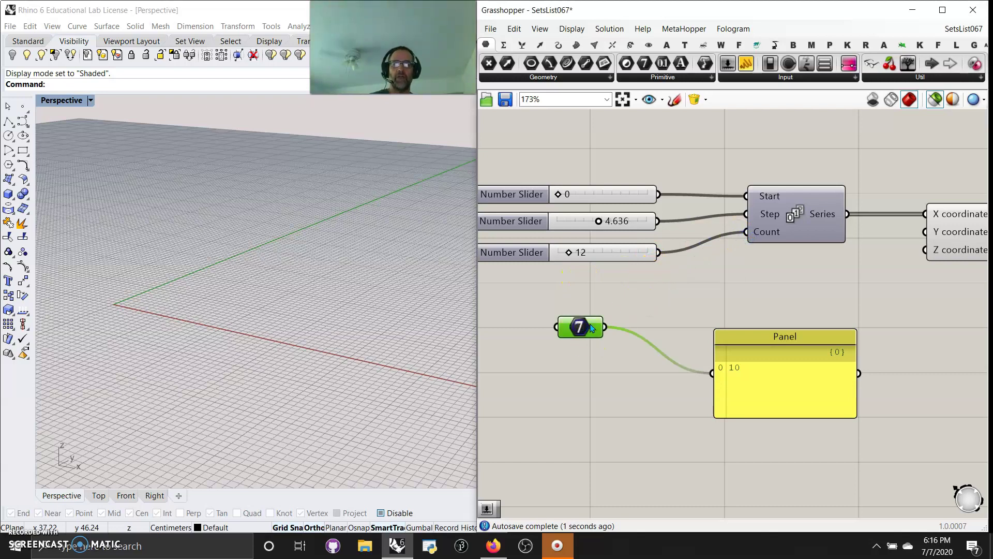
key(Delete)
click(725, 371)
key(Delete)
Highlight the Construct Point component's points and move the component farther away from Series.
click(952, 237)
right_drag(206, 348, 214, 355)
right_drag(892, 321, 623, 282)
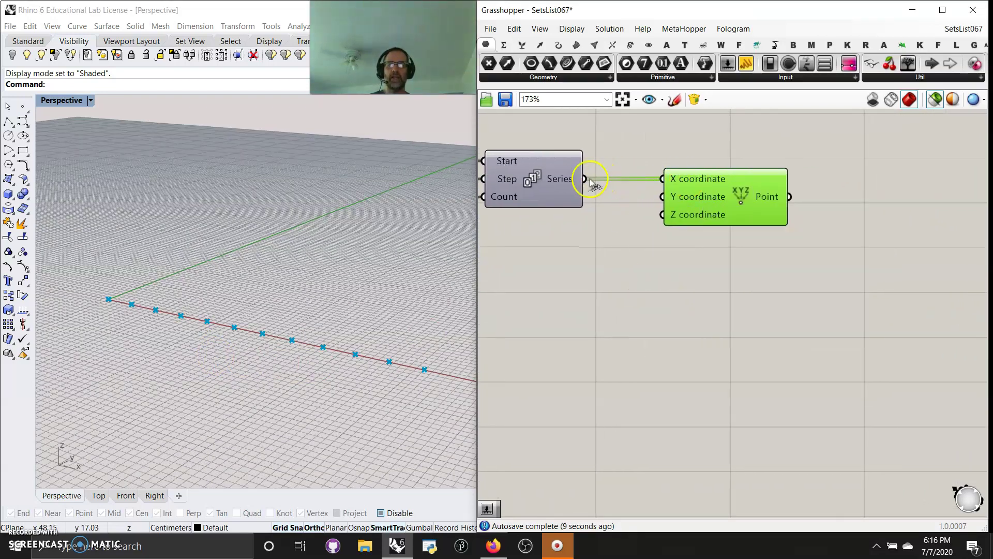
drag(712, 202, 778, 197)
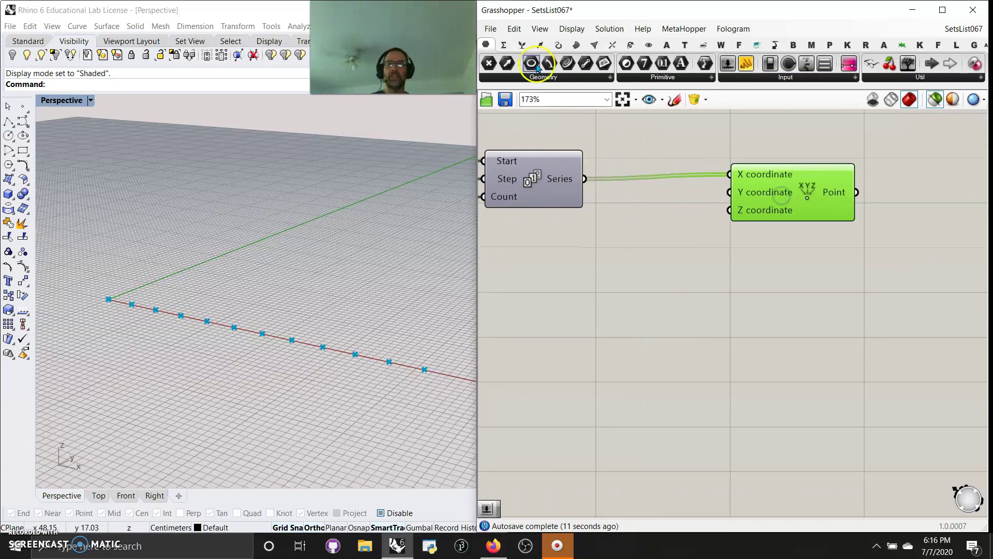
Place a Reverse List component between the Series and Construct Point components.
click(522, 45)
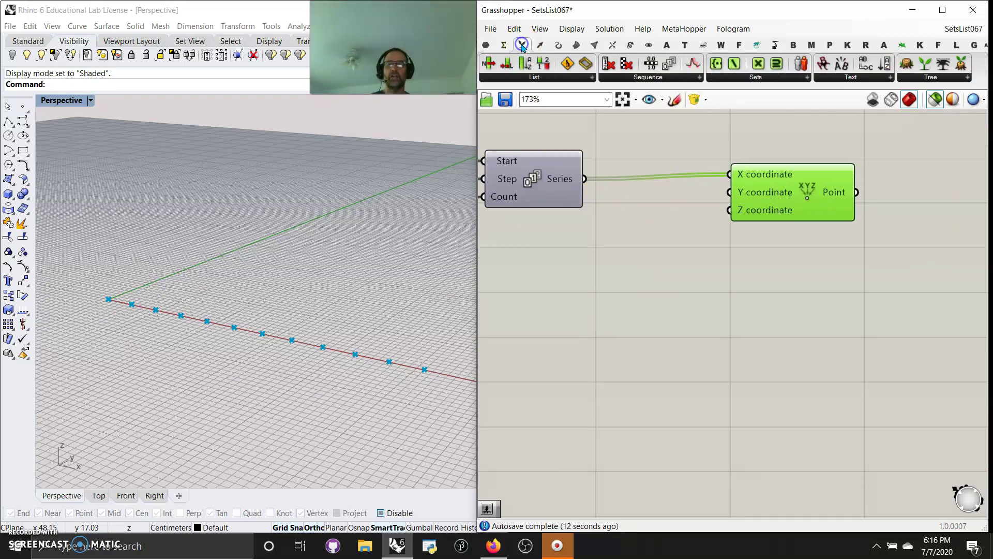
click(534, 76)
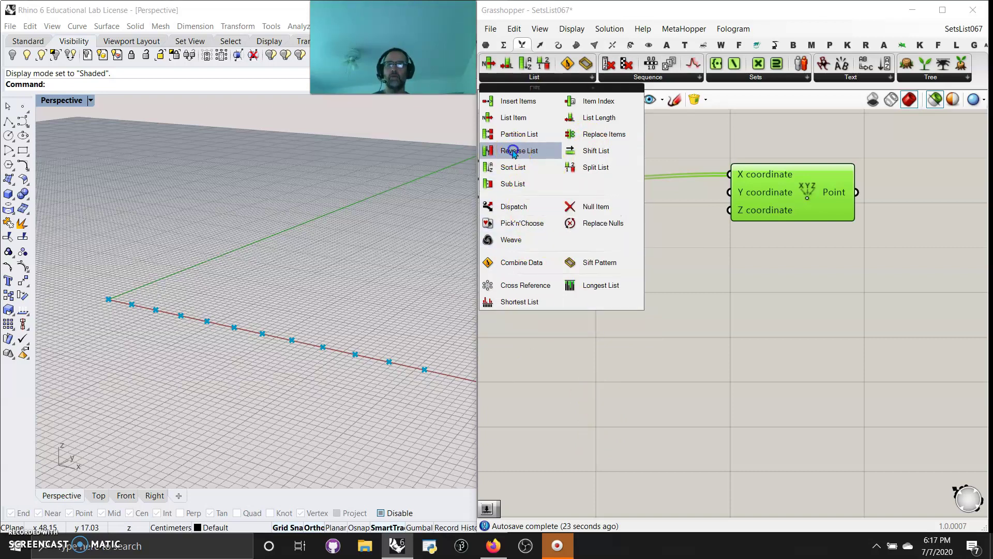
drag(514, 154, 656, 226)
Try routing Series through Reverse List to the X coordinate, restore the direct wire and leave Reverse List unwired well below it.
click(591, 180)
drag(591, 180, 623, 217)
mouse_move(699, 217)
mouse_down()
mouse_move(717, 212)
mouse_move(726, 177)
mouse_up()
drag(585, 179, 730, 174)
drag(654, 228, 644, 399)
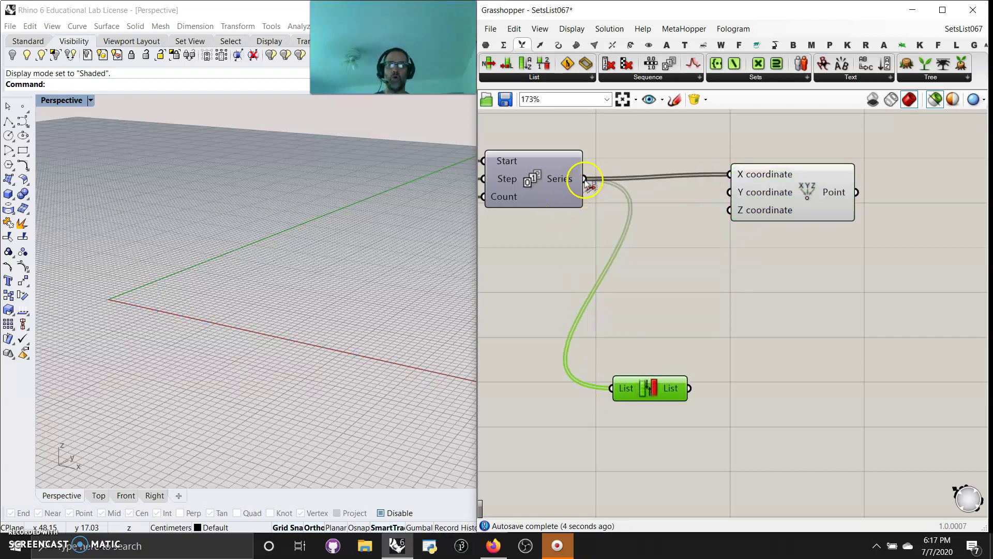
drag(586, 179, 612, 389)
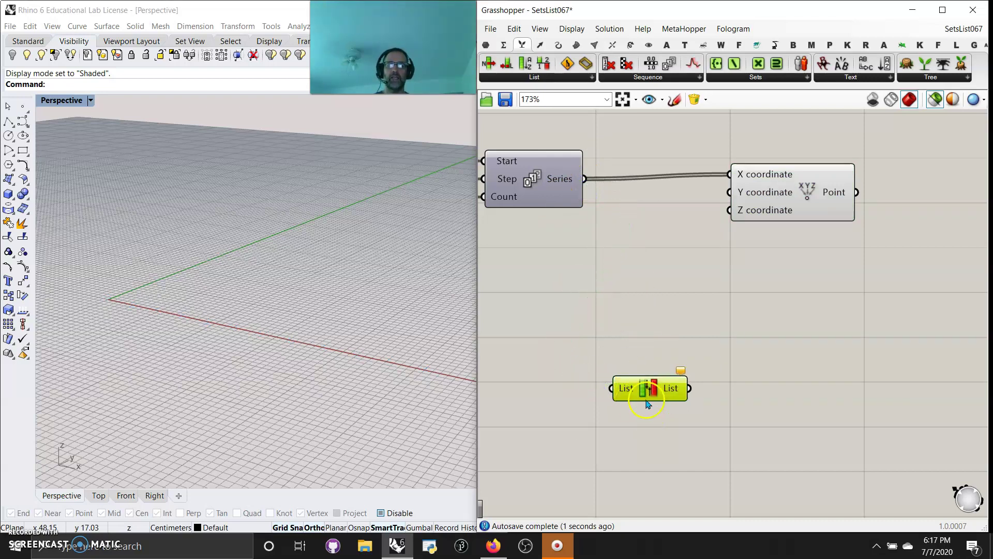
Wire Series into Reverse List and add its output as a second source of the X coordinate, highlighting the points.
mouse_move(651, 393)
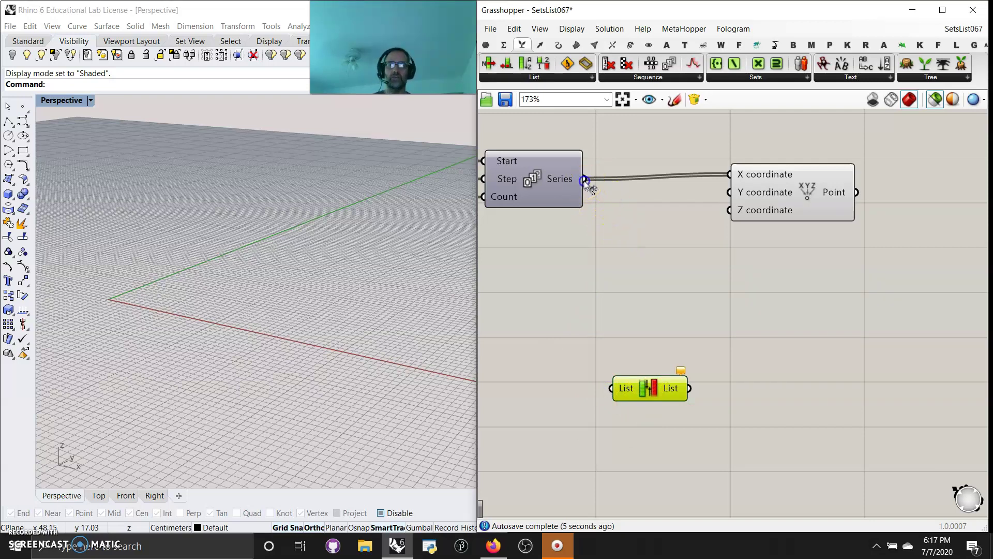
ctrl+shift+drag(588, 182, 687, 388)
drag(616, 396, 728, 175)
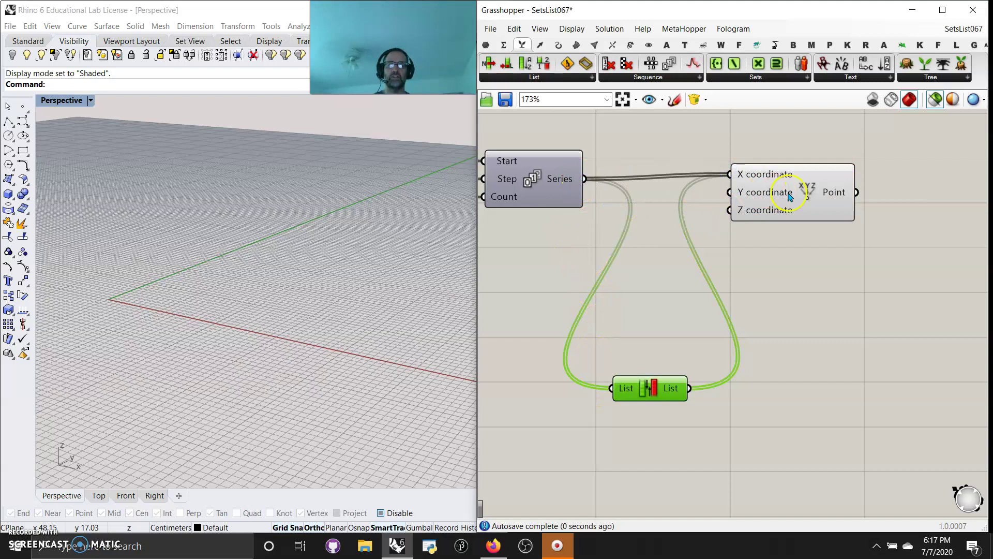
click(839, 194)
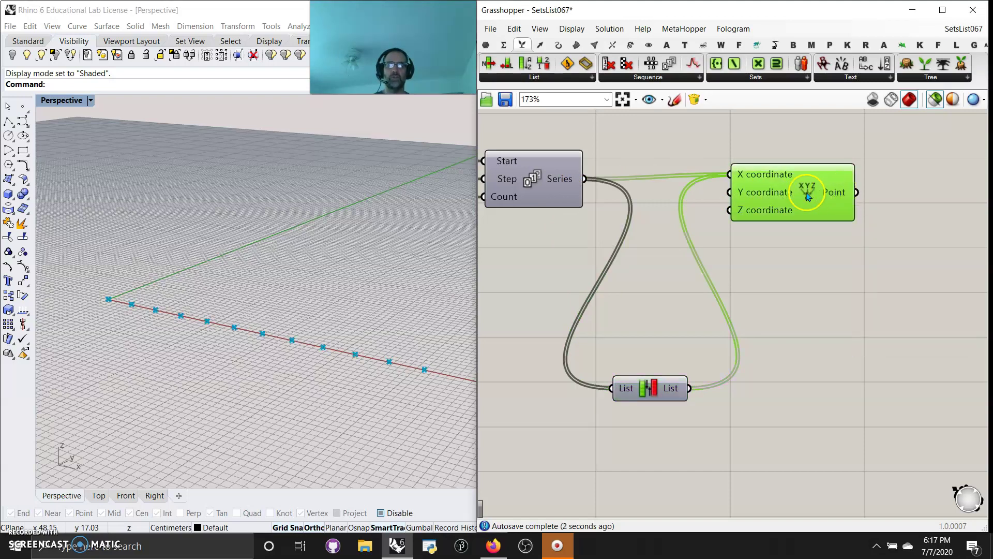
mouse_move(834, 197)
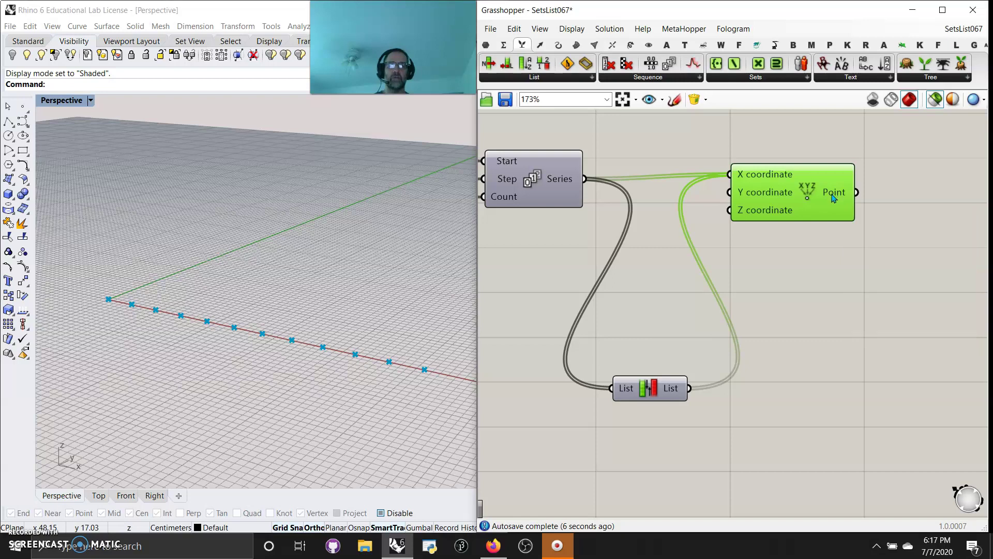
Disconnect Reverse List from the Series output and from the X coordinate input.
click(649, 388)
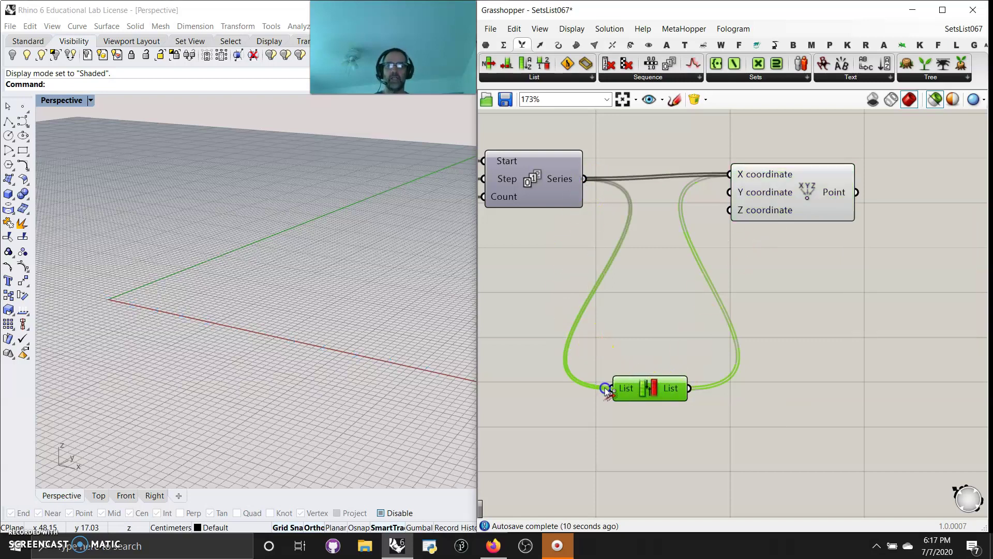
ctrl+drag(611, 388, 606, 387)
drag(690, 388, 730, 175)
right_click(761, 175)
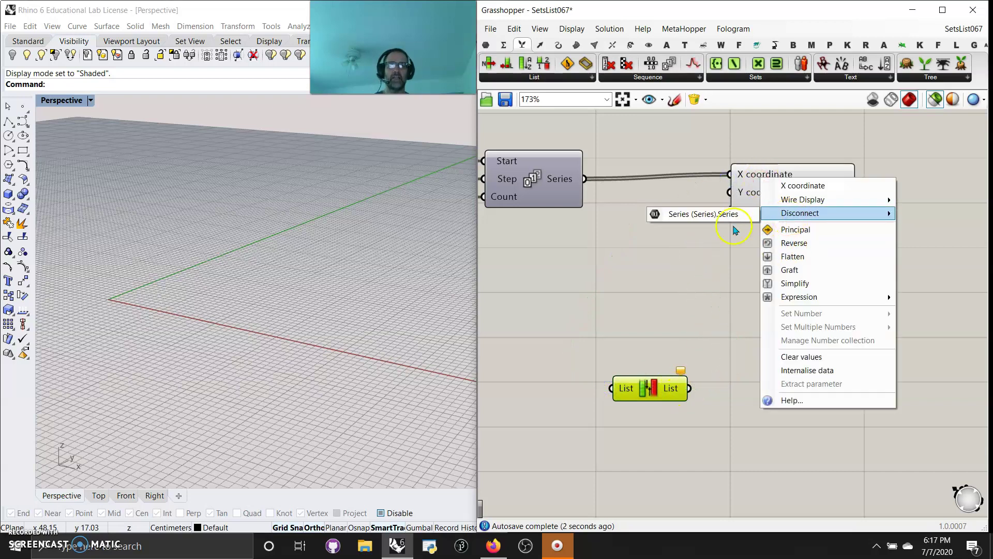
click(645, 299)
Move the Construct Point component slightly farther from Series and inspect its row of points in the perspective view.
drag(780, 194, 772, 208)
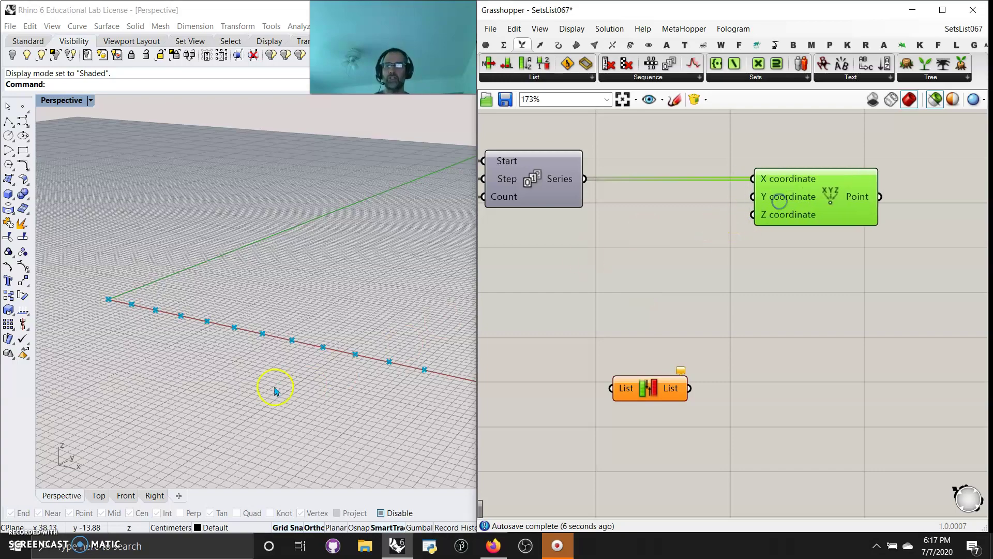
right_drag(272, 390, 82, 342)
click(767, 212)
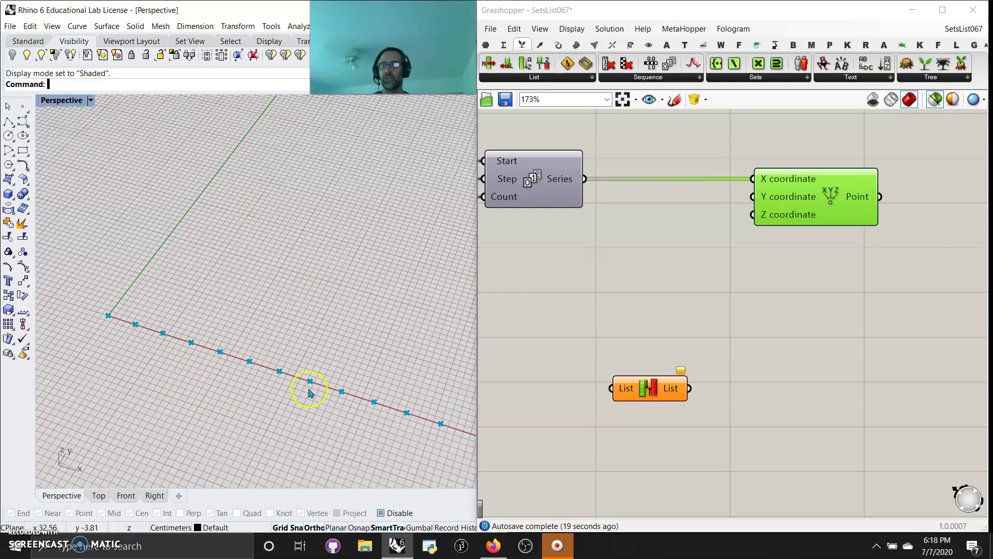
right_drag(215, 411, 145, 341)
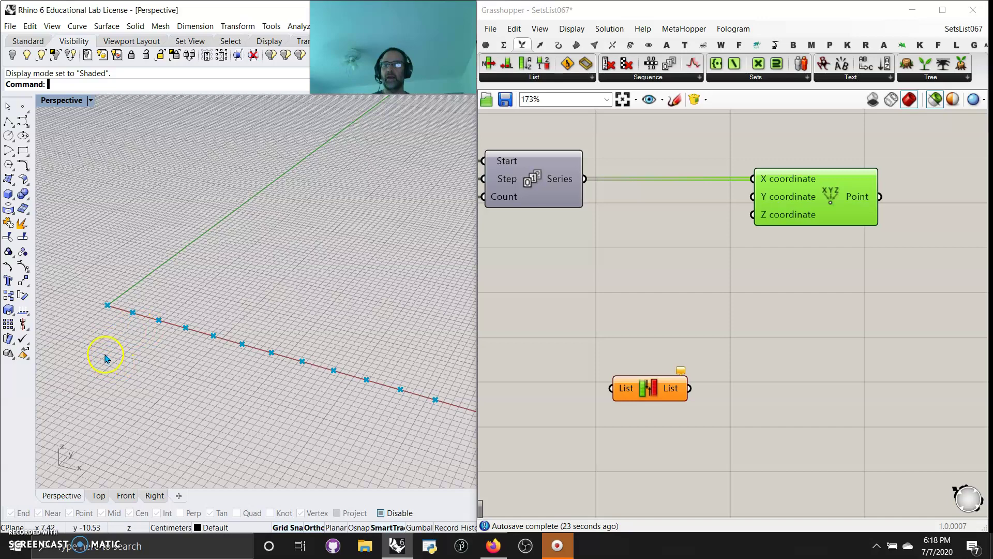
right_drag(230, 335, 184, 418)
mouse_move(775, 219)
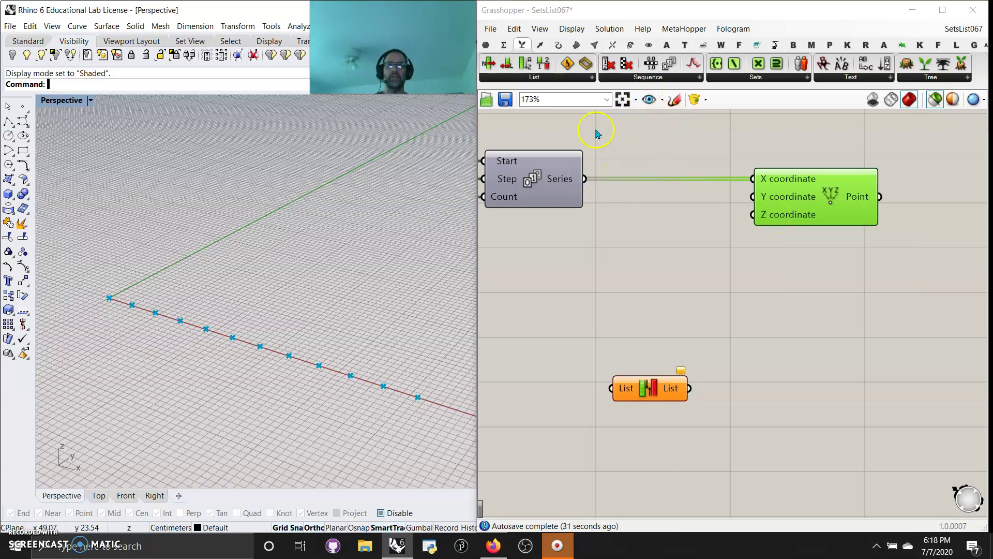
Place a Sine component, wire the Series output to its Value input and its Result to the Z coordinate.
click(503, 44)
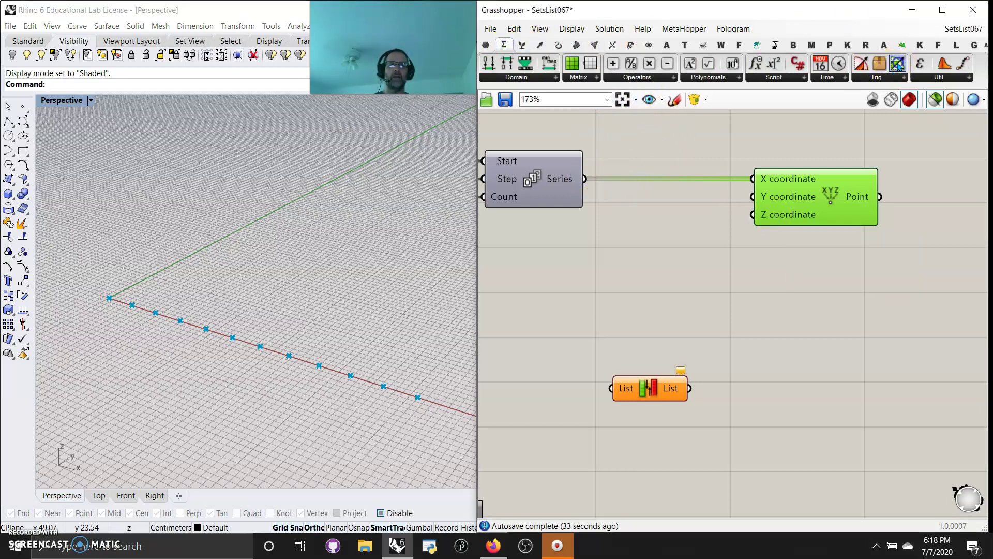
drag(898, 63, 649, 247)
drag(585, 180, 600, 247)
drag(699, 247, 753, 214)
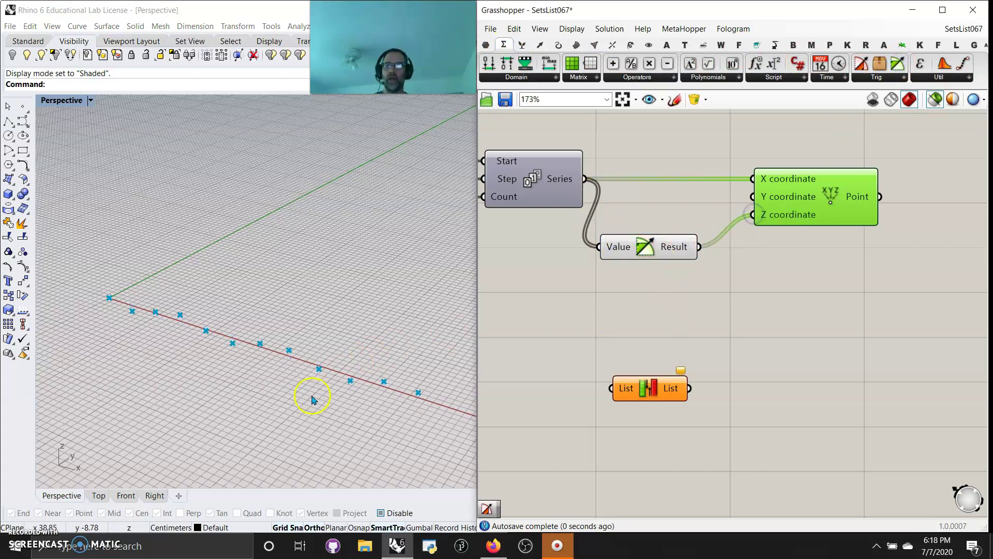
right_drag(277, 410, 282, 379)
drag(673, 248, 668, 250)
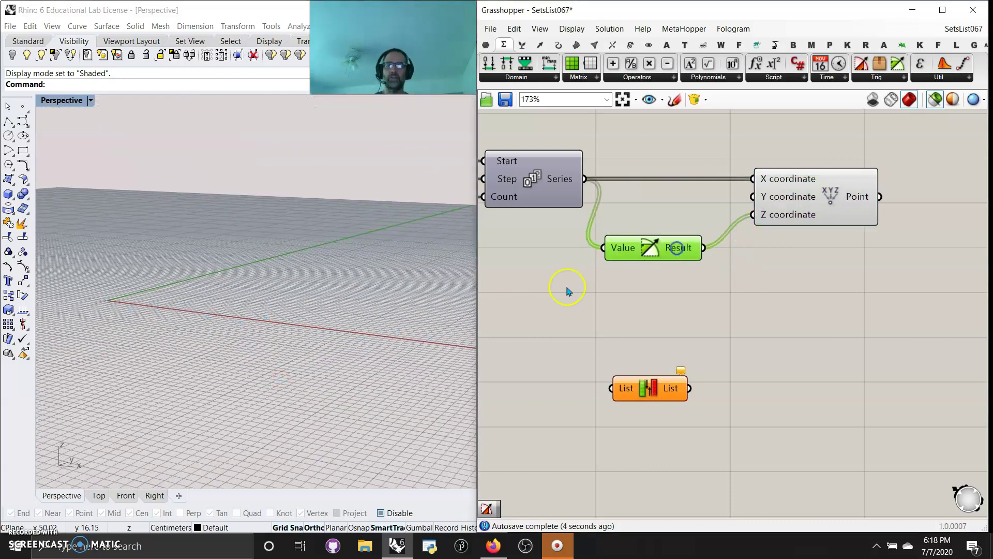
Set the Step slider to 4.058 and raise the Count slider above 15 to extend the wave of points.
right_drag(565, 286, 792, 285)
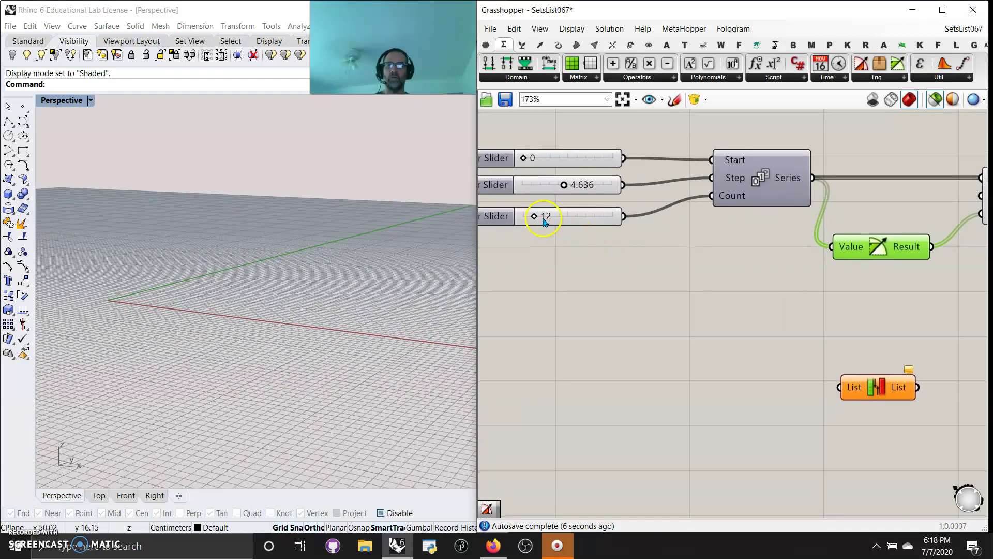
right_drag(716, 207, 721, 259)
mouse_move(506, 187)
mouse_down()
mouse_move(488, 193)
mouse_move(501, 197)
mouse_up()
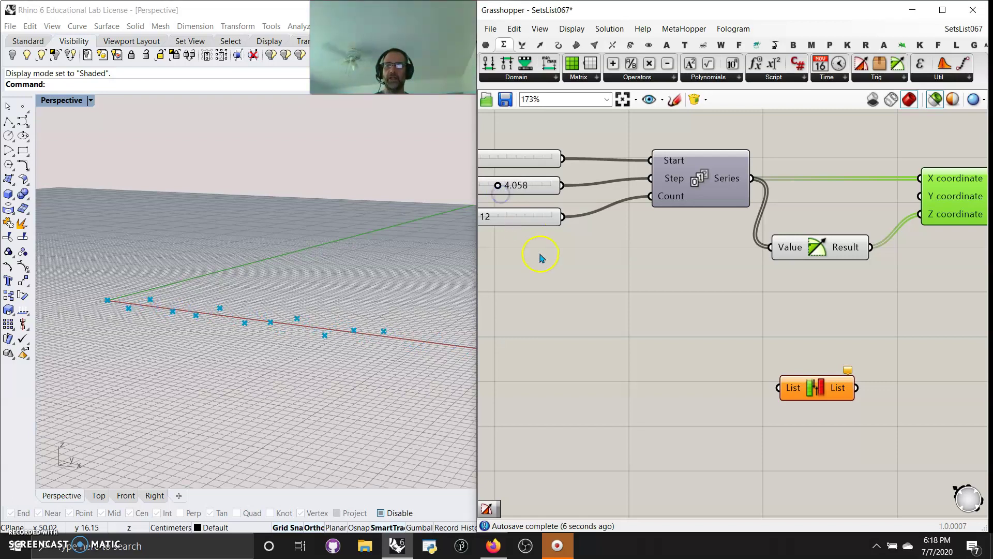
right_drag(540, 257, 606, 250)
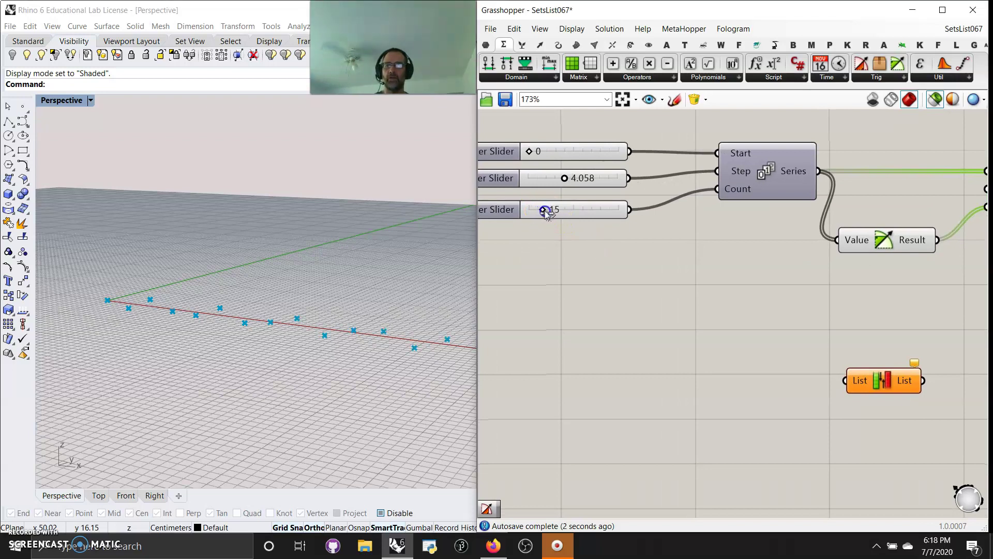
right_drag(215, 388, 253, 399)
Insert a Multiplication component, feeding the Sine result into input A and its Result into the Z coordinate.
right_drag(840, 303, 649, 338)
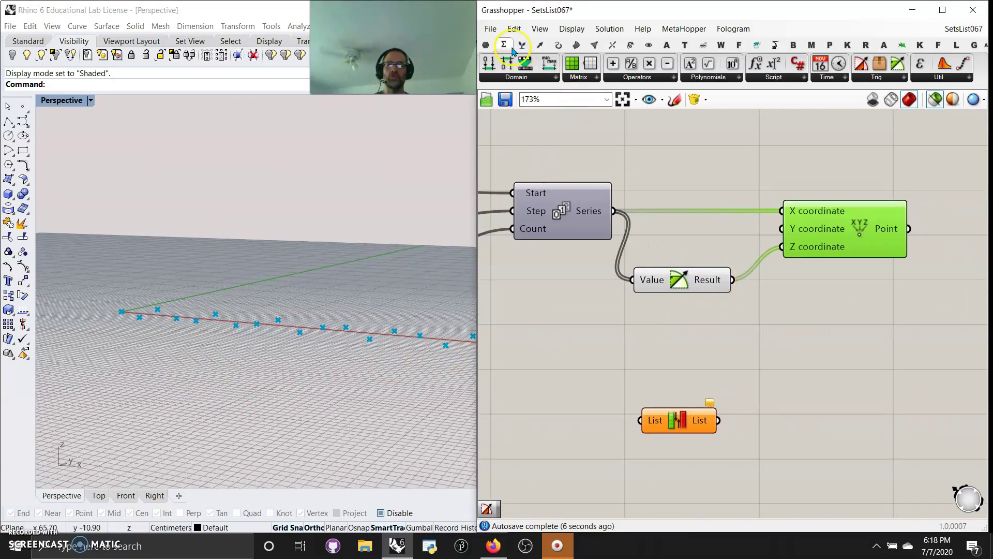
click(637, 77)
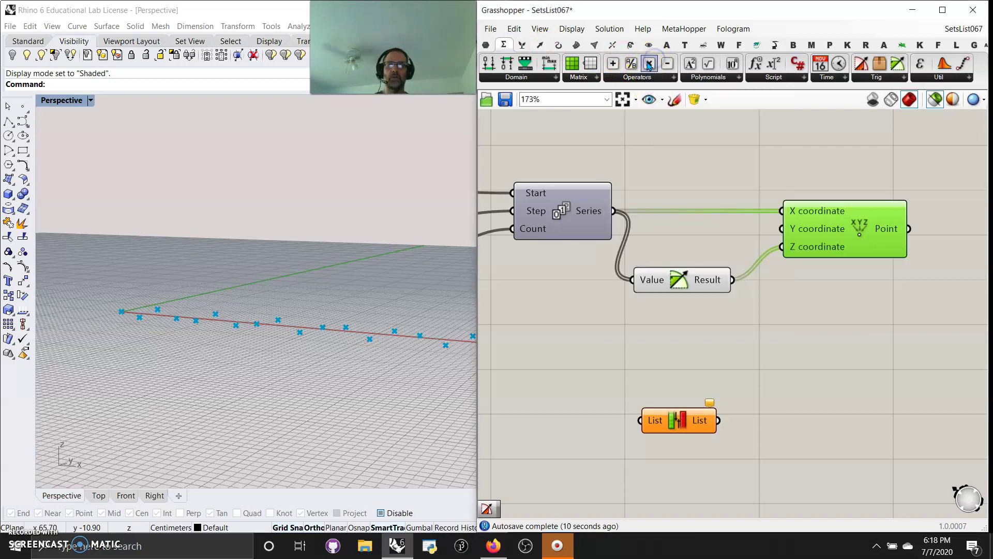
drag(756, 284, 727, 306)
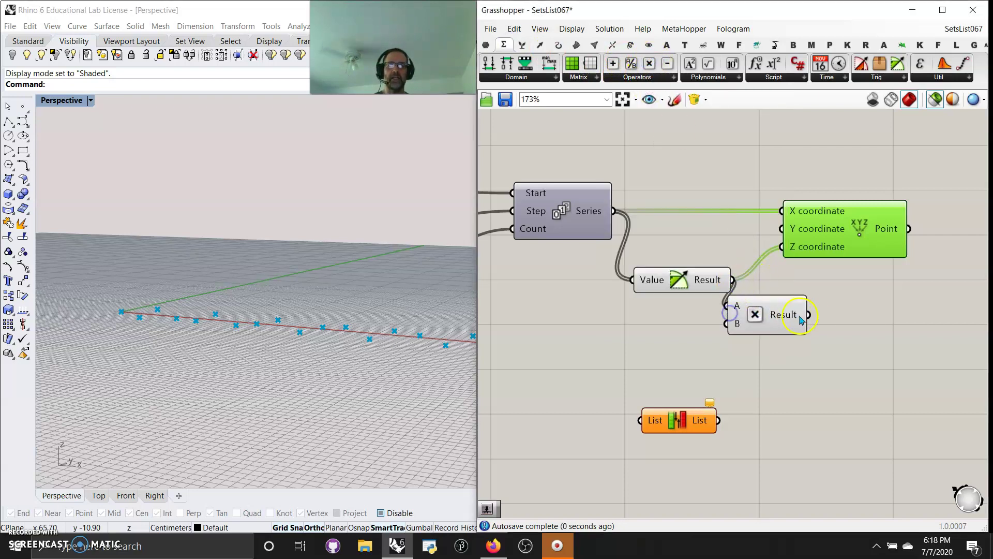
drag(809, 313, 782, 247)
Create a number slider with the value 2.00 near the Multiplication component's B input.
double_click(602, 341)
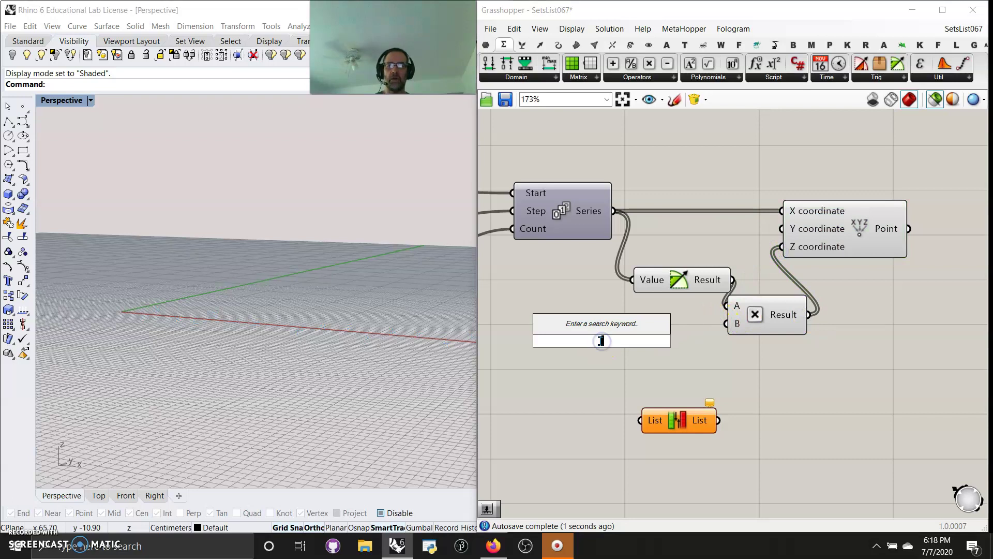
text(n)
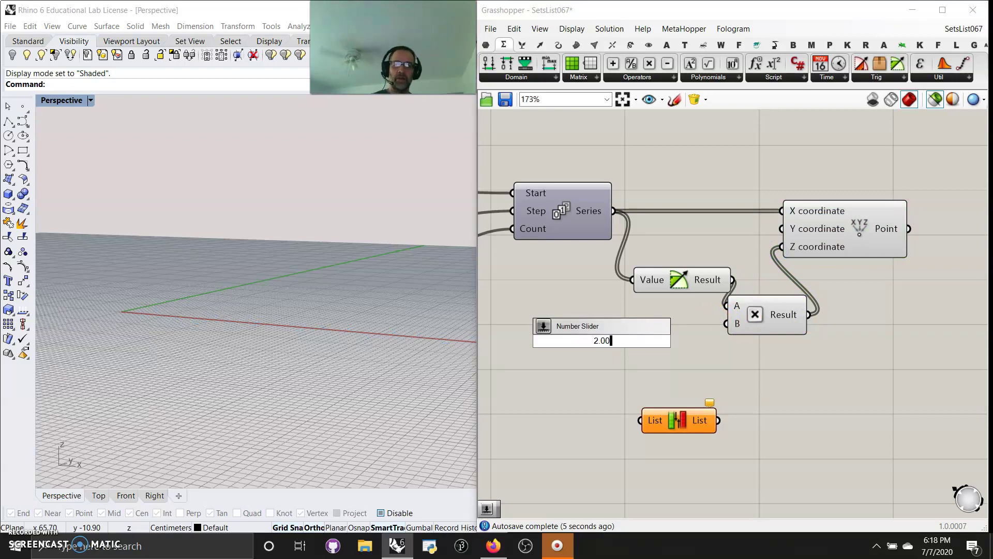
key(Return)
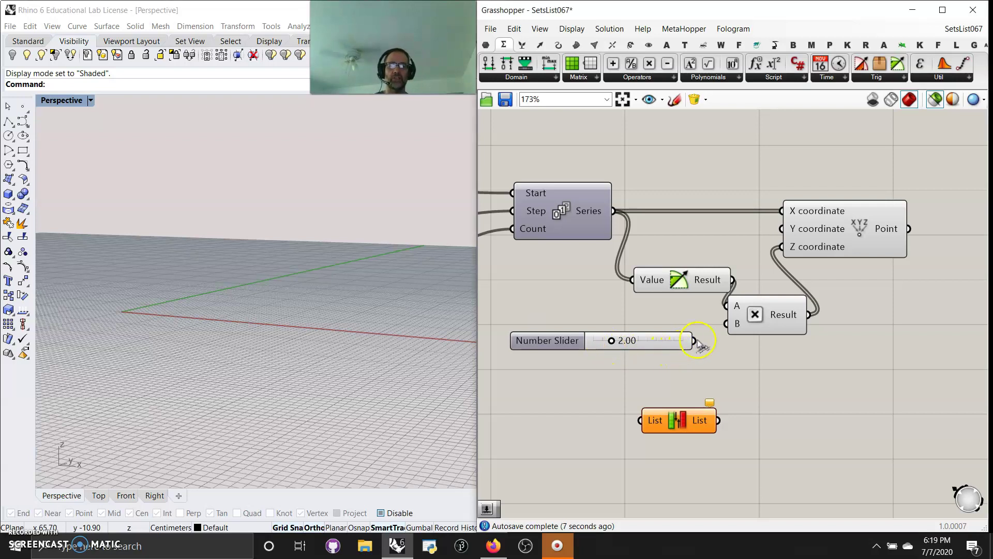
Connect the number slider to the Multiplication component's B input, set it to 7.72 and highlight the resulting points.
drag(723, 324, 726, 324)
drag(652, 340, 626, 345)
click(829, 234)
click(831, 242)
scroll(628, 346, down, 4)
Space out the definition by moving the Construct Point component farther from Multiplication and shifting the unconnected List component aside.
drag(712, 264, 802, 261)
right_drag(395, 366, 319, 358)
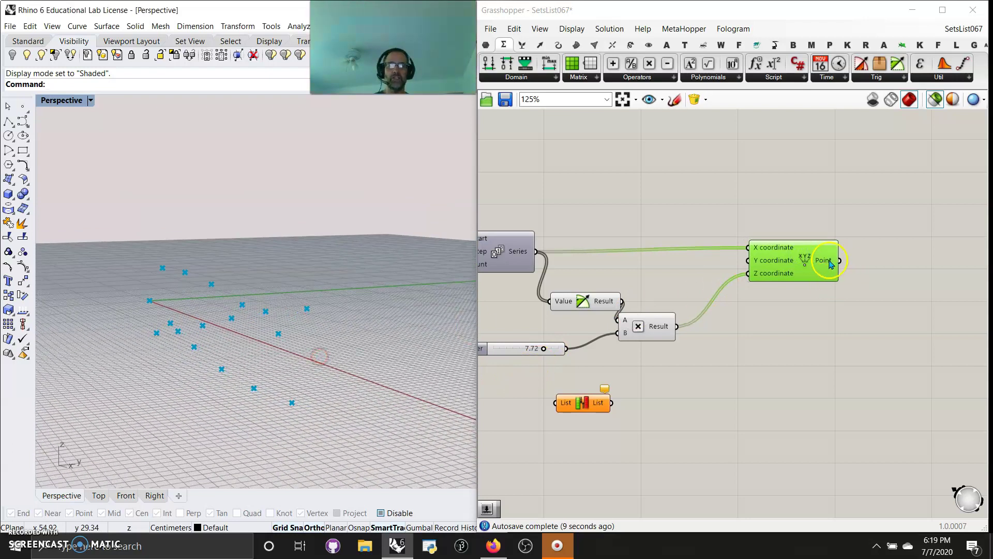
drag(815, 262, 799, 265)
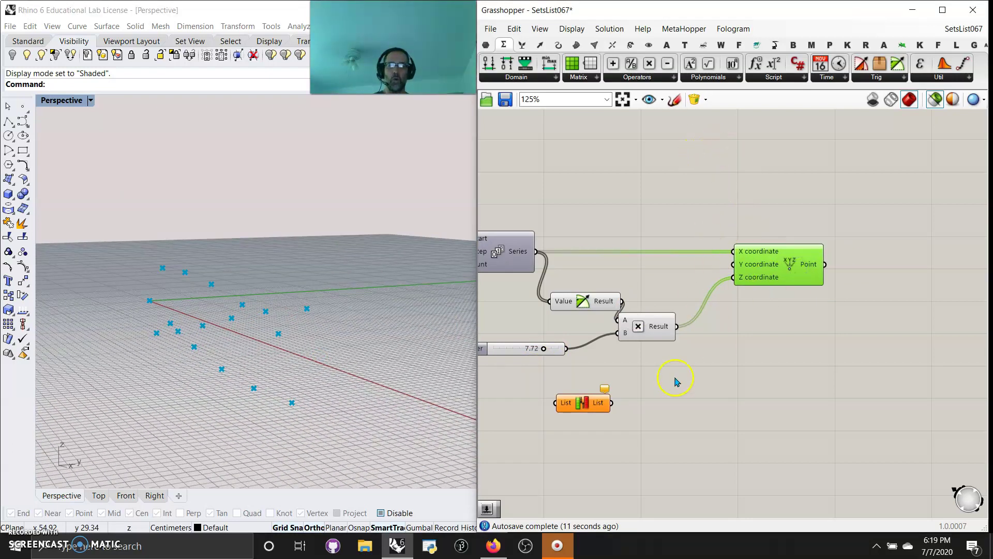
drag(587, 403, 850, 390)
Place a Panel fed by the Point output and enlarge it, moving the List component clear of it.
click(486, 46)
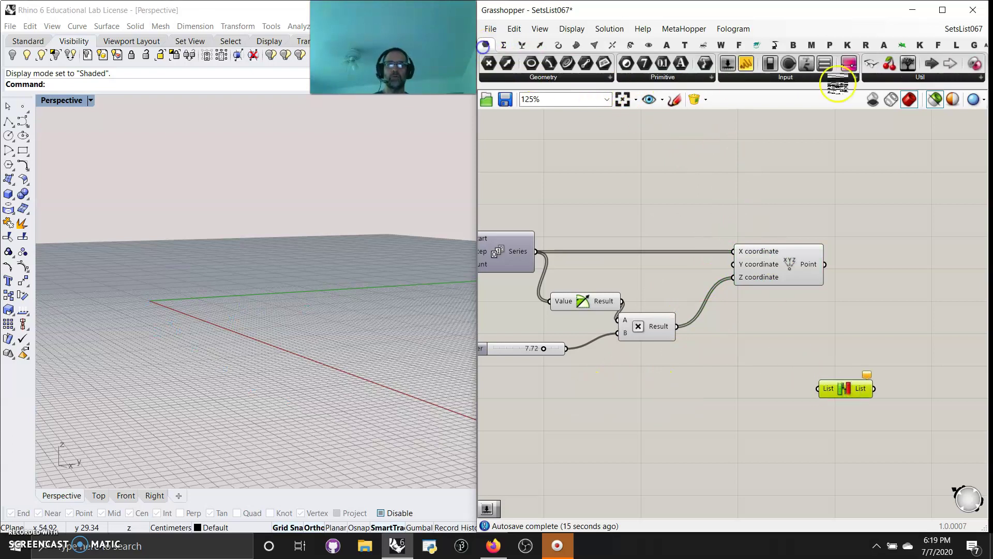
drag(884, 219, 885, 220)
drag(825, 264, 844, 219)
drag(947, 243, 938, 416)
drag(830, 396, 720, 404)
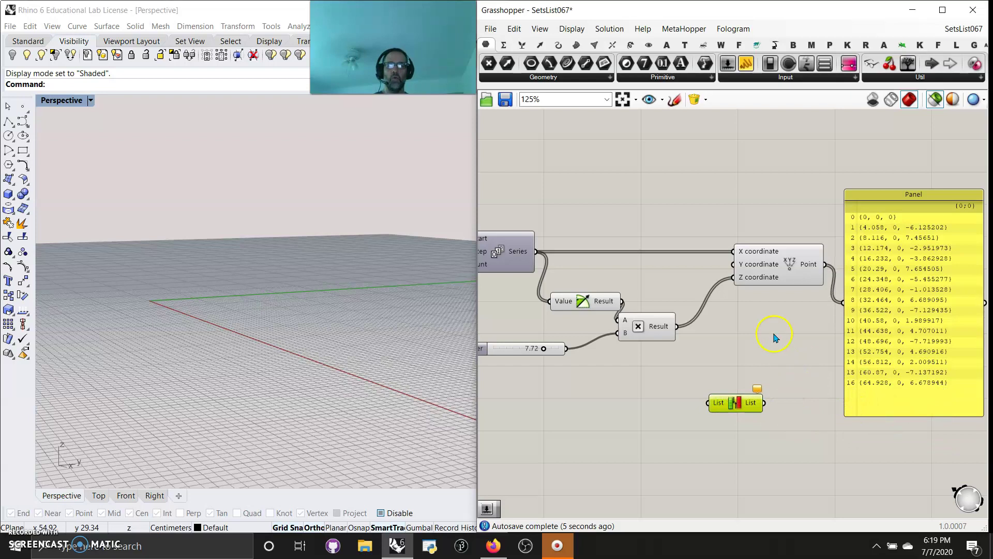
Place a Cosine component below the multiplier slider and duplicate the Multiplication component just beneath the original.
right_drag(775, 337, 860, 253)
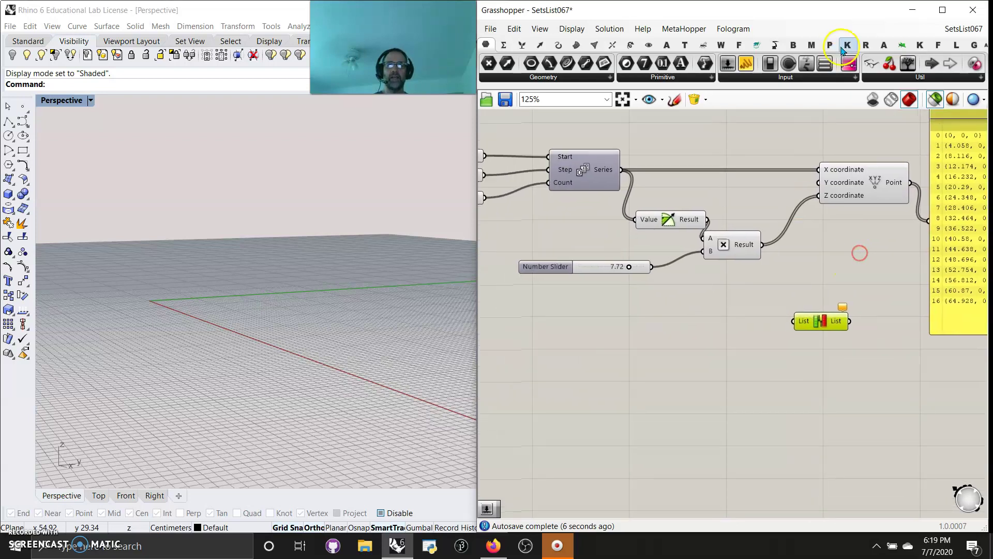
click(512, 46)
drag(860, 63, 753, 320)
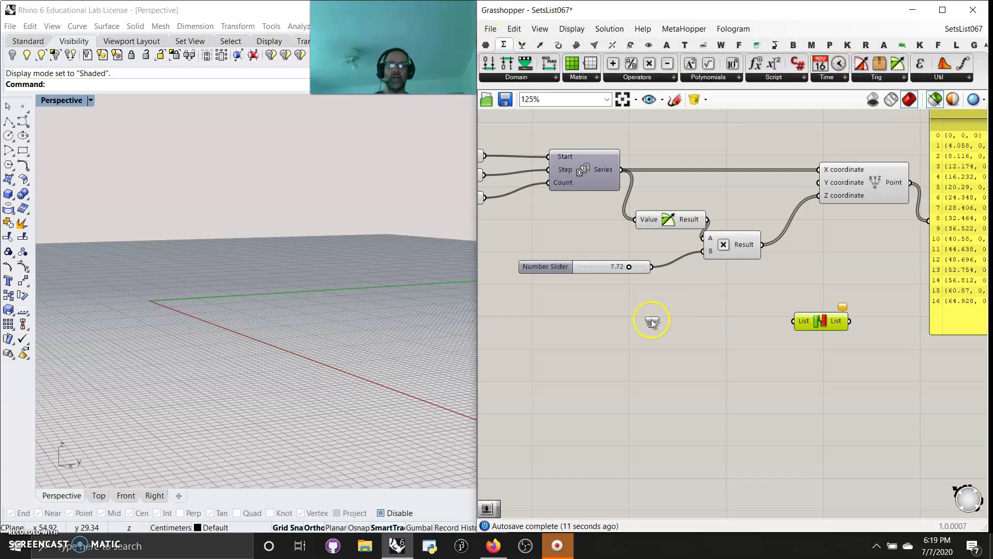
drag(652, 322, 664, 320)
click(735, 248)
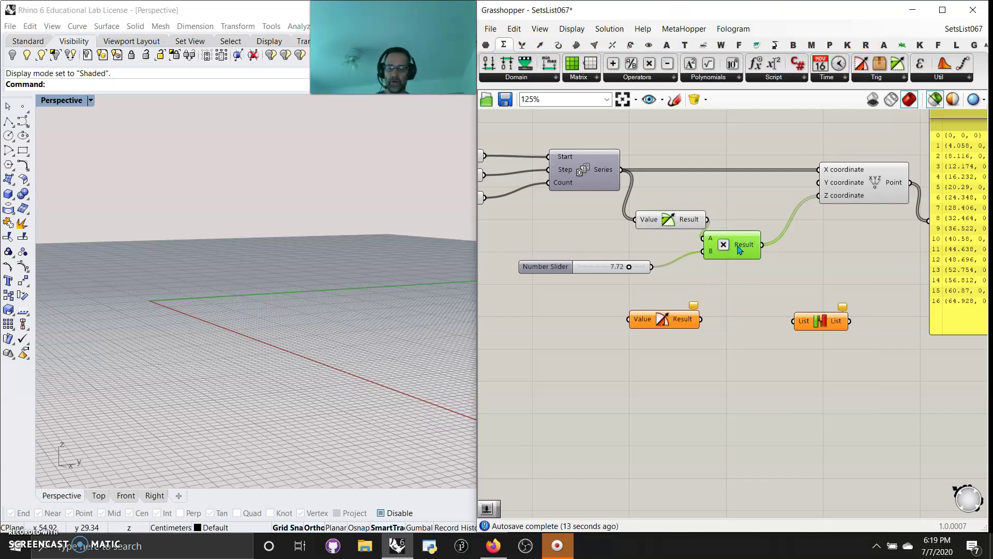
alt+drag(741, 254, 742, 287)
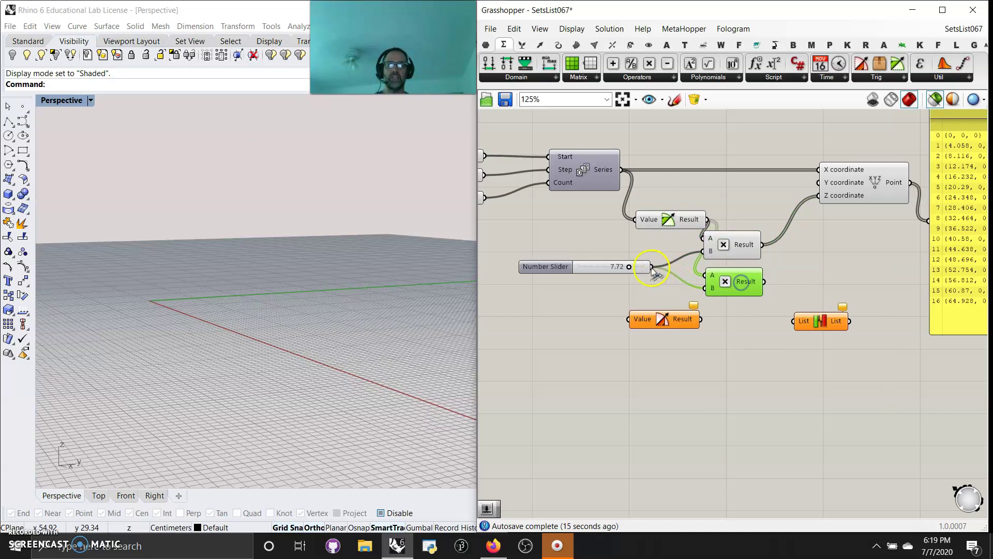
Wire Series into the Cosine's Value, its Result into the duplicate Multiplication's A, and that product into the Y coordinate.
drag(701, 320, 704, 275)
drag(629, 318, 621, 170)
click(642, 291)
drag(764, 281, 826, 185)
click(868, 189)
right_drag(322, 357, 310, 405)
Enlarge the point-list Panel and move it farther from the Construct Point component.
right_drag(906, 352, 672, 428)
drag(816, 410, 885, 483)
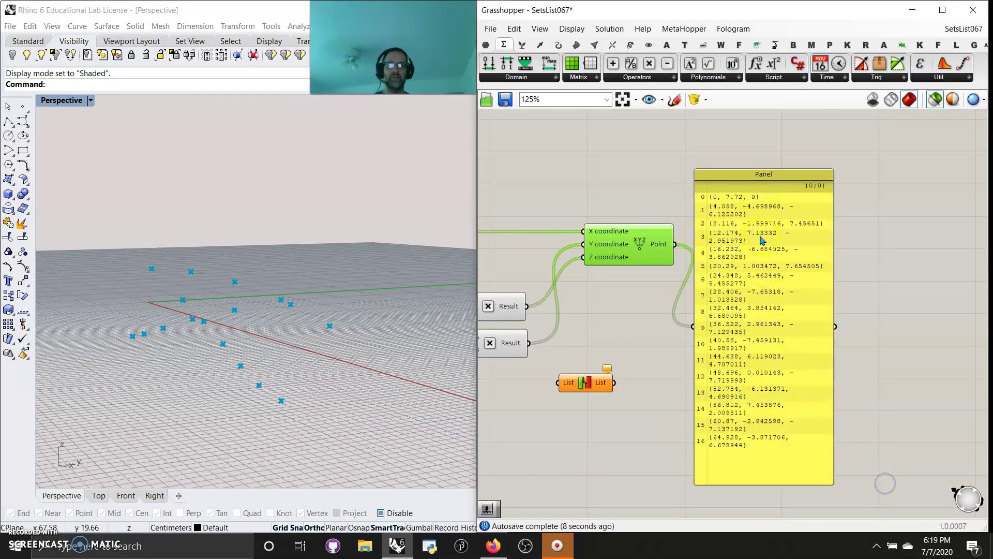
drag(770, 267, 909, 214)
Place an Interpolate curve component between Construct Point and the Panel, feeding the Point output into its Vertices input.
click(558, 45)
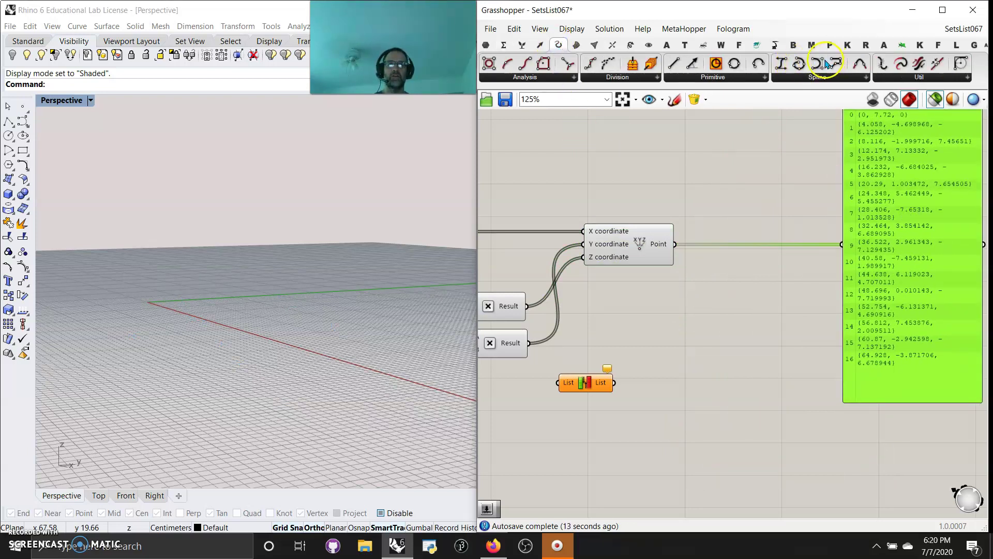
drag(748, 274, 748, 275)
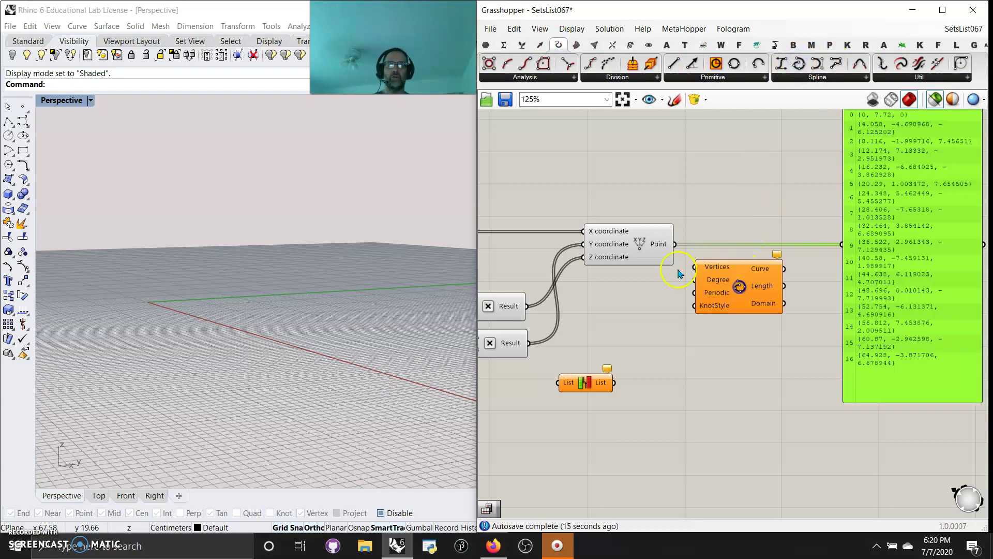
drag(675, 244, 750, 291)
scroll(284, 326, up, 3)
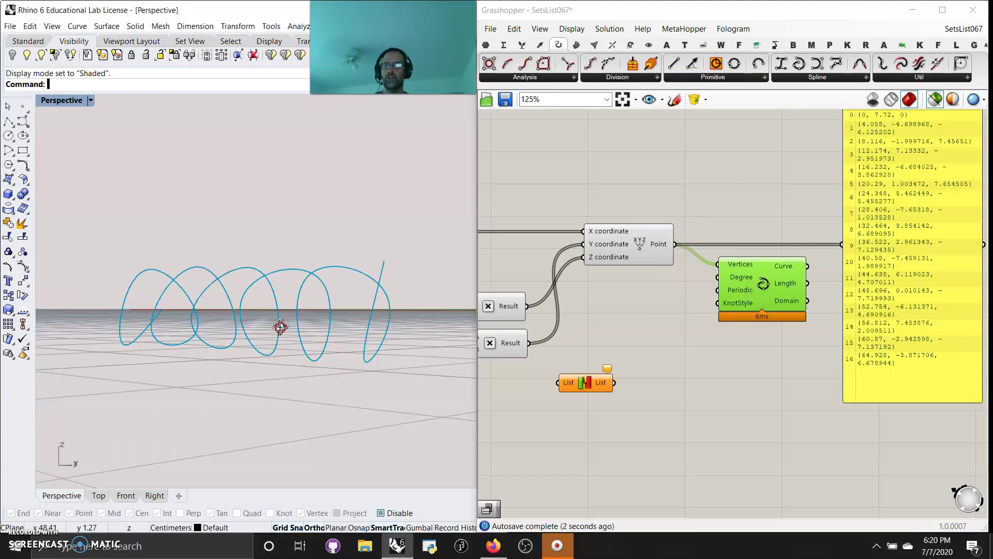
scroll(281, 332, down, 2)
scroll(282, 333, up, 3)
right_drag(239, 333, 224, 359)
Set the multiplier slider to 8.28 and show the spiral in all four viewports, zoomed to extents.
right_drag(593, 339, 823, 276)
mouse_move(640, 276)
mouse_down()
mouse_move(627, 276)
mouse_move(642, 276)
mouse_up()
right_drag(584, 331, 822, 328)
right_drag(321, 370, 255, 373)
double_click(61, 100)
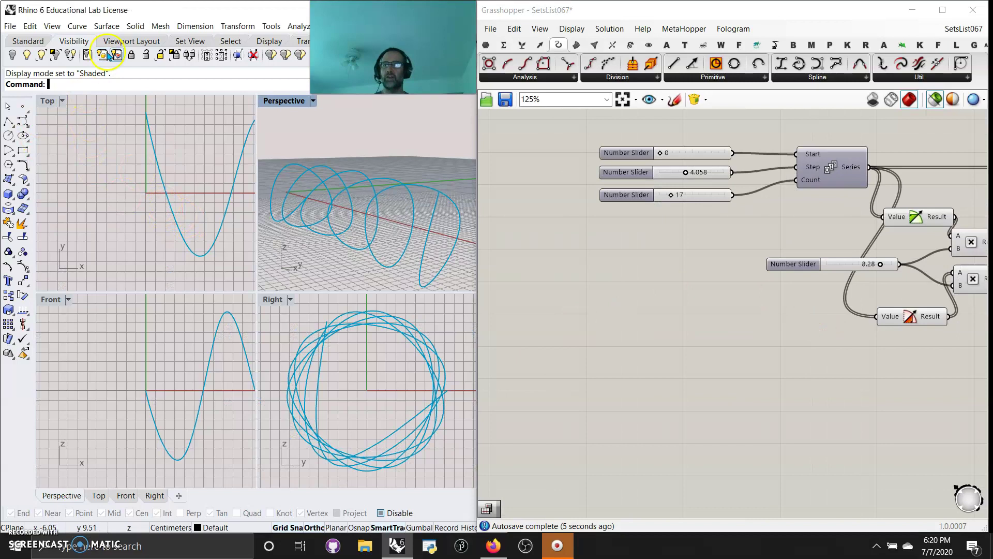
click(14, 46)
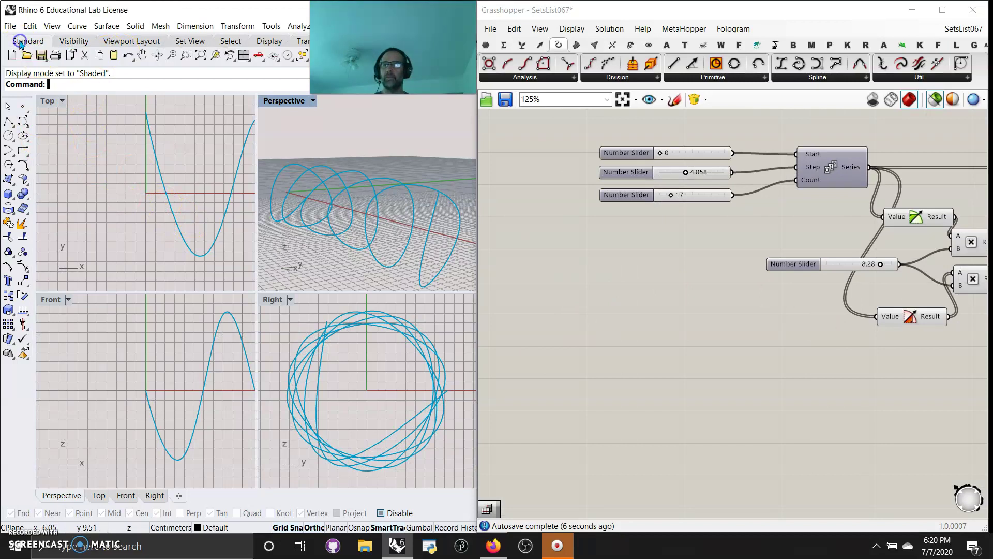
click(200, 55)
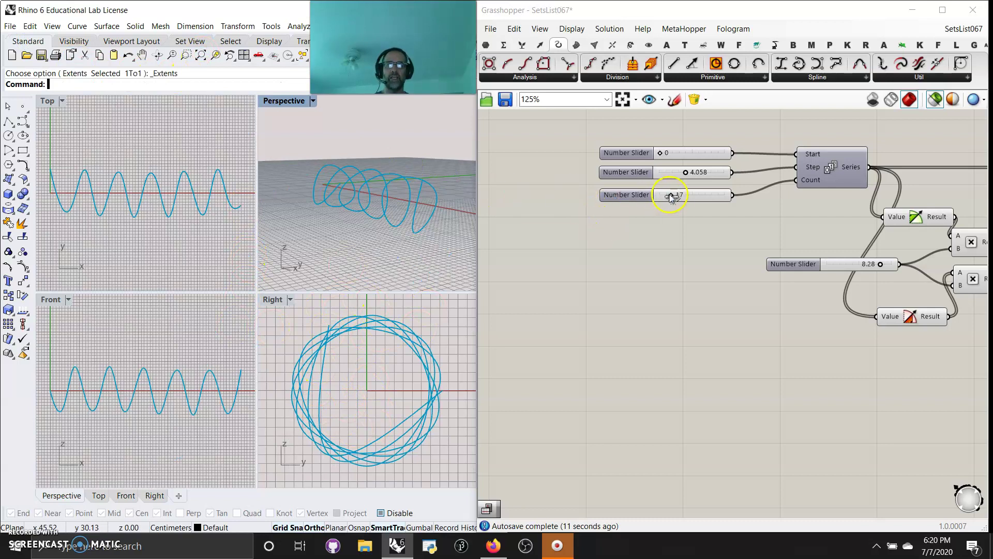
Set the Count slider to 23 and the Step slider to 2.858, checking the pattern in the Right viewport.
drag(671, 196, 682, 179)
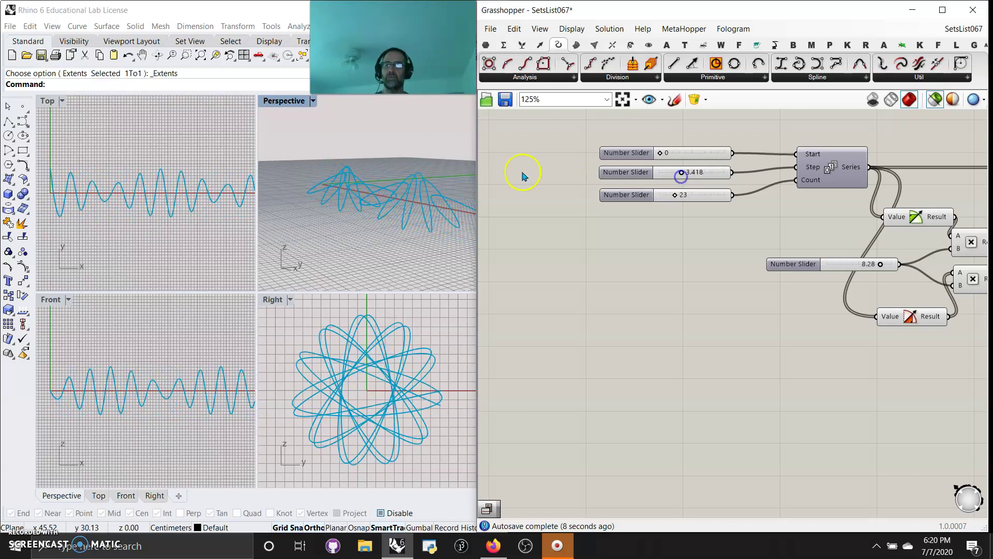
double_click(283, 305)
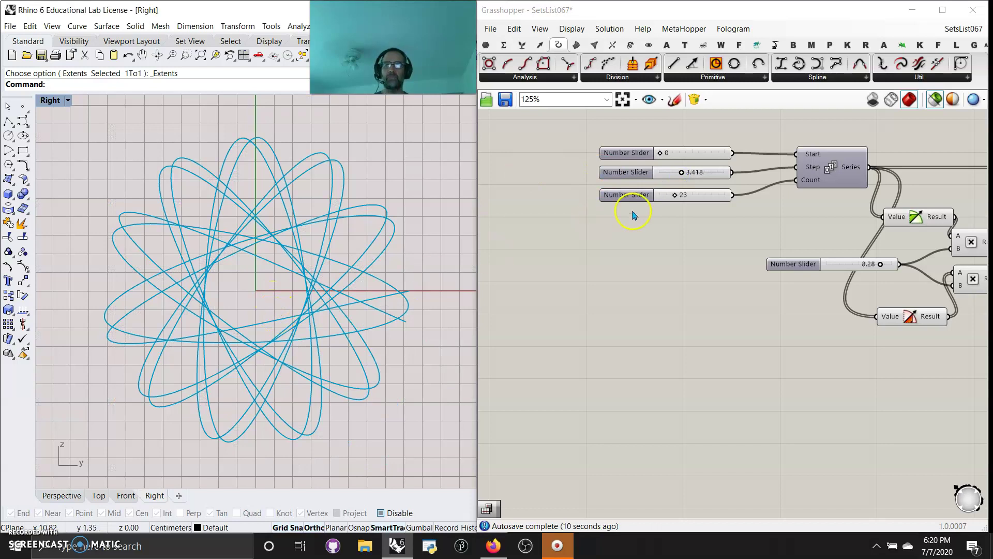
drag(676, 182, 661, 152)
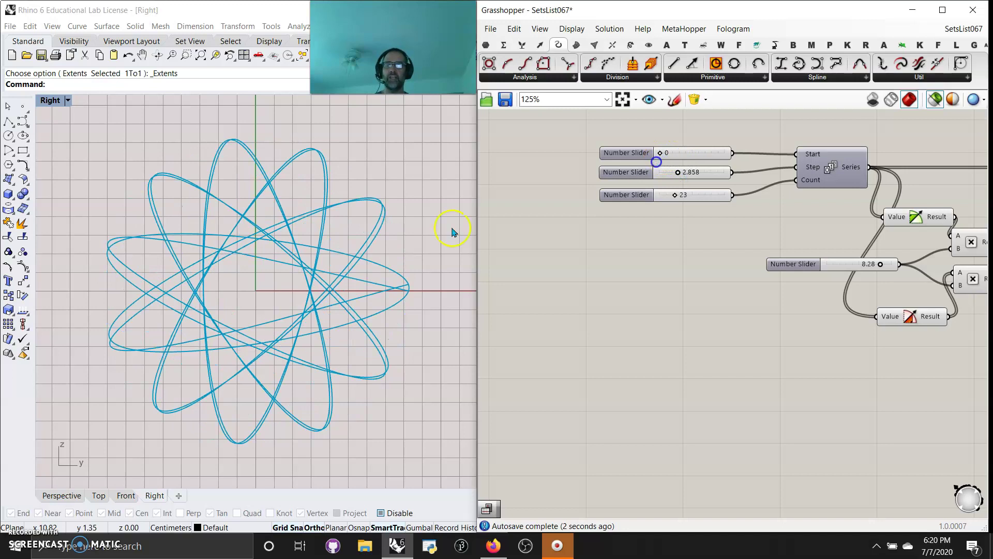
click(52, 101)
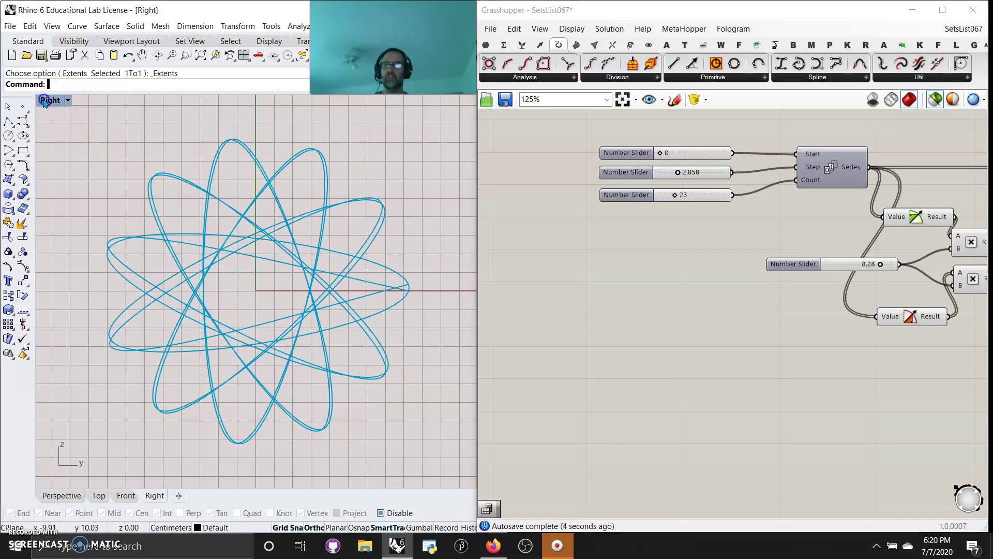
double_click(46, 101)
right_drag(336, 233, 391, 238)
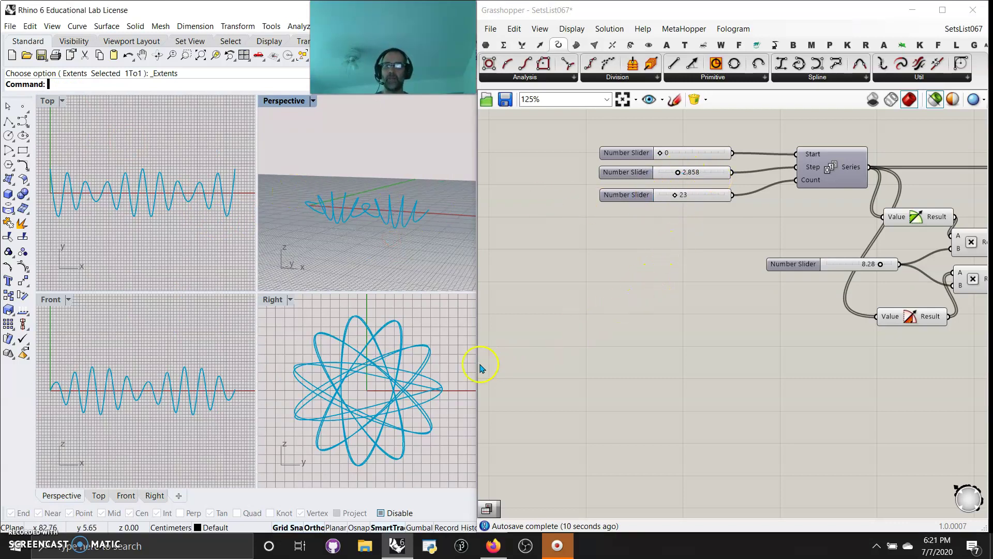
Place a Pipe component after the interpolated curve and connect the Curve output to its Curve input.
right_drag(759, 340, 605, 429)
drag(923, 278, 938, 249)
click(576, 45)
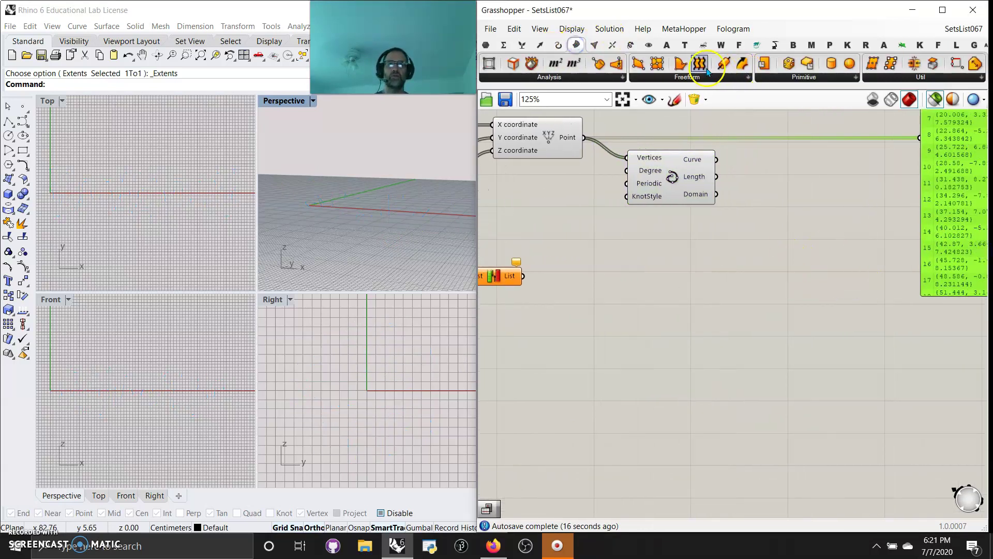
drag(723, 66, 813, 165)
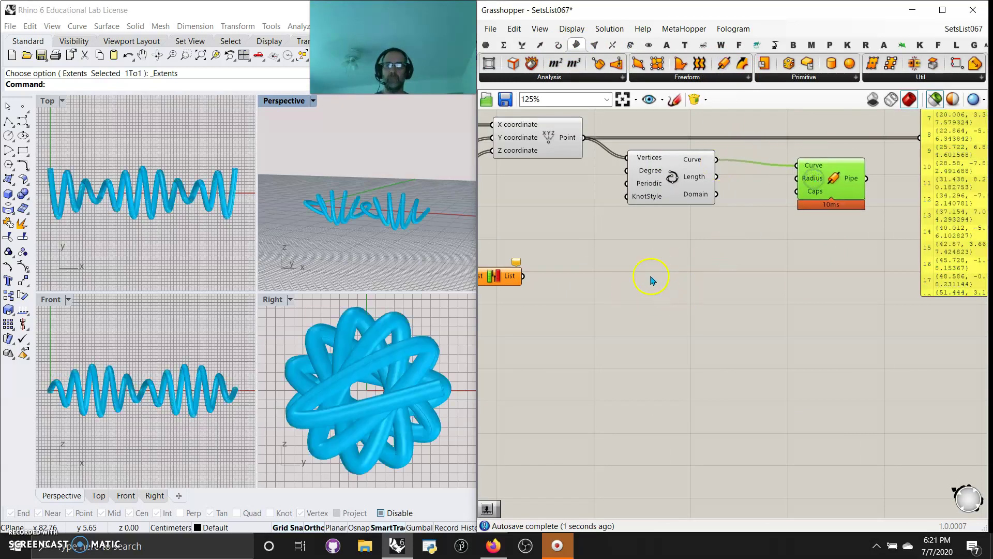
double_click(662, 251)
text(qu)
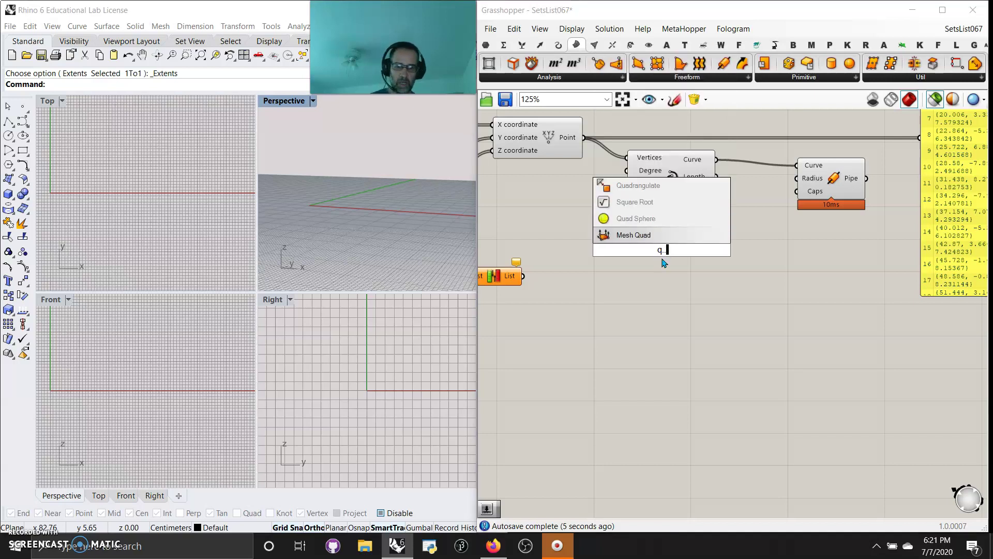
text(sweep2)
key(Return)
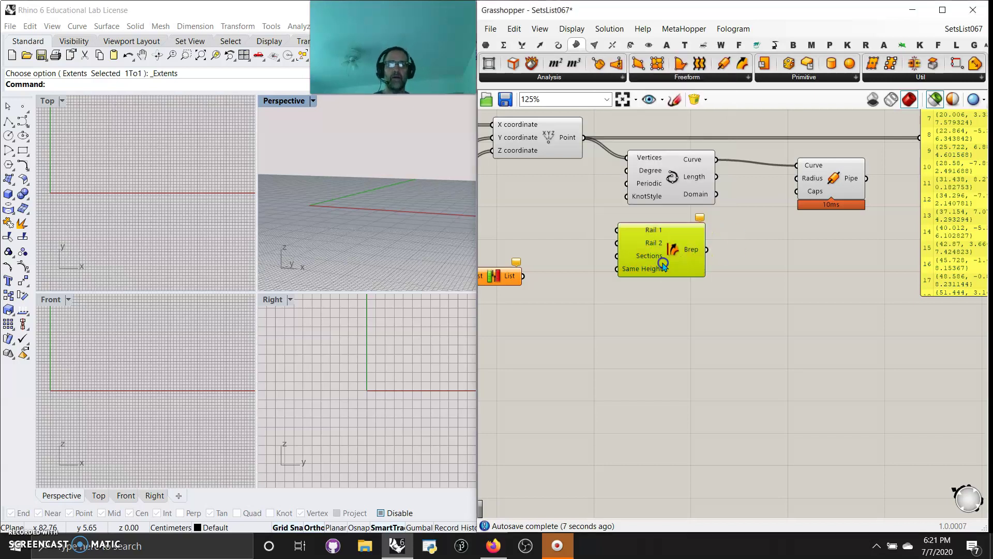
key(Delete)
Create a 0 to 2 integer slider, connect it to the Pipe's Caps input and set it to 2 for round caps.
double_click(662, 267)
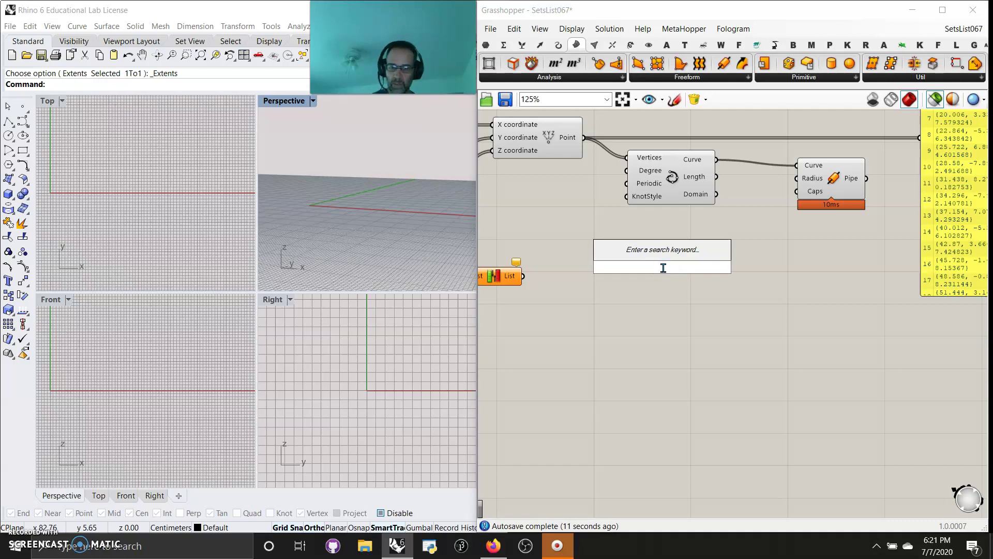
text(0)
text(..1)
key(Return)
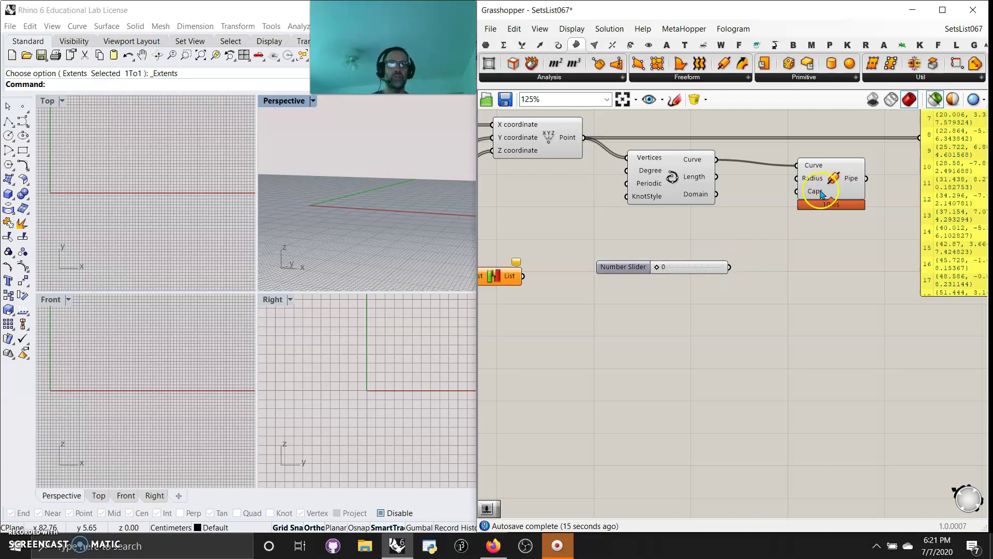
mouse_move(822, 194)
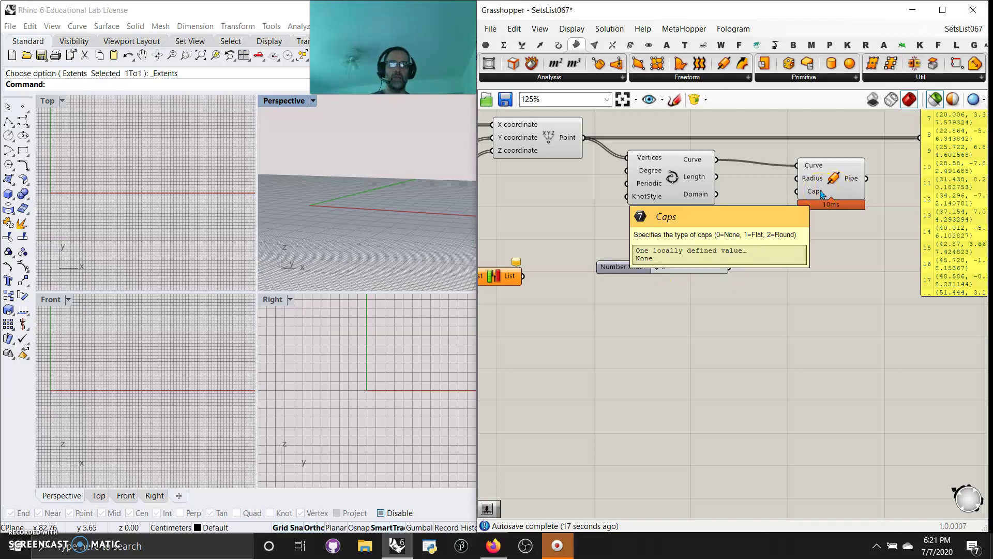
click(816, 192)
click(746, 263)
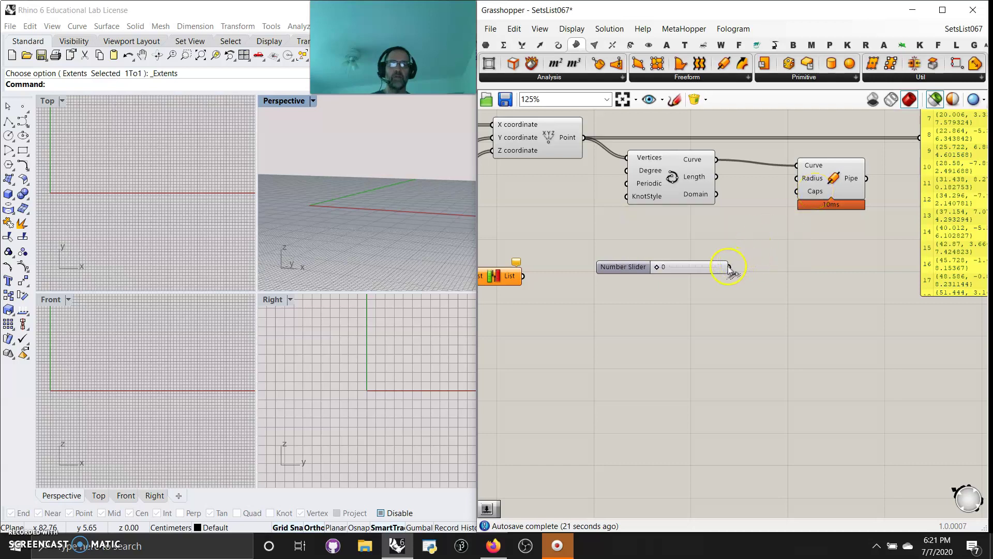
drag(730, 265, 797, 191)
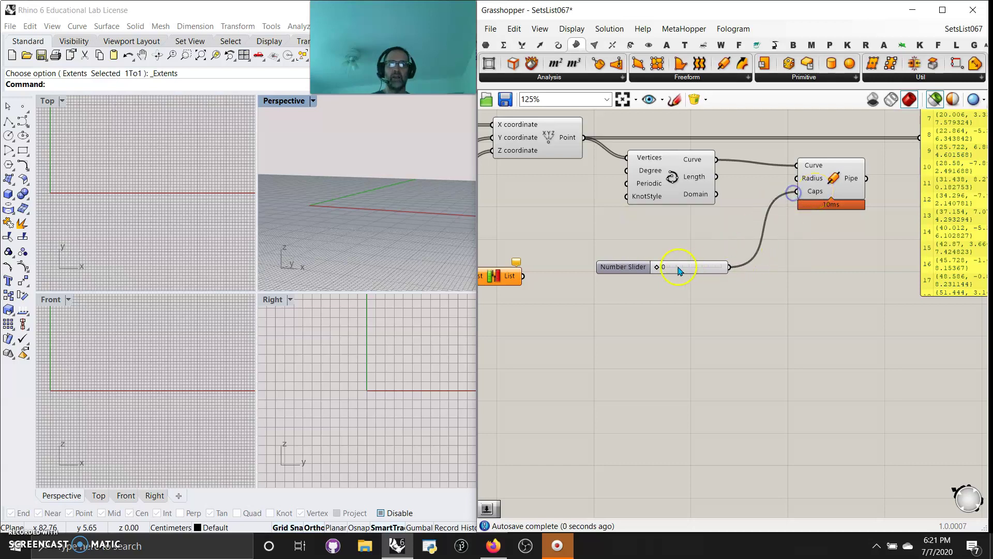
drag(658, 266, 734, 265)
Wire the Series Step slider into the Pipe's Radius input and inspect the thickened pipe in a maximized Perspective viewport.
scroll(672, 232, down, 3)
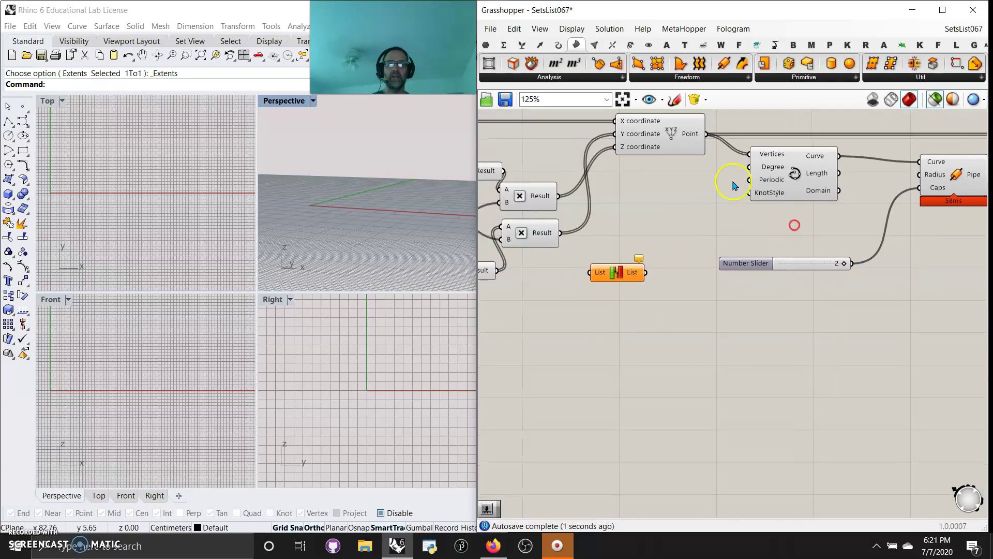
right_drag(636, 217, 660, 284)
scroll(573, 215, up, 3)
drag(601, 212, 956, 269)
right_drag(896, 338, 653, 294)
click(740, 237)
right_drag(333, 233, 278, 246)
scroll(355, 223, up, 5)
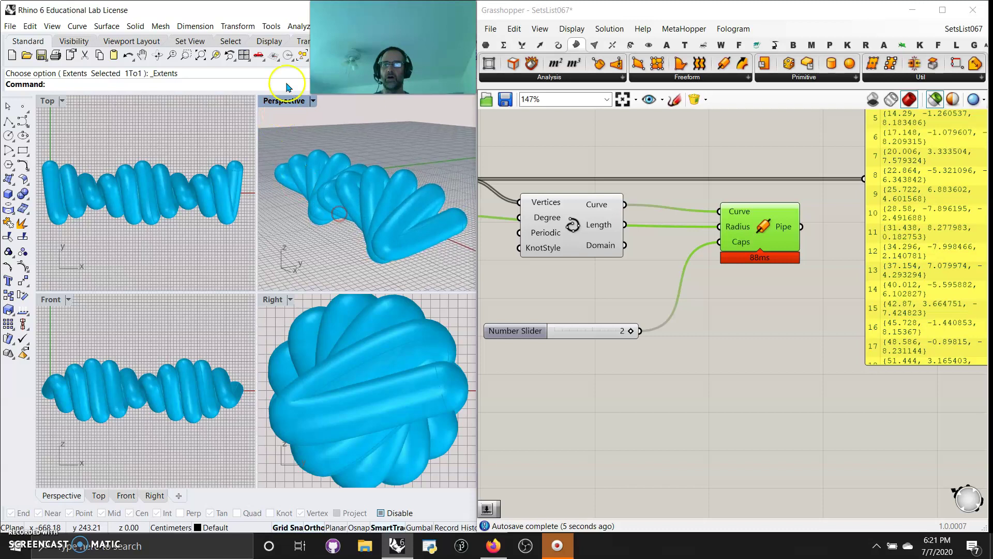
double_click(285, 101)
right_drag(254, 337, 254, 340)
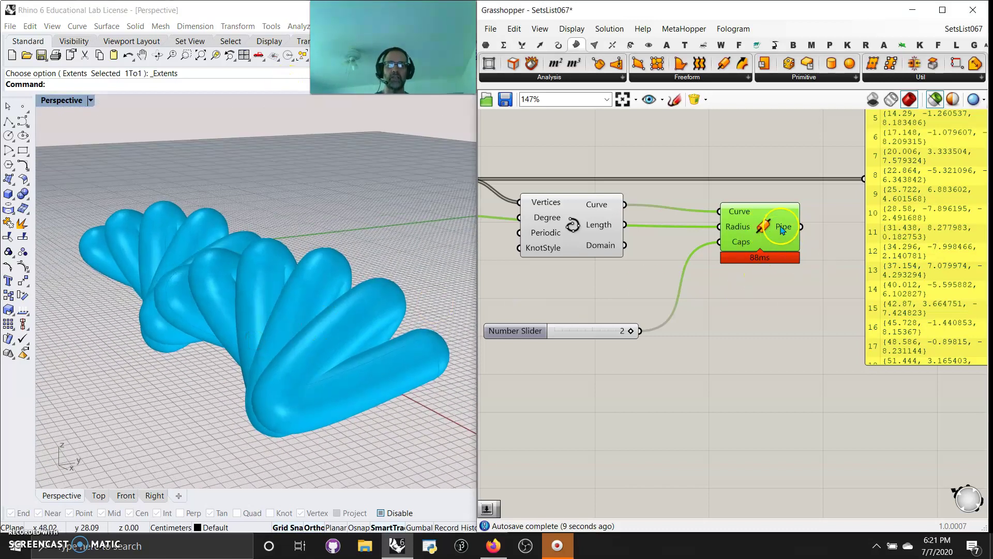
Bake the Pipe component's geometry into Rhino with grouping enabled, leaving the component deselected.
right_click(776, 223)
click(820, 323)
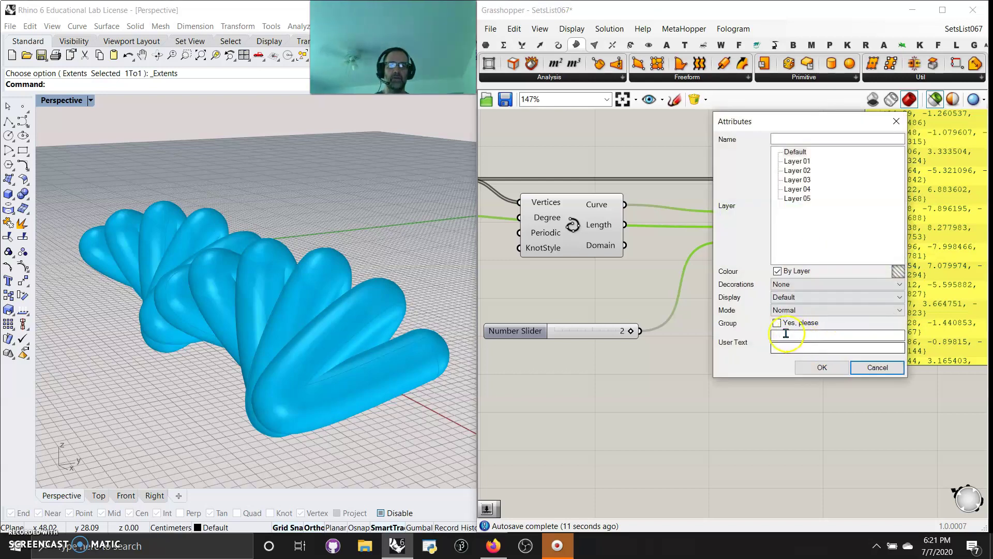
click(804, 323)
click(822, 363)
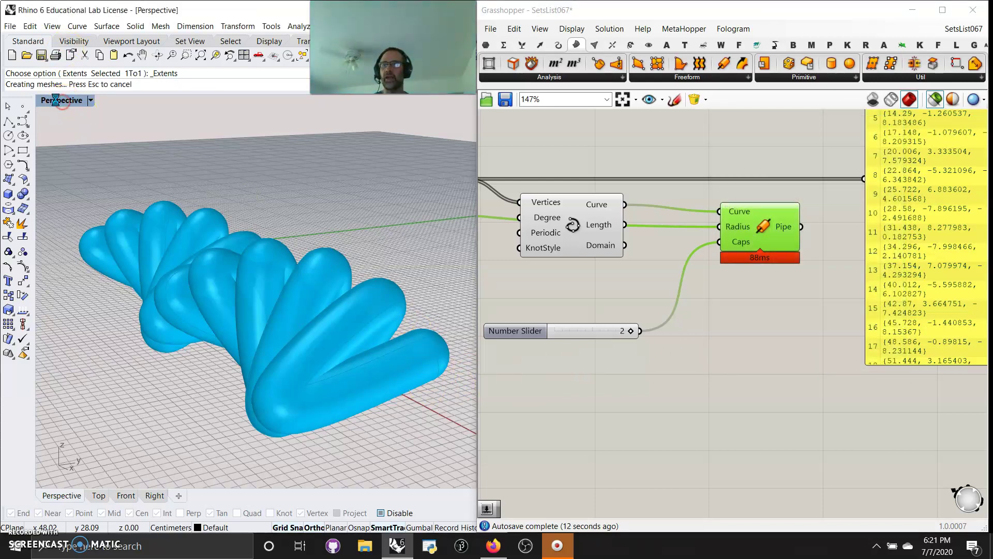
click(755, 369)
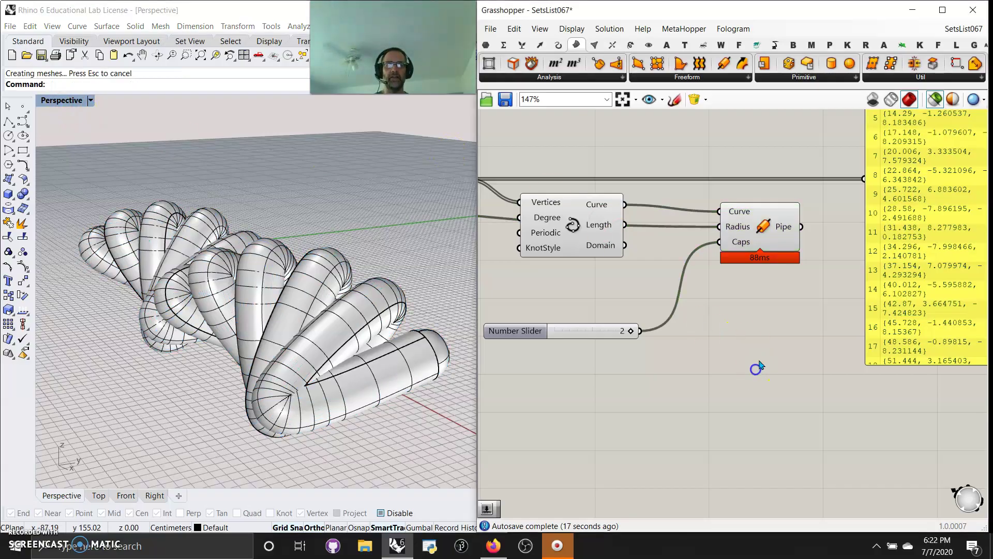
Delete the baked pipe geometry from the Rhino scene and select the Pipe component to preview its result.
right_drag(251, 352, 242, 377)
drag(387, 455, 91, 162)
key(Delete)
click(761, 227)
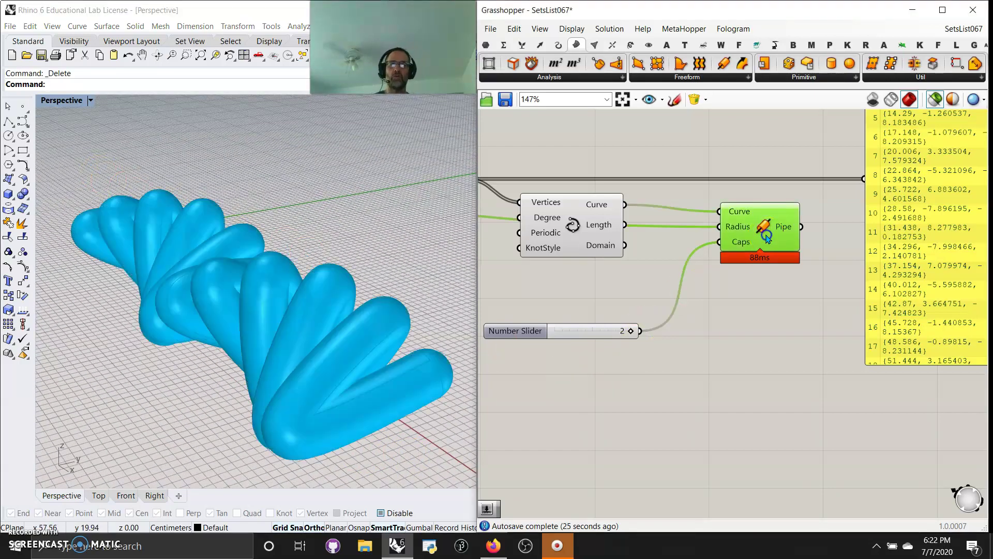
Set the slider feeding both Multiplication components to 7.80.
right_drag(616, 388, 805, 390)
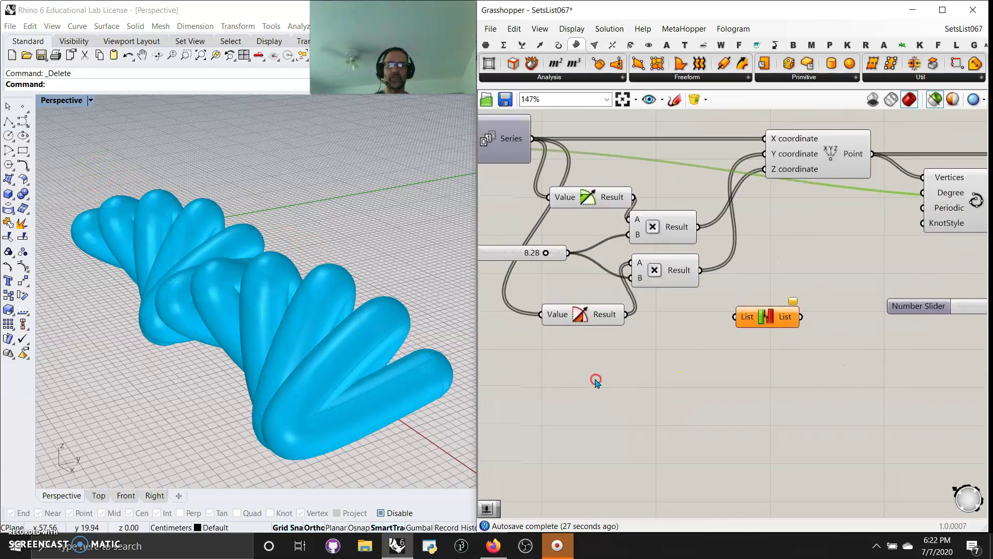
right_drag(595, 381, 425, 363)
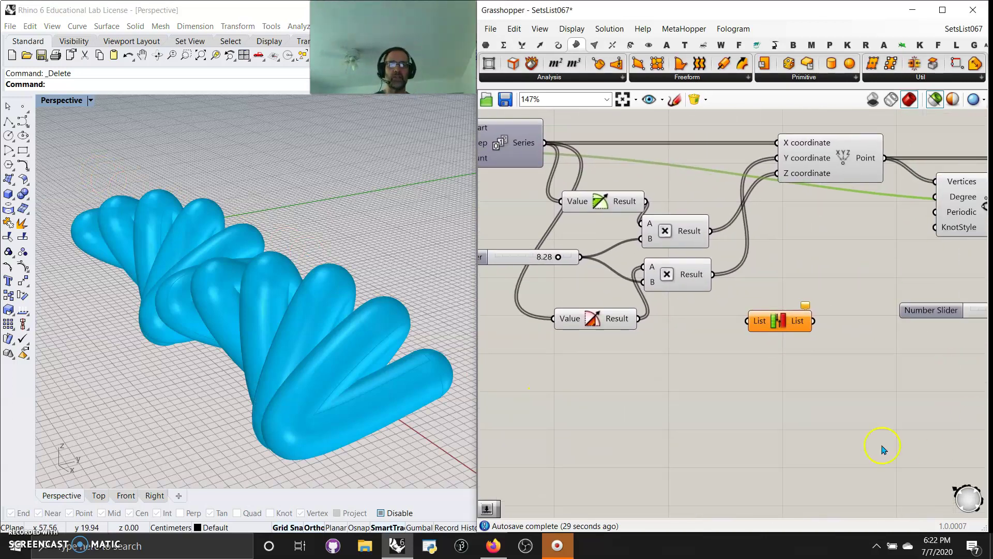
right_drag(832, 446, 634, 413)
right_drag(617, 270, 969, 306)
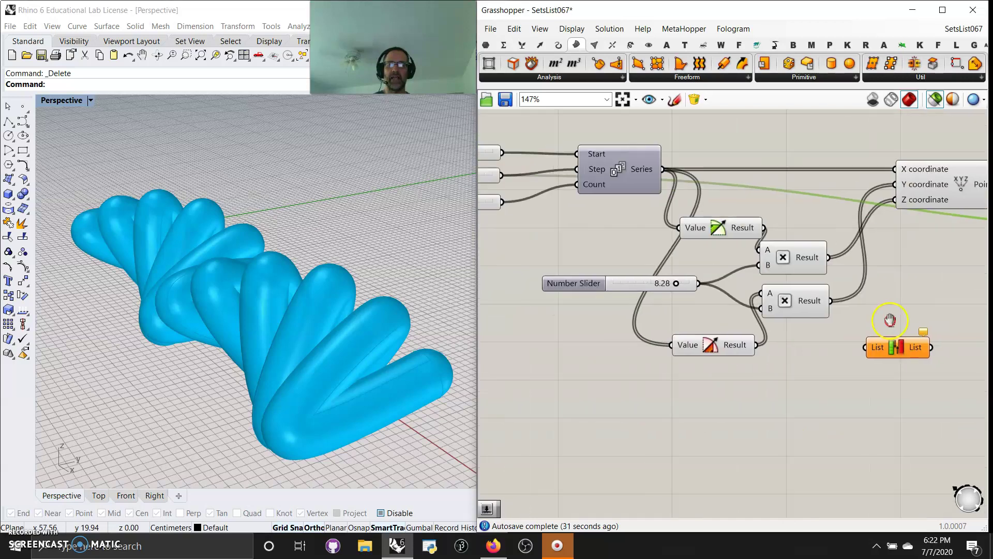
right_drag(599, 328, 716, 348)
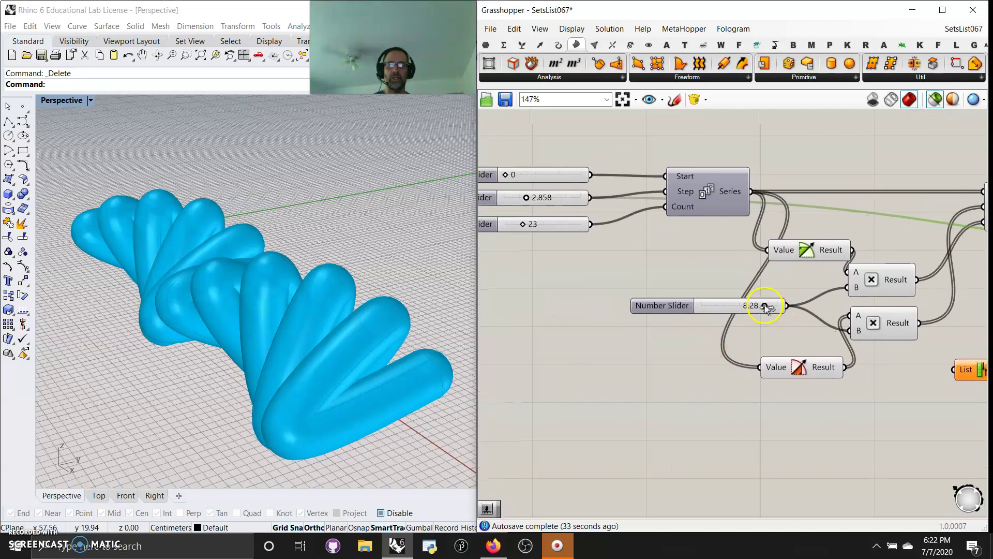
mouse_move(764, 306)
mouse_down()
mouse_move(734, 308)
mouse_move(763, 309)
mouse_up()
Set the Series Count slider to 18 and the Step slider to 3.198, and inspect the reshaped pipe in Perspective.
right_drag(648, 279, 769, 328)
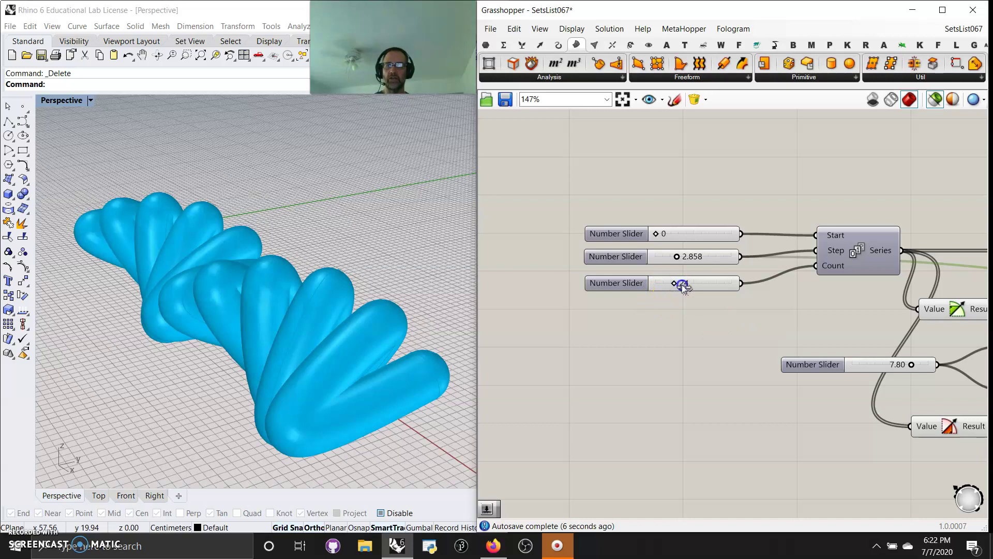
drag(683, 285, 679, 257)
right_drag(255, 315, 126, 289)
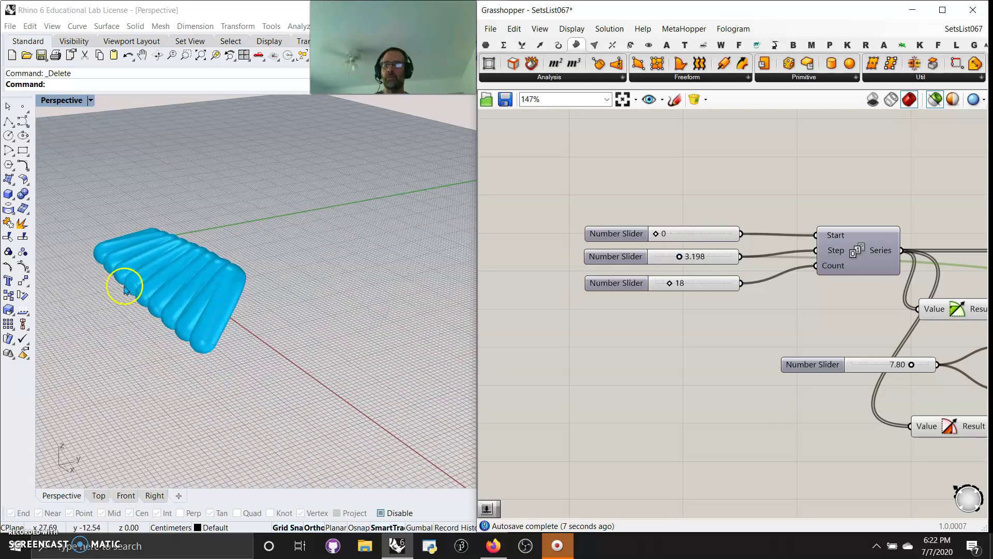
right_drag(176, 331, 188, 321)
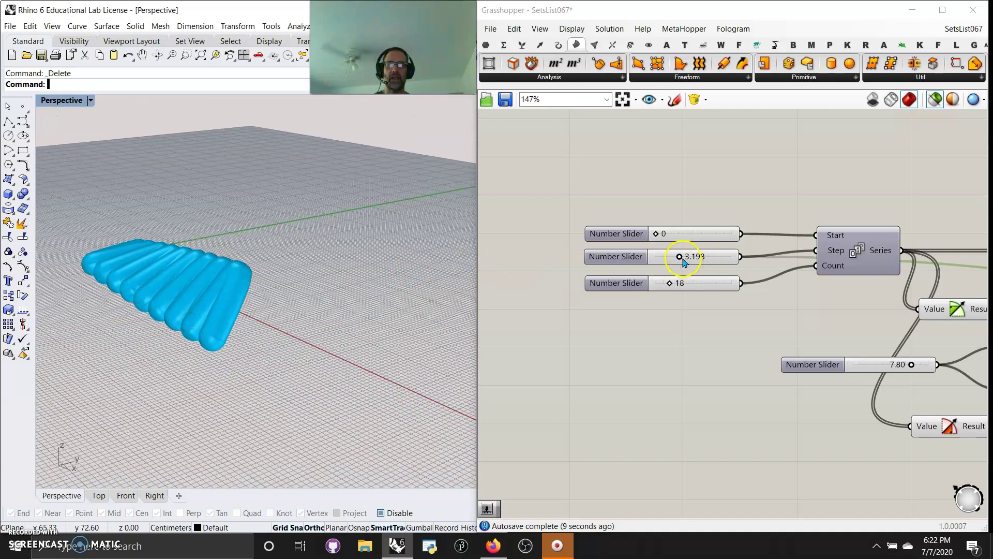
Set the Series Step slider to 0.000 and animate it as 100 Perspective frames at 640 × 480 into the desktop's New folder.
drag(683, 262, 648, 256)
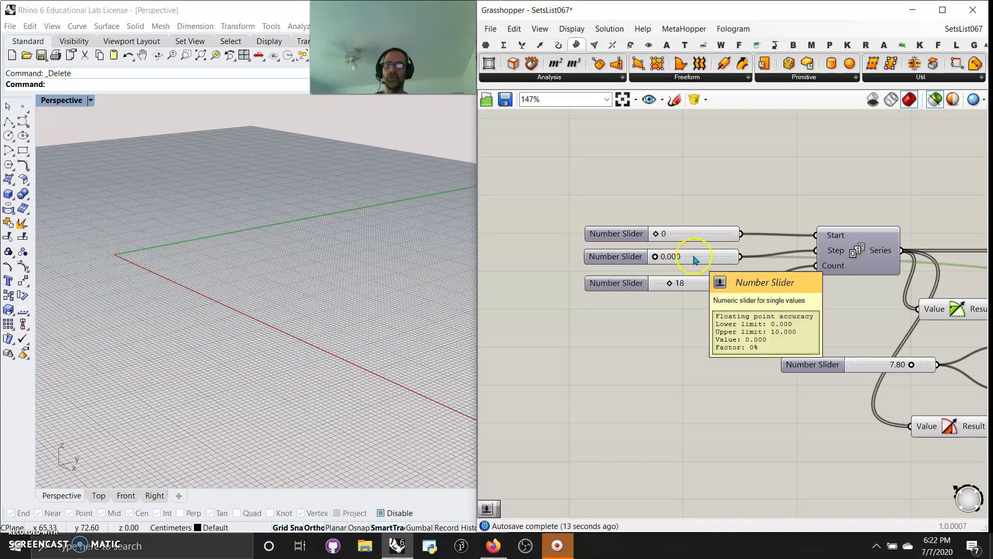
right_click(694, 257)
click(741, 369)
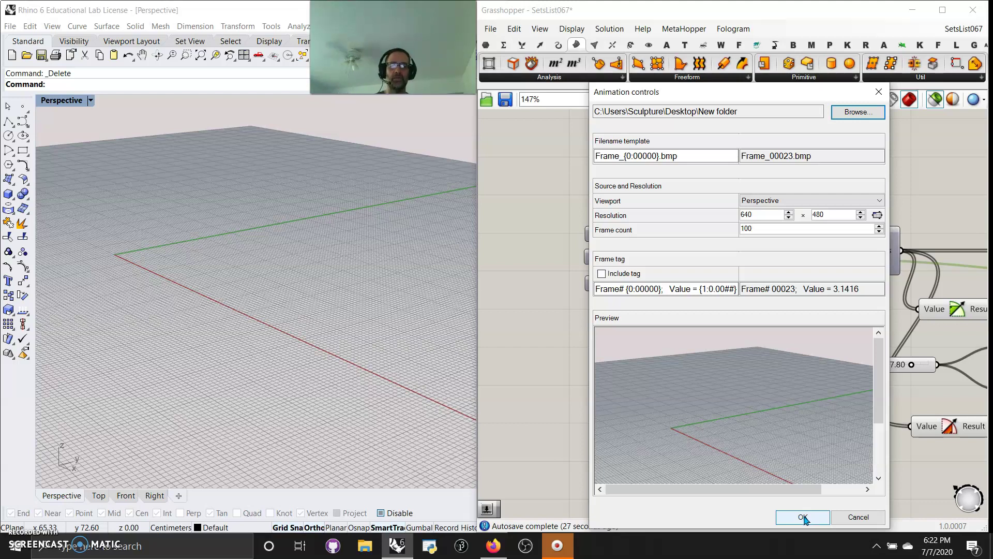
click(803, 517)
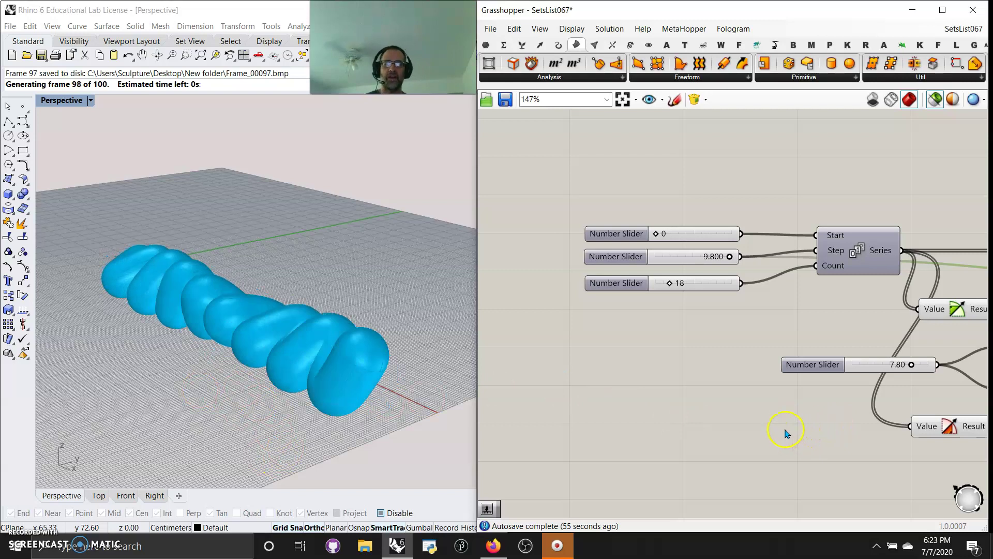
Move the unused Reverse List component below the Caps slider and restrict the preview to the selected Pipe.
mouse_move(787, 439)
right_down()
mouse_move(747, 412)
mouse_move(534, 328)
right_up()
mouse_move(700, 391)
right_down()
mouse_move(760, 406)
mouse_move(616, 392)
right_up()
right_drag(776, 368, 676, 402)
drag(638, 333, 731, 357)
click(691, 160)
click(935, 101)
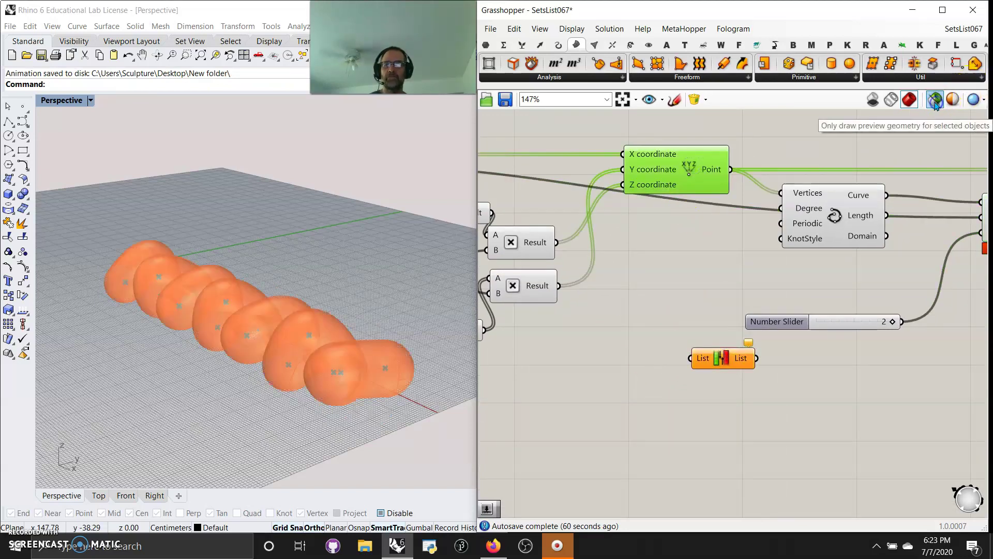
right_drag(749, 288, 656, 299)
drag(674, 373, 707, 387)
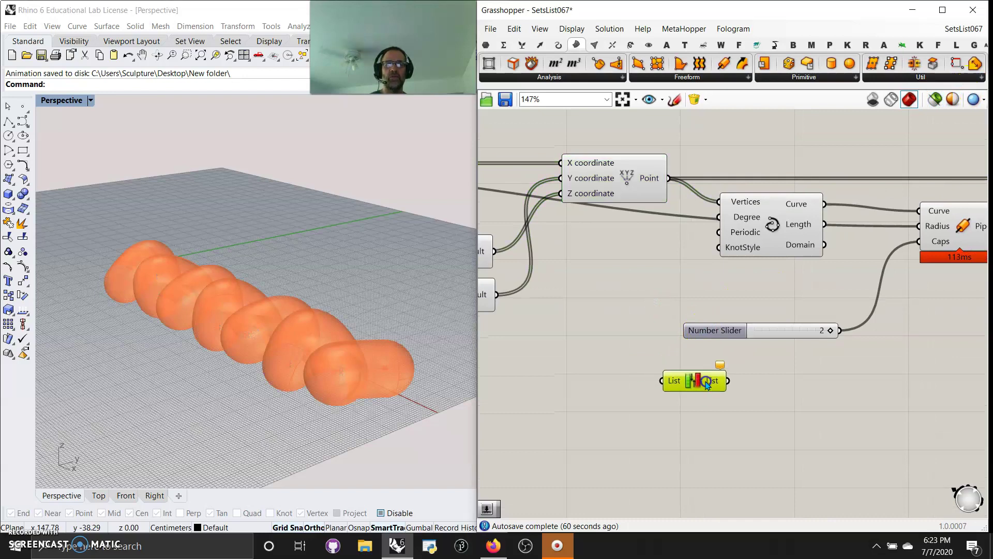
click(931, 102)
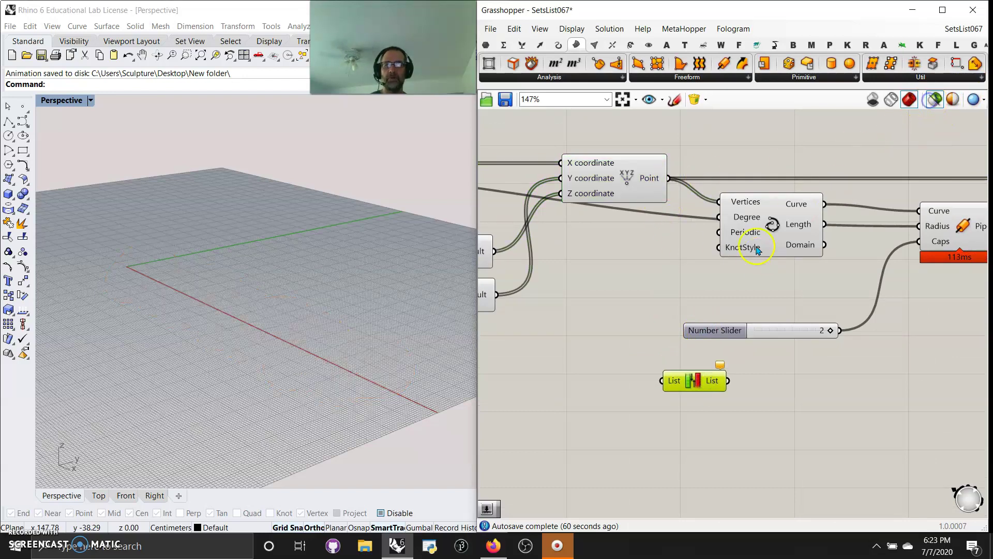
click(935, 101)
click(935, 100)
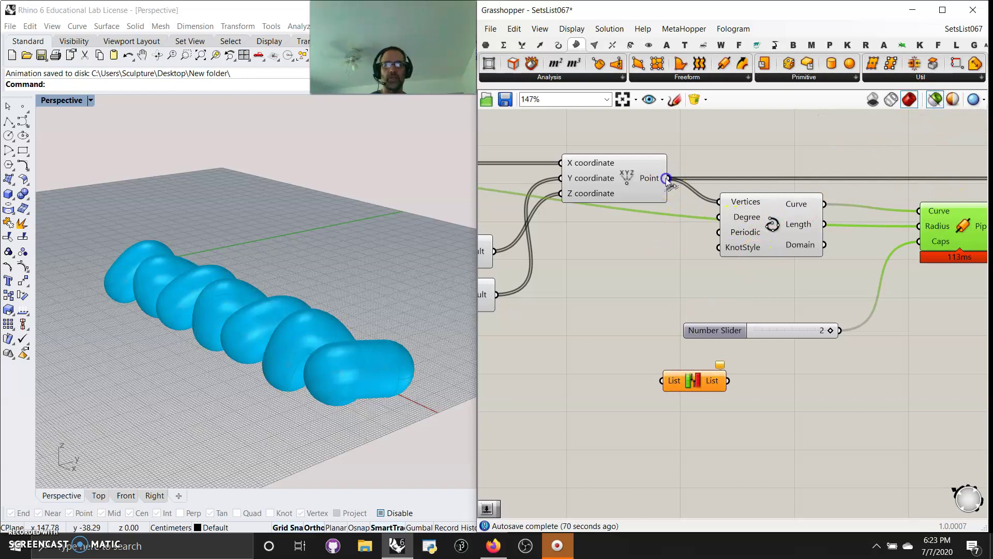
Route the Point output through the Reverse List component into the curve's Vertices input.
drag(667, 178, 662, 381)
mouse_move(728, 380)
mouse_down()
mouse_move(696, 228)
mouse_move(717, 203)
mouse_up()
click(823, 251)
right_drag(286, 318, 282, 326)
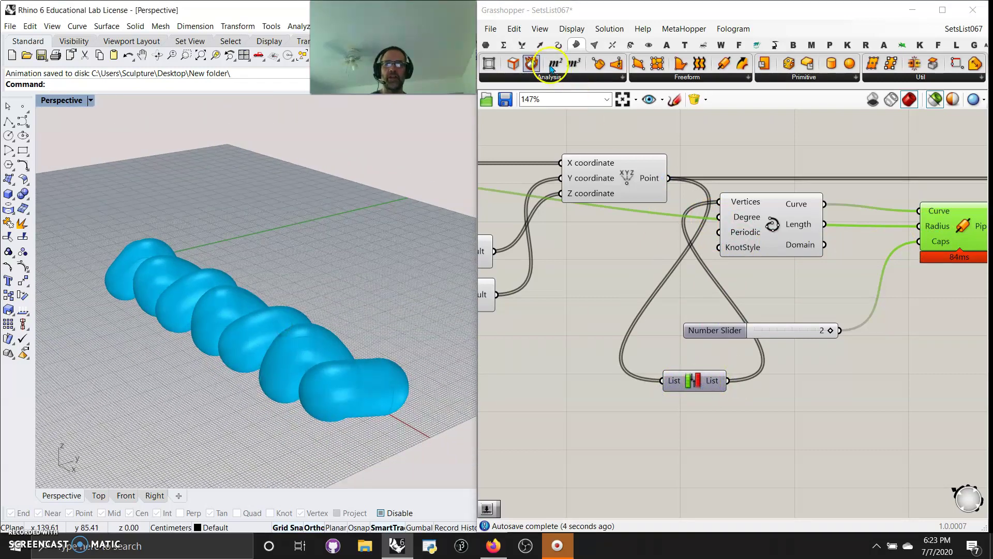
Place a Shift List component beneath Reverse List and route the Point output through it into the curve's Vertices input.
click(523, 44)
click(546, 79)
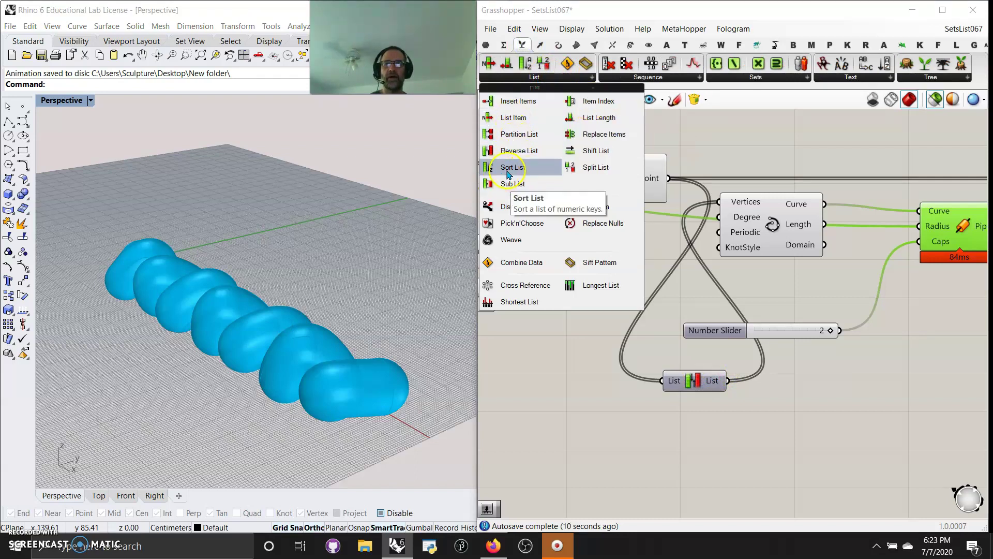
click(595, 151)
click(697, 433)
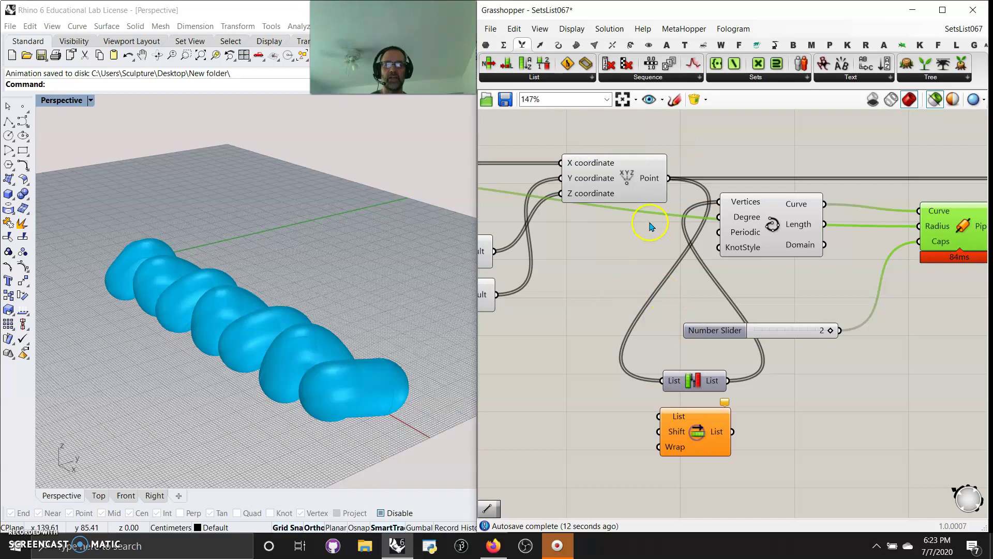
drag(670, 180, 662, 415)
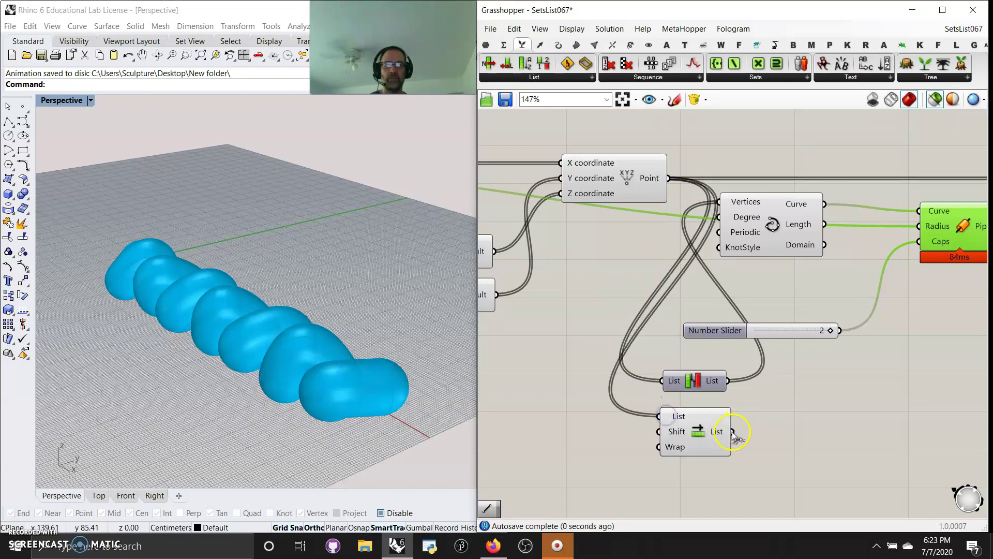
drag(732, 431, 718, 203)
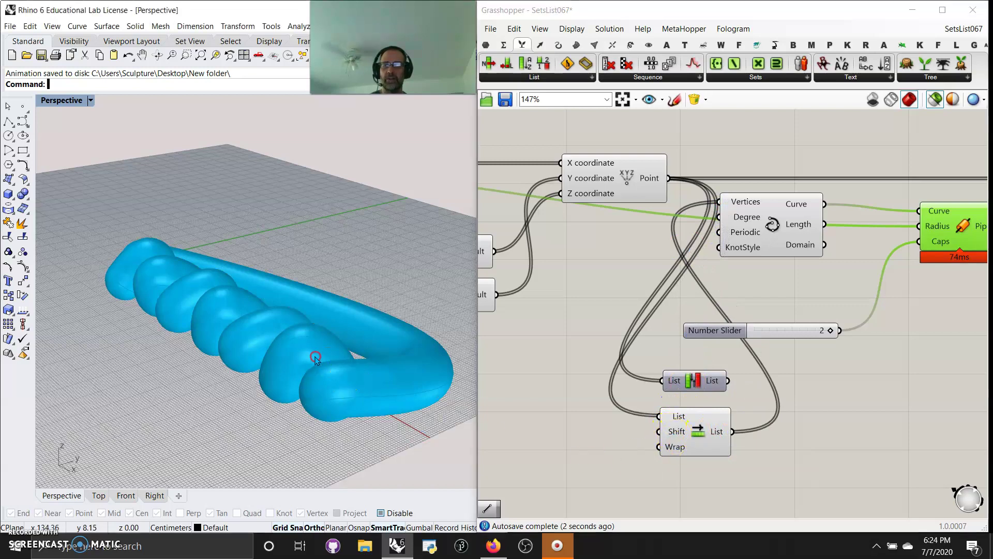
right_drag(314, 360, 366, 357)
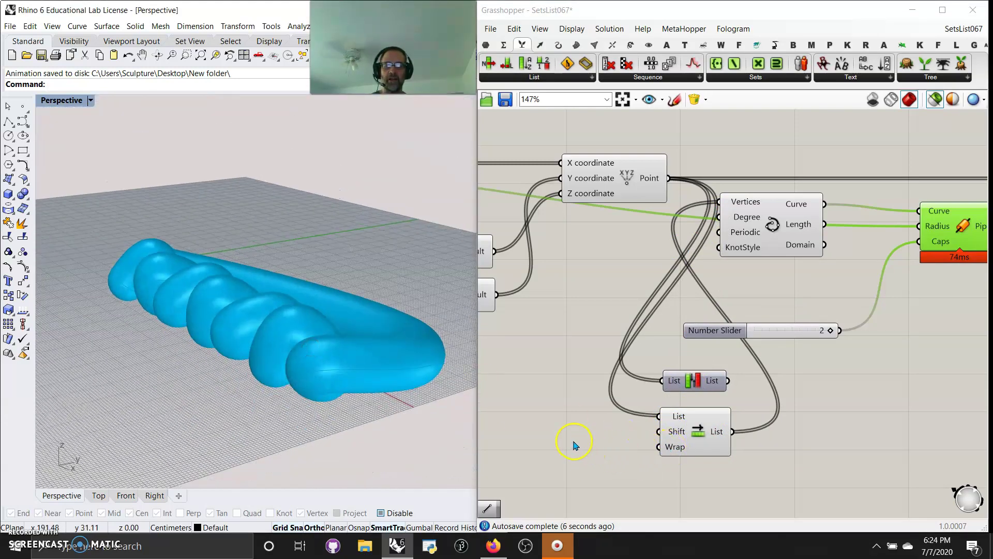
Add a List Length component fed by the Point output and show its result in a Panel.
click(505, 62)
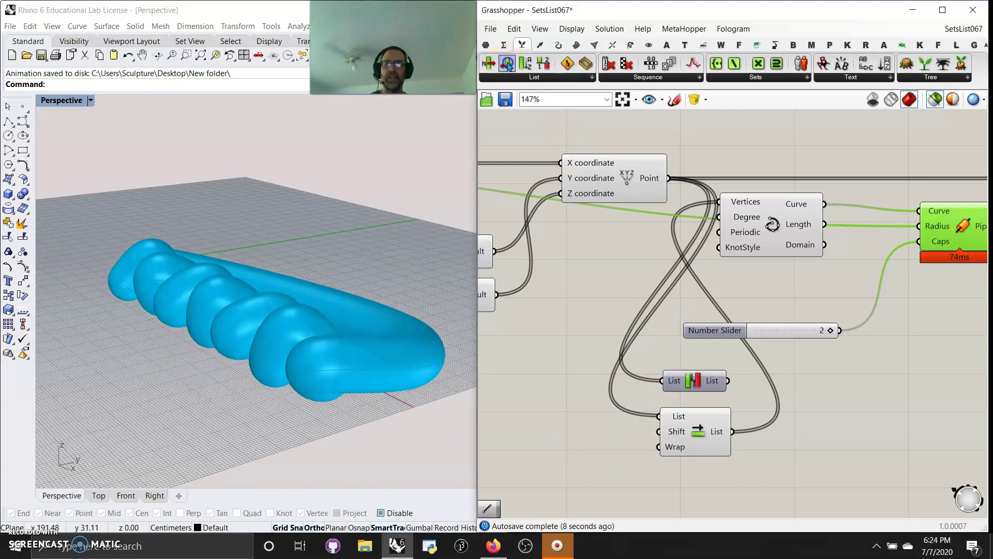
mouse_move(745, 132)
mouse_down()
mouse_move(702, 129)
mouse_move(747, 145)
mouse_up()
click(486, 44)
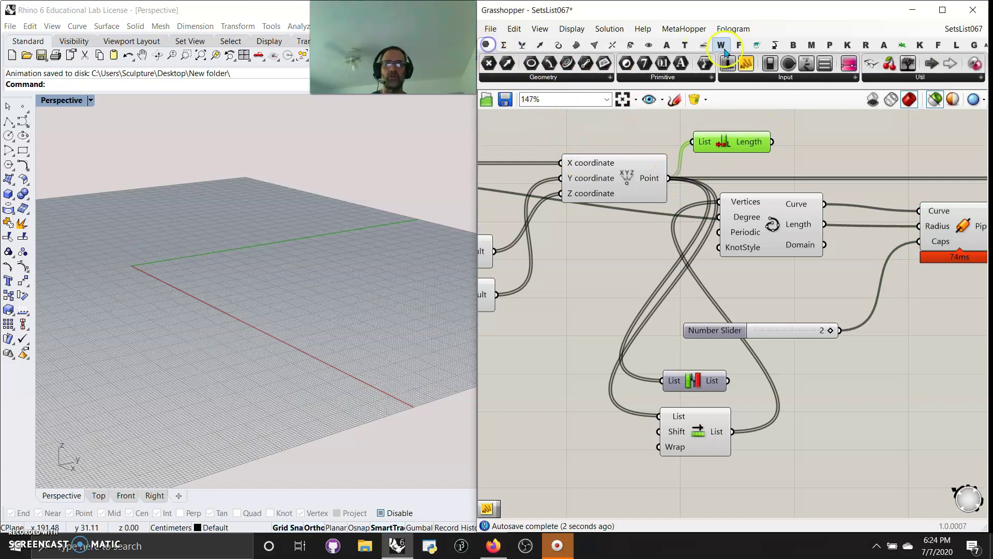
drag(746, 62, 840, 164)
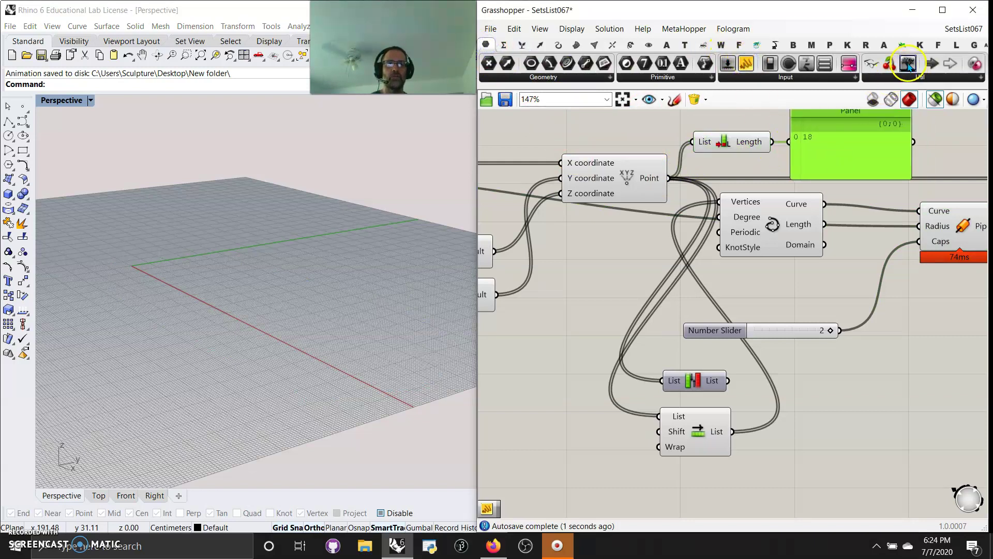
Connect the List Length output to one more utility component, move that component up, and reselect the Pipe for preview.
drag(855, 270, 845, 288)
drag(772, 141, 768, 288)
click(854, 302)
drag(855, 301, 833, 181)
right_drag(825, 404, 781, 181)
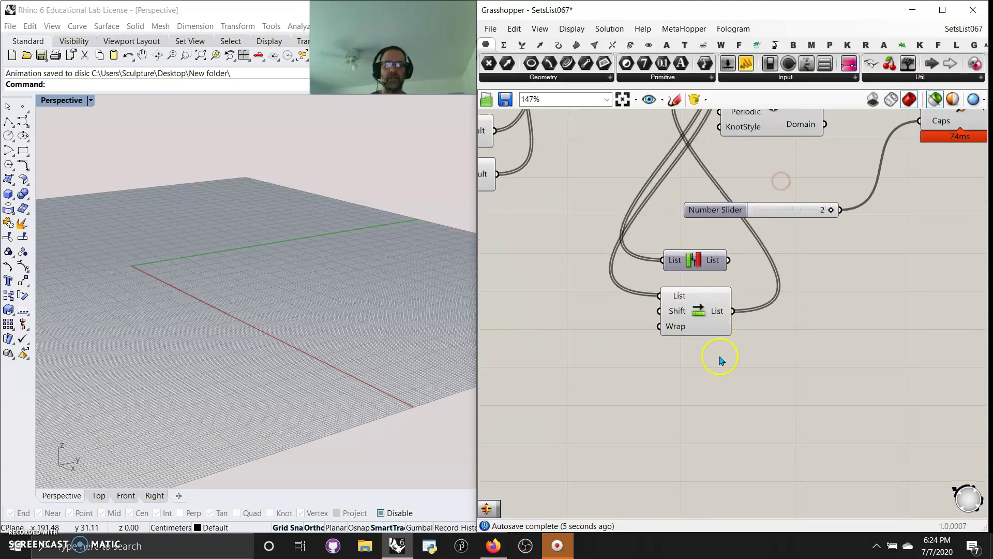
right_drag(740, 394, 699, 472)
click(919, 189)
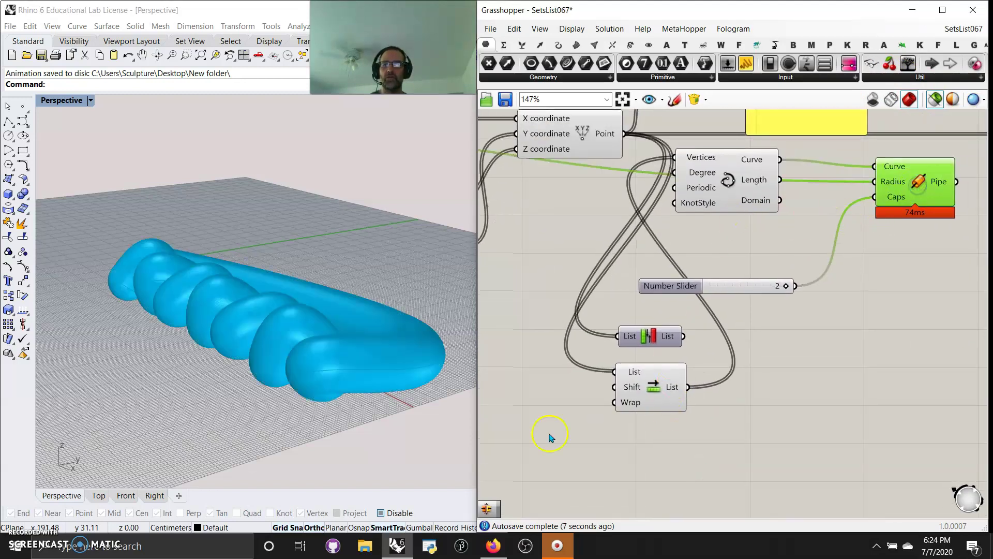
Create an integer slider starting at 1, connect it to Shift List's Shift input and set it to 16.
right_drag(747, 176, 757, 254)
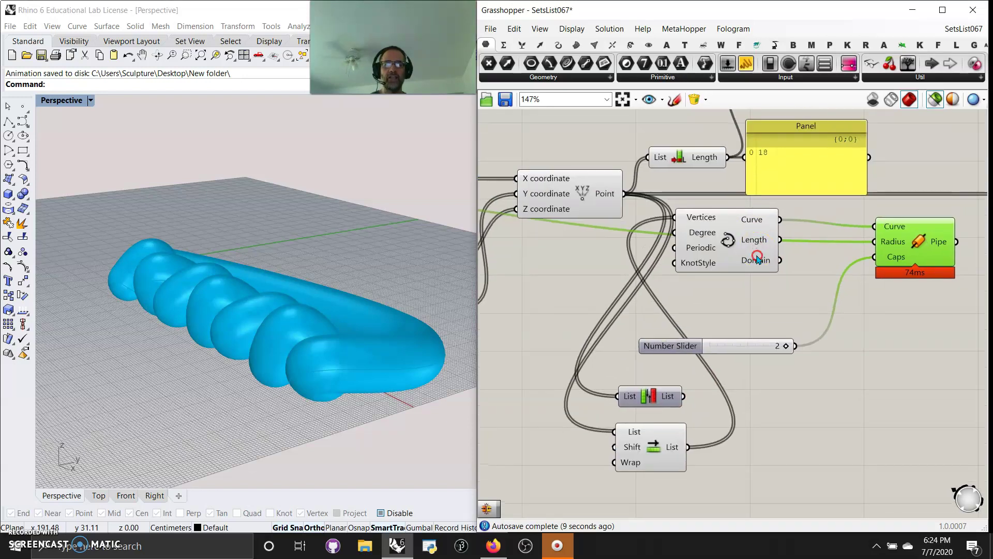
right_drag(656, 395, 765, 349)
double_click(671, 343)
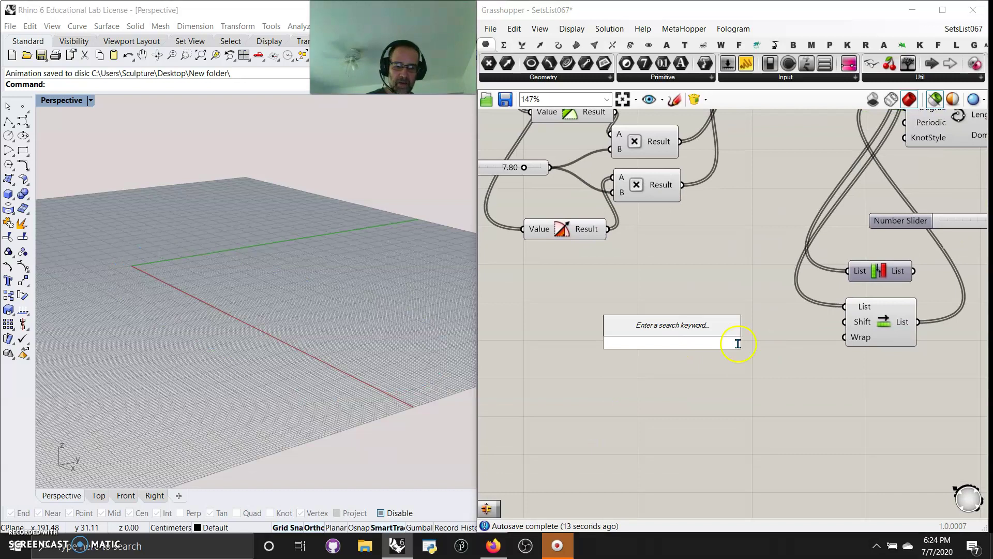
text(1..1)
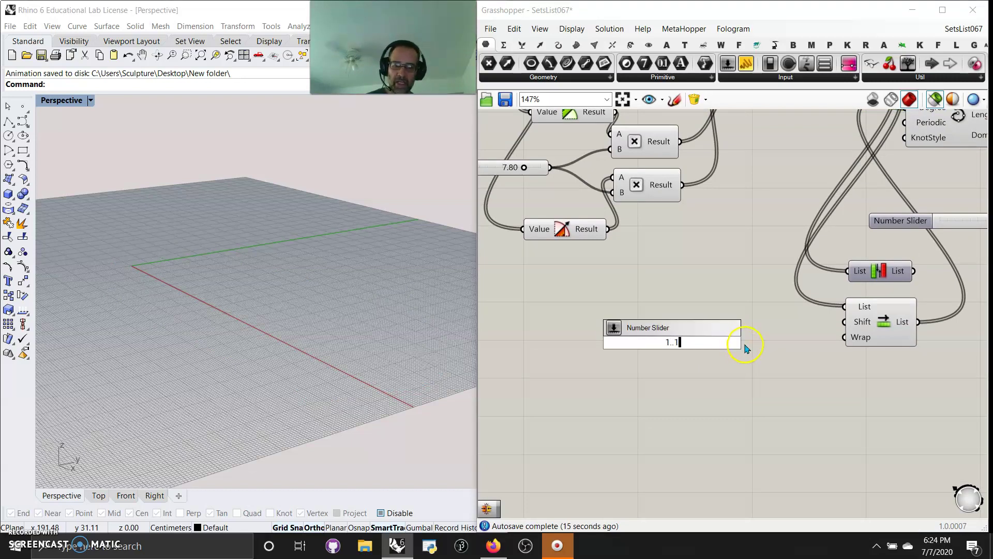
key(Return)
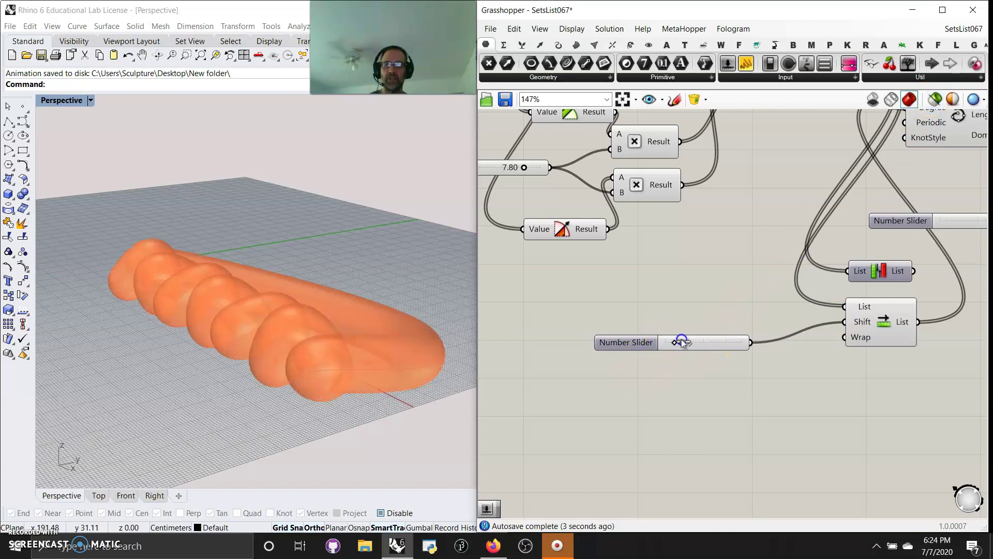
drag(683, 342, 733, 343)
right_drag(764, 432, 742, 437)
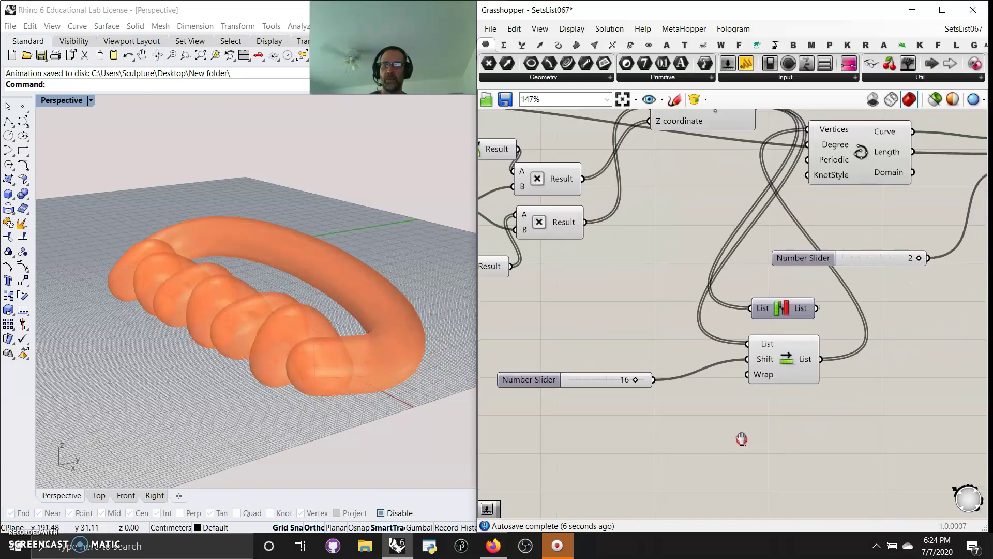
Lower the Series Step slider from its maximum and orbit around the looped pipe to inspect it.
right_drag(631, 313, 593, 325)
right_drag(893, 362, 720, 364)
right_drag(640, 257, 833, 311)
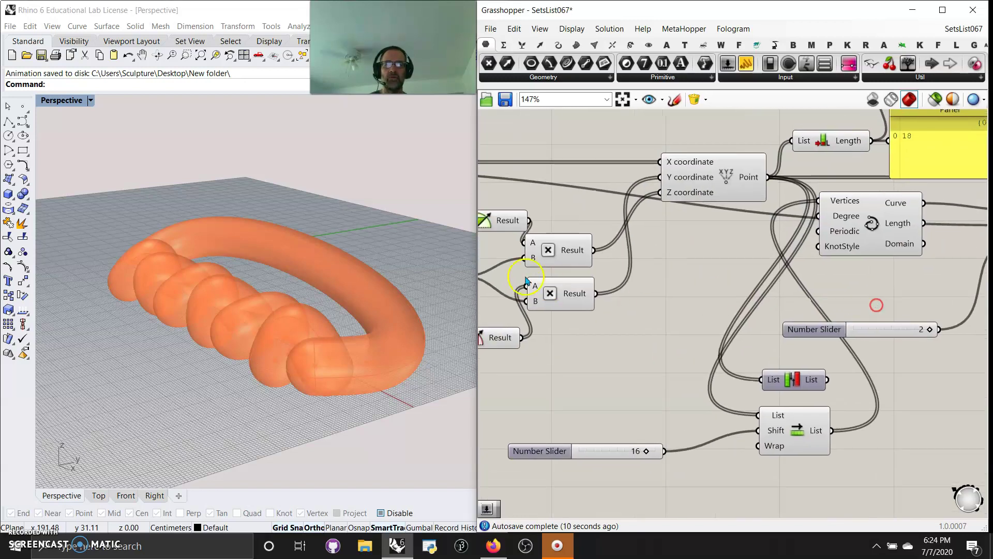
right_drag(518, 290, 623, 311)
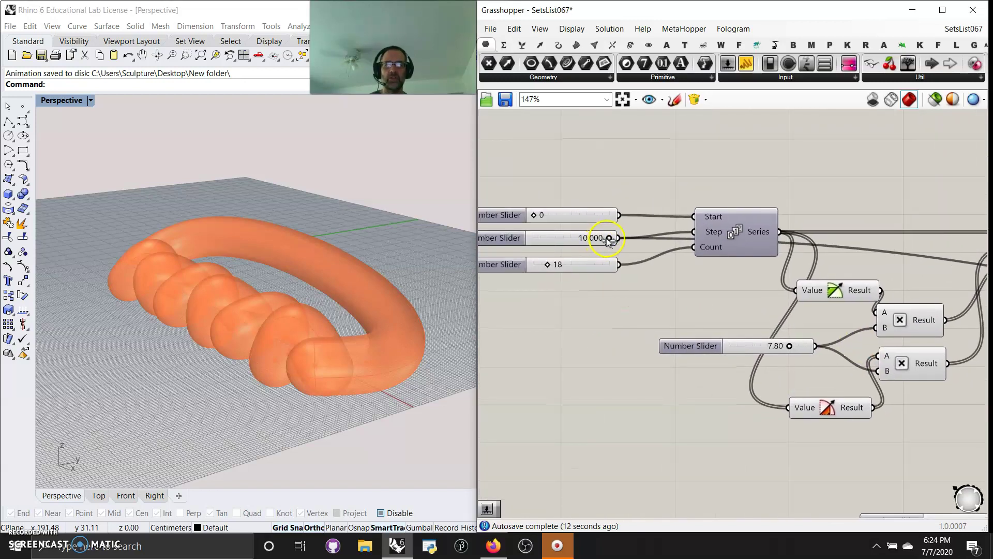
drag(591, 241, 588, 238)
right_drag(251, 343, 288, 268)
Animate the Shift slider in the Perspective viewport with a frame count of 20.
right_drag(662, 441, 555, 341)
right_click(855, 430)
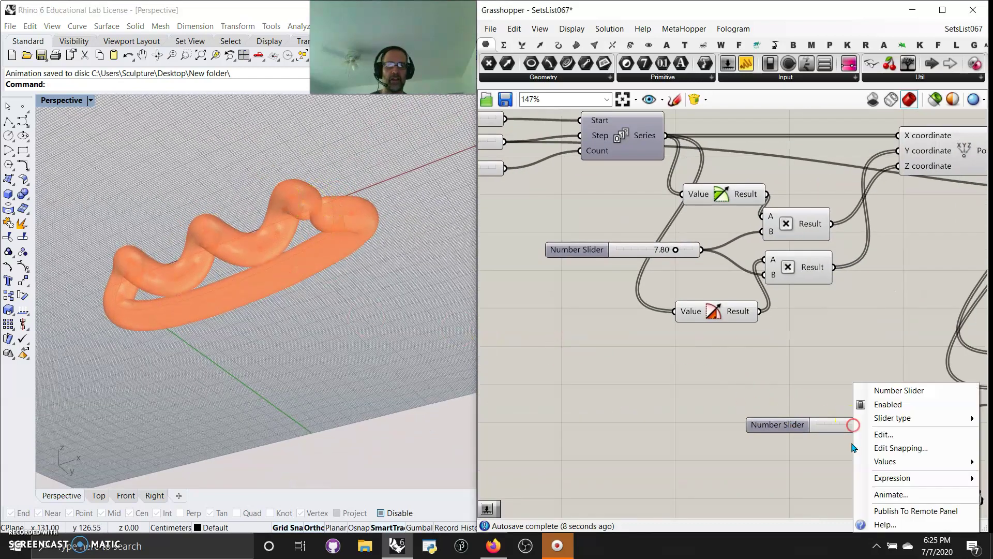
click(887, 496)
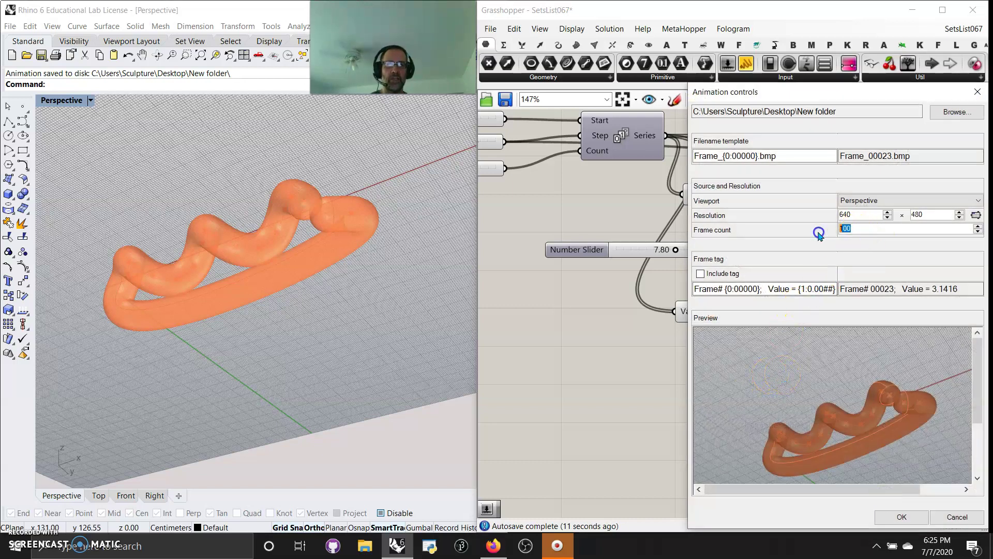
click(878, 266)
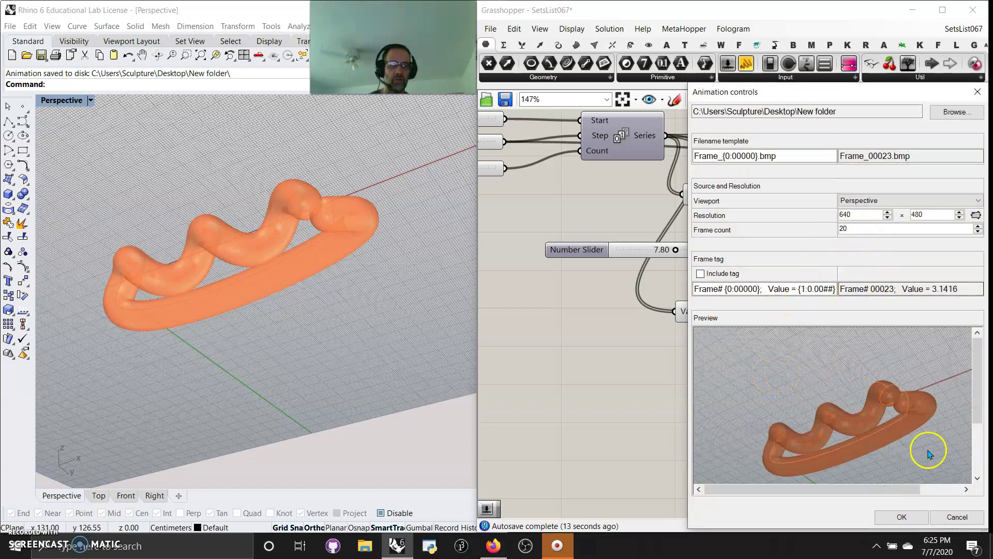
click(900, 517)
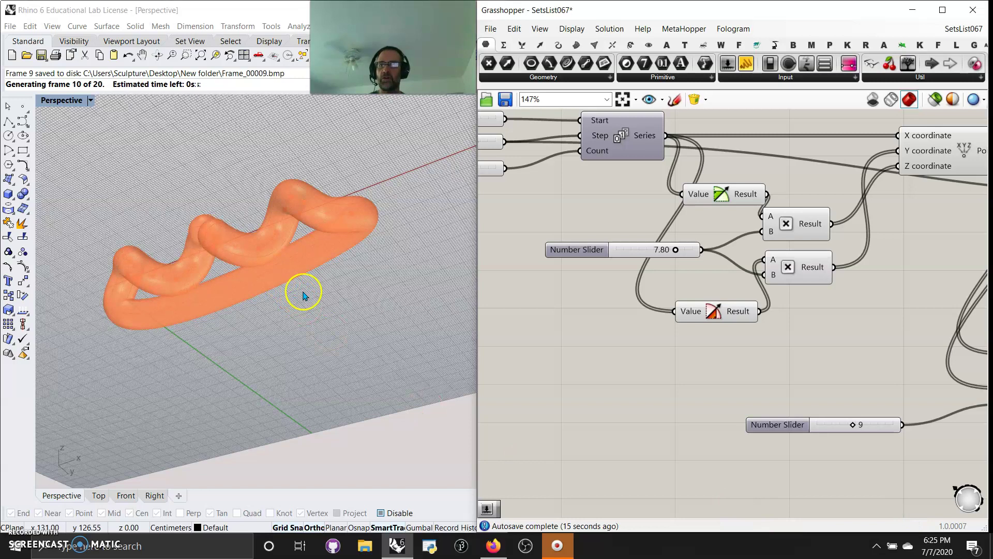
click(241, 298)
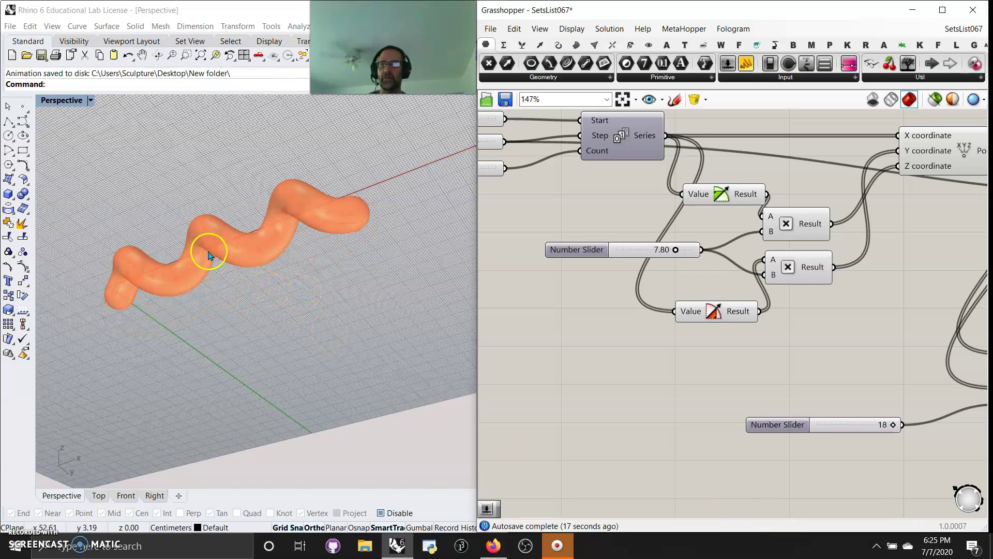
Set the slider feeding Shift List's Shift input to 6.
scroll(206, 264, up, 2)
scroll(206, 267, down, 1)
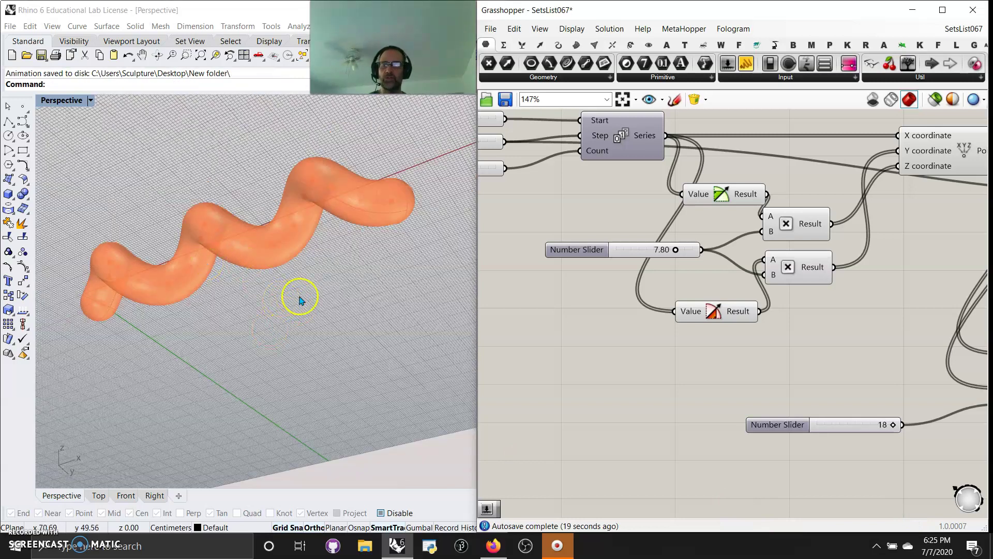
drag(893, 425, 838, 453)
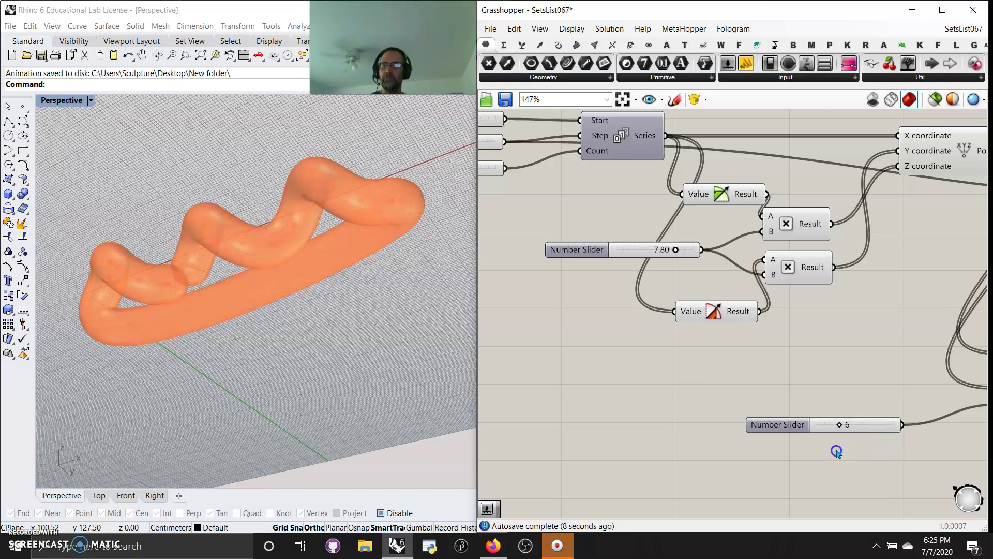
scroll(870, 449, down, 5)
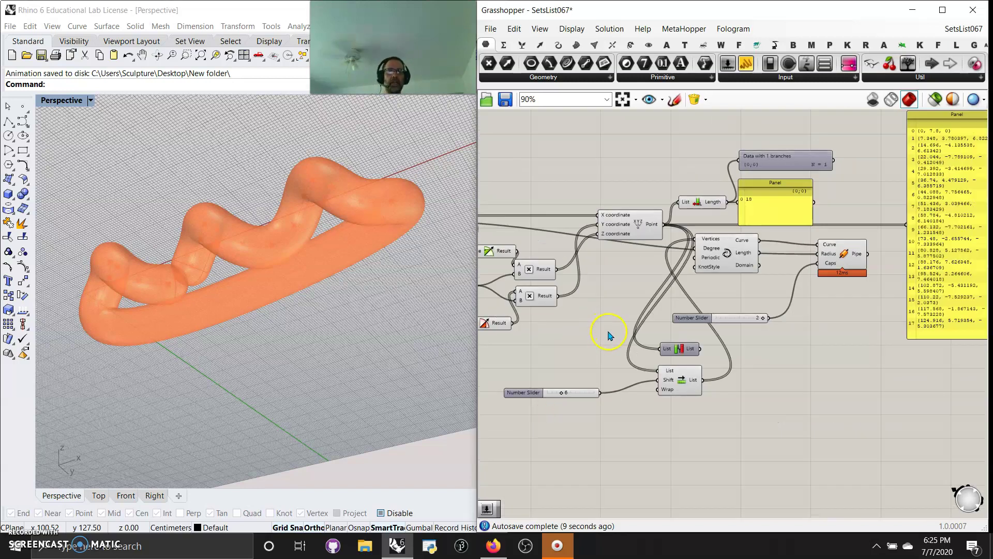
scroll(743, 430, down, 1)
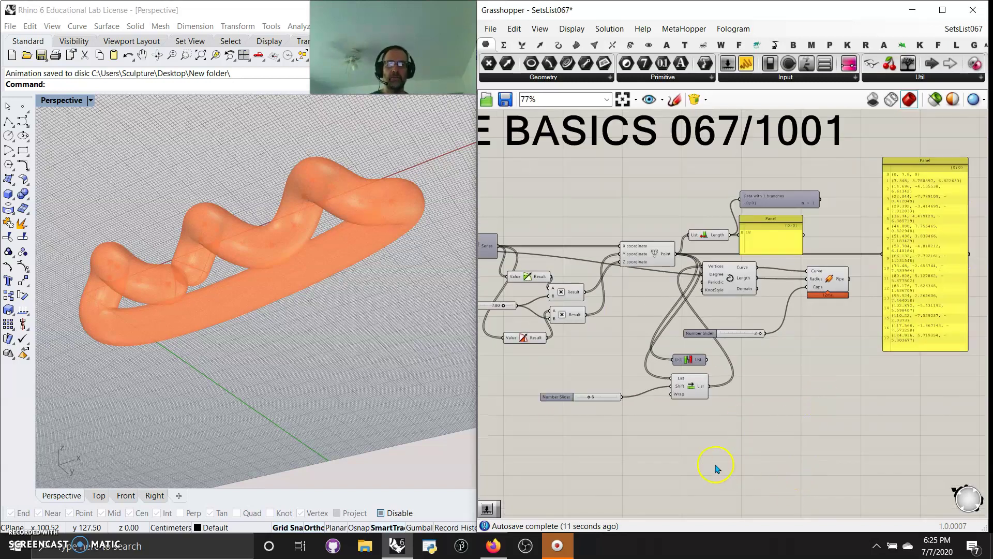
scroll(719, 460, down, 2)
drag(912, 471, 532, 217)
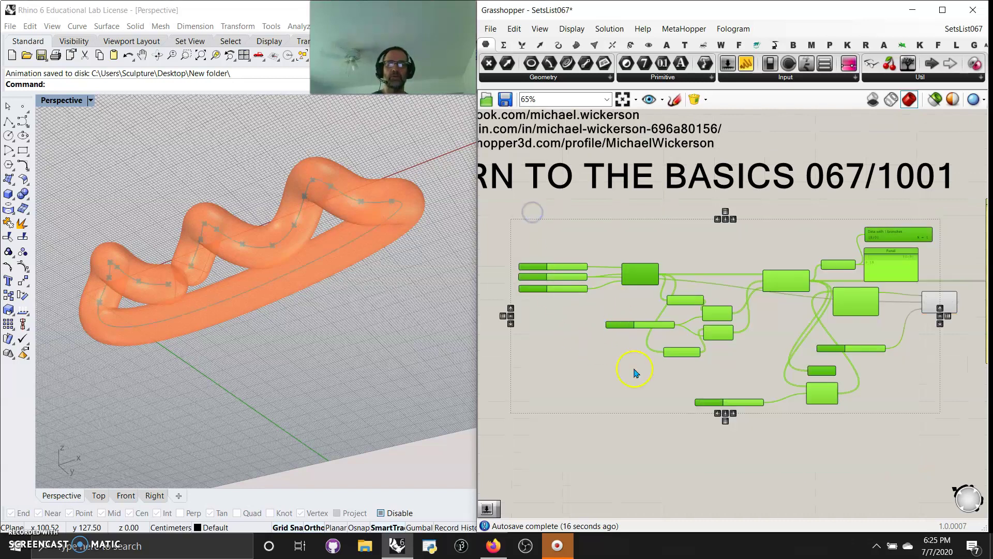
click(638, 394)
Add a Range component and place it below the sine and cosine components.
scroll(627, 310, up, 3)
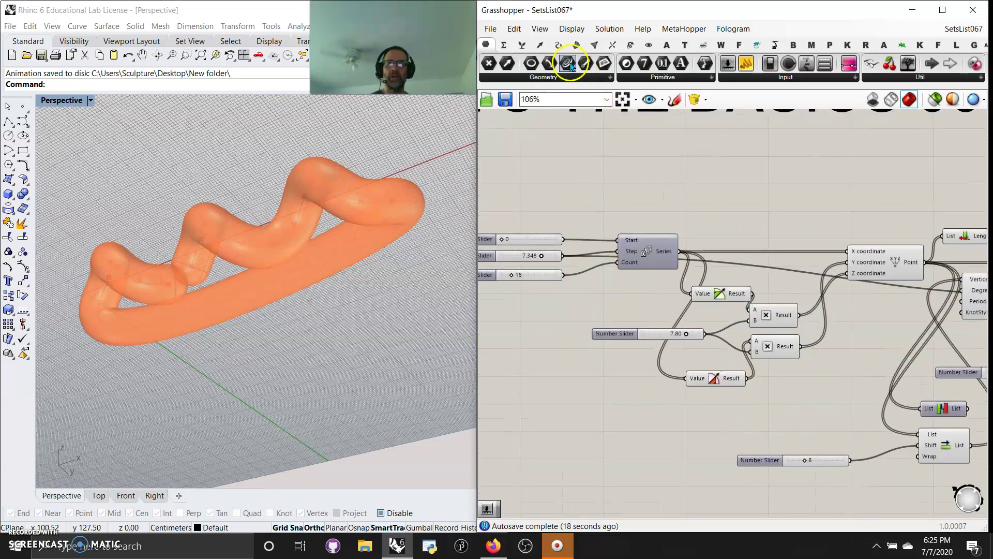
click(502, 46)
click(516, 45)
click(635, 77)
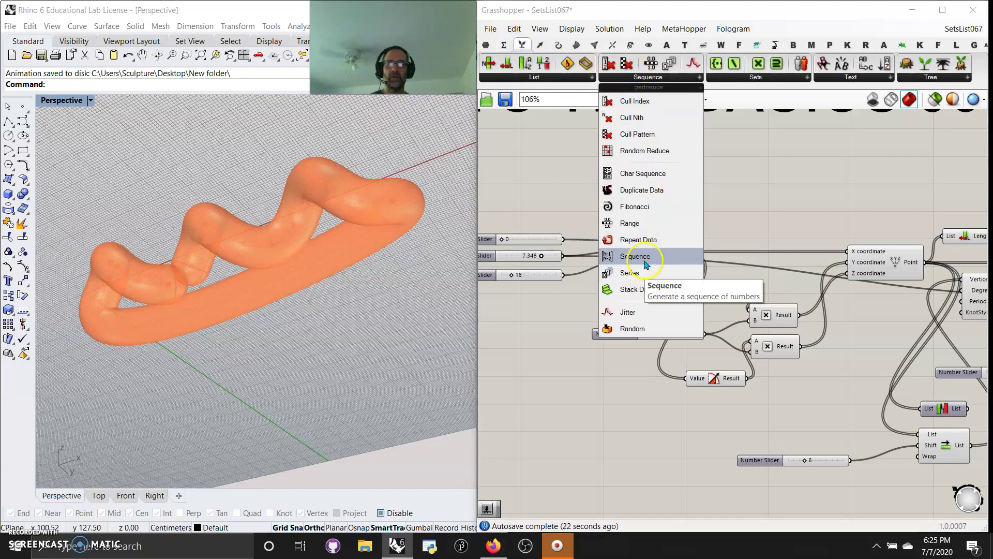
drag(629, 223, 656, 433)
drag(661, 468, 651, 452)
right_drag(718, 503, 667, 360)
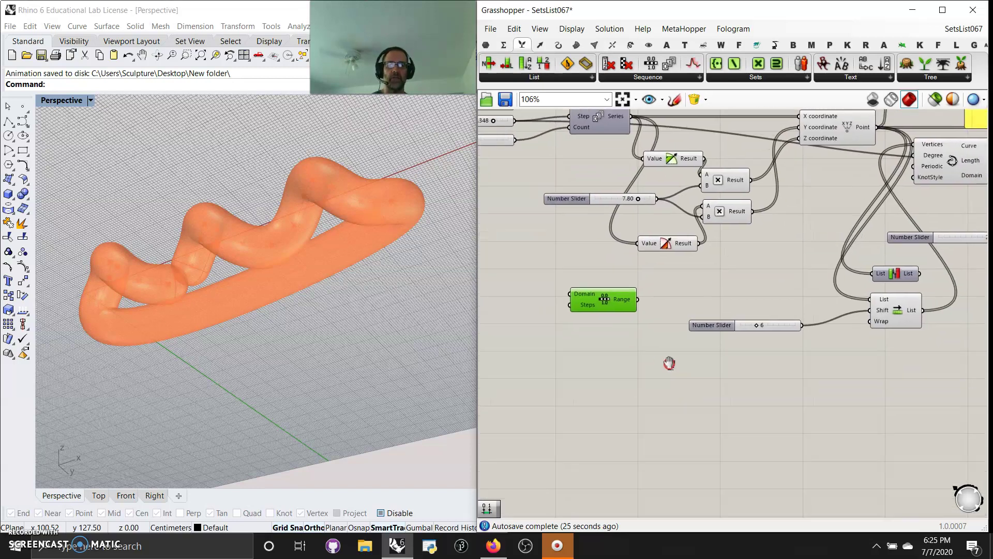
drag(600, 298, 600, 378)
Move the curve, pipe and list components to the right and place the Shift slider below Shift List.
right_drag(585, 264, 593, 361)
right_drag(707, 403, 493, 385)
drag(892, 437, 659, 152)
drag(723, 237, 767, 244)
right_drag(594, 308, 876, 237)
drag(849, 329, 962, 361)
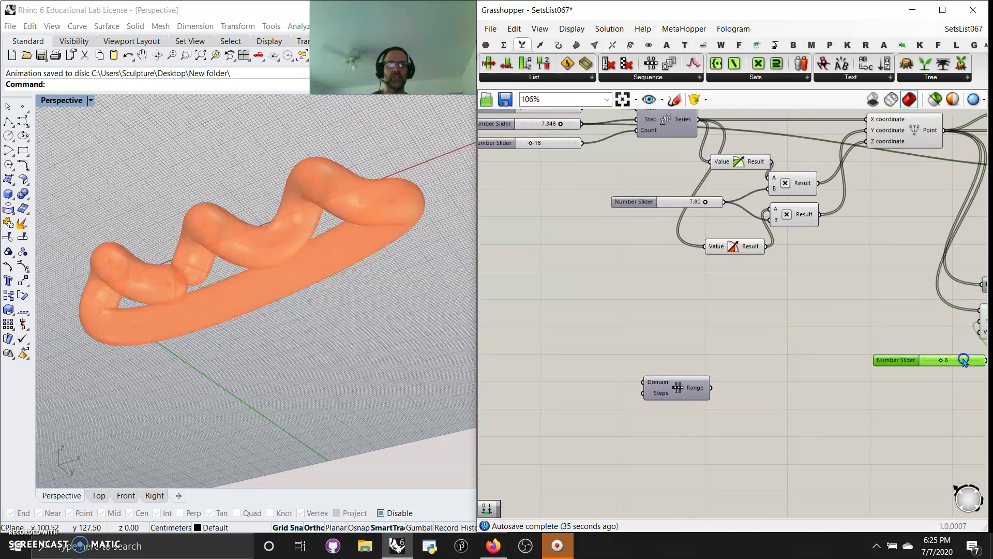
Group the Series component, its sliders, and the sine, cosine and multiplication components.
scroll(805, 323, down, 4)
drag(780, 311, 575, 176)
right_drag(552, 234, 550, 233)
right_click(567, 260)
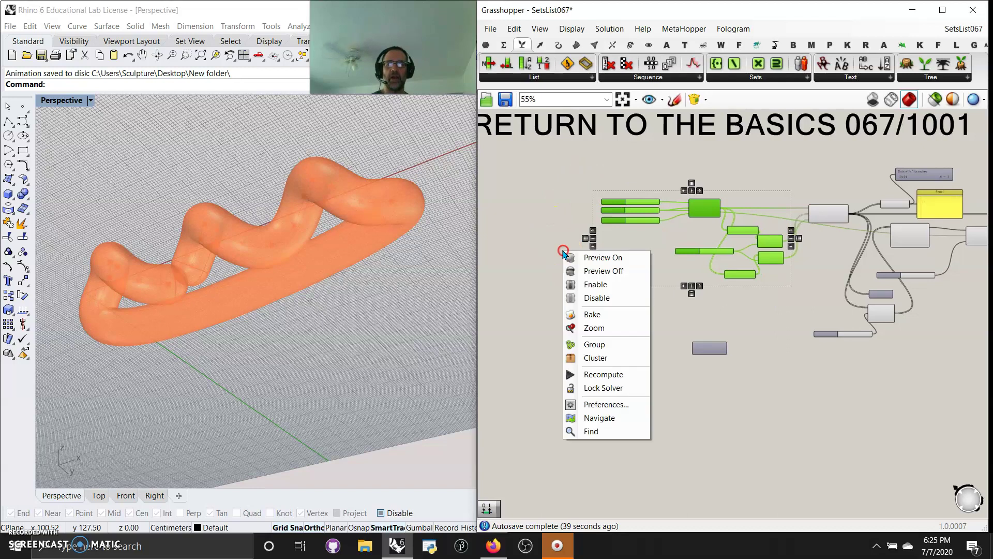
click(592, 346)
Group the curve, pipe, list and panel components downstream of Construct Point and move that group to the right.
right_drag(784, 303, 581, 311)
drag(865, 388, 654, 163)
right_click(712, 408)
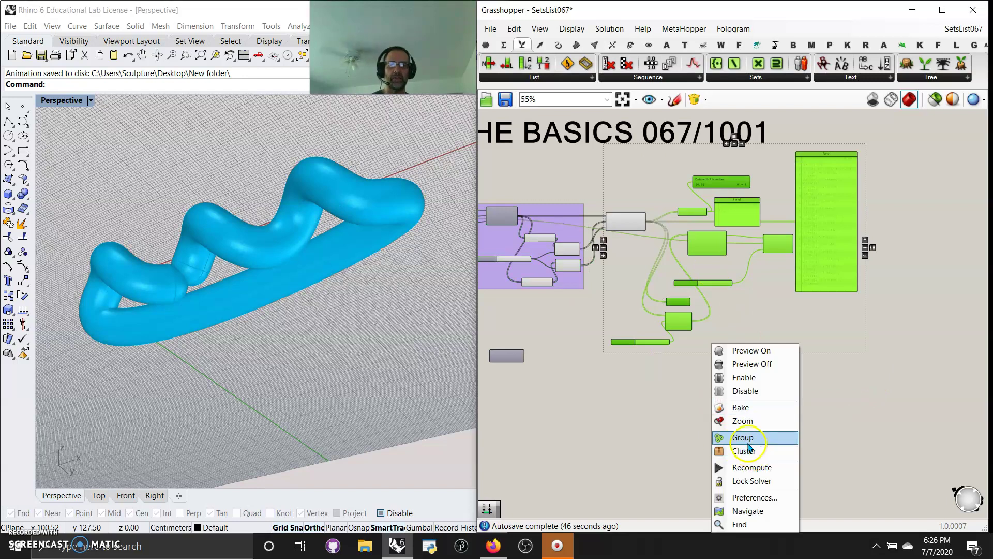
click(746, 439)
drag(700, 257, 783, 263)
click(582, 352)
Centre Construct Point between the two groups and shift the List Length panel slightly to the right.
drag(624, 223, 613, 242)
scroll(616, 238, up, 3)
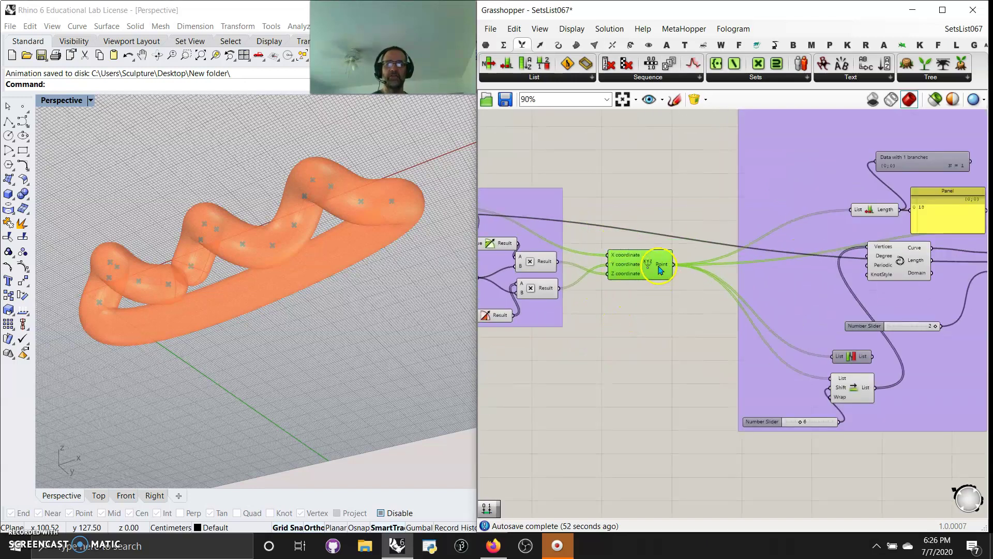
drag(929, 195, 667, 341)
drag(674, 264, 928, 201)
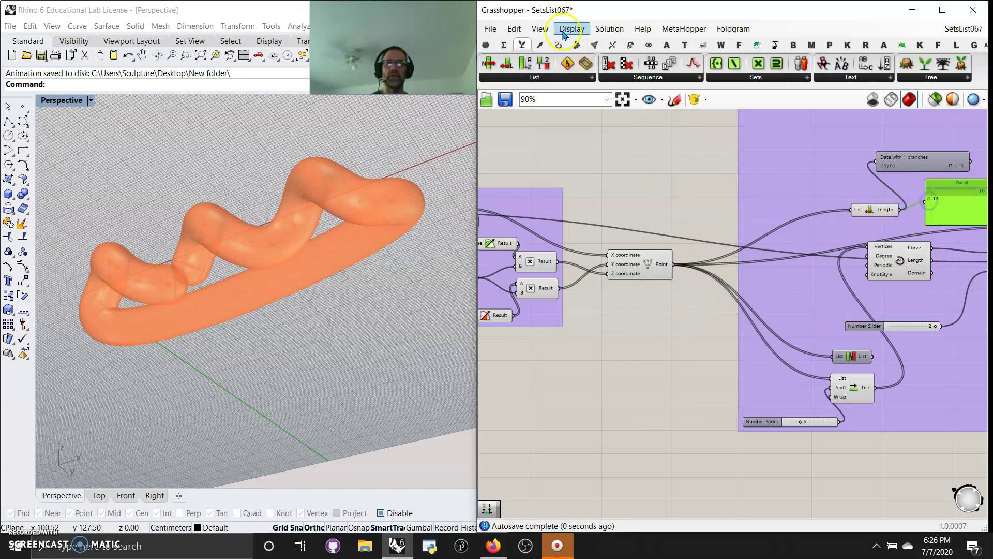
Add a Panel fed by the Point output, enlarge it to show every coordinate, and place it below Construct Point.
click(487, 45)
drag(707, 209, 672, 196)
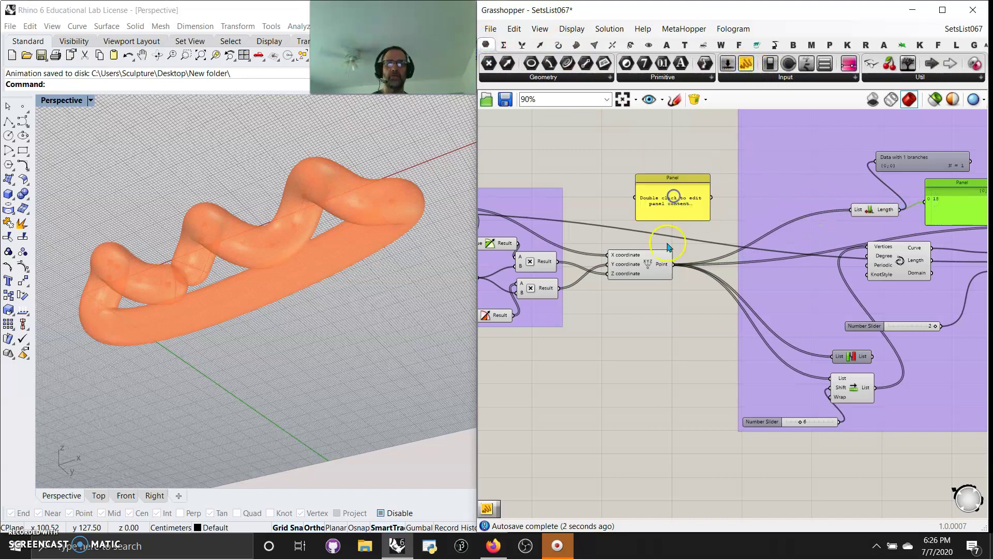
drag(672, 264, 644, 171)
drag(692, 193, 750, 327)
drag(688, 255, 788, 315)
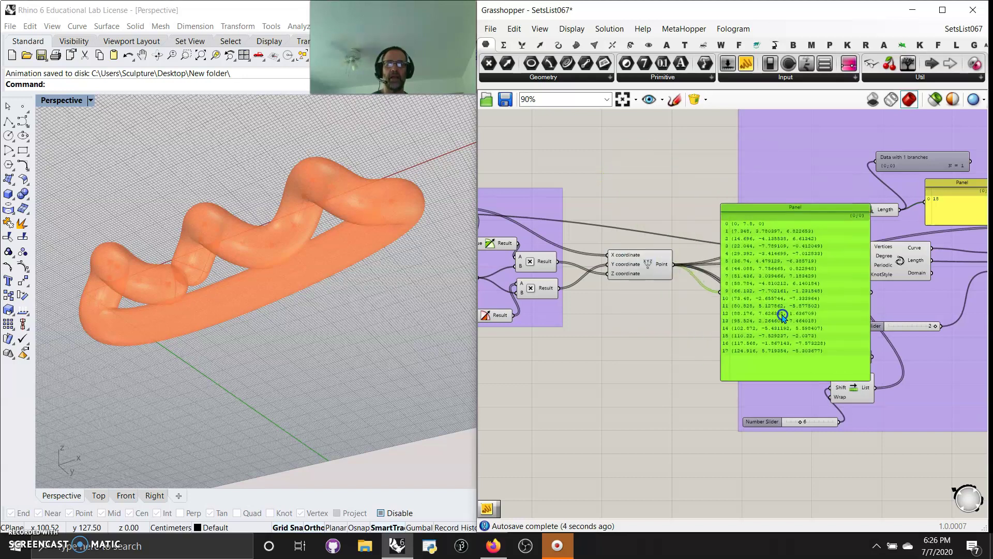
drag(646, 273, 612, 274)
drag(784, 297, 637, 404)
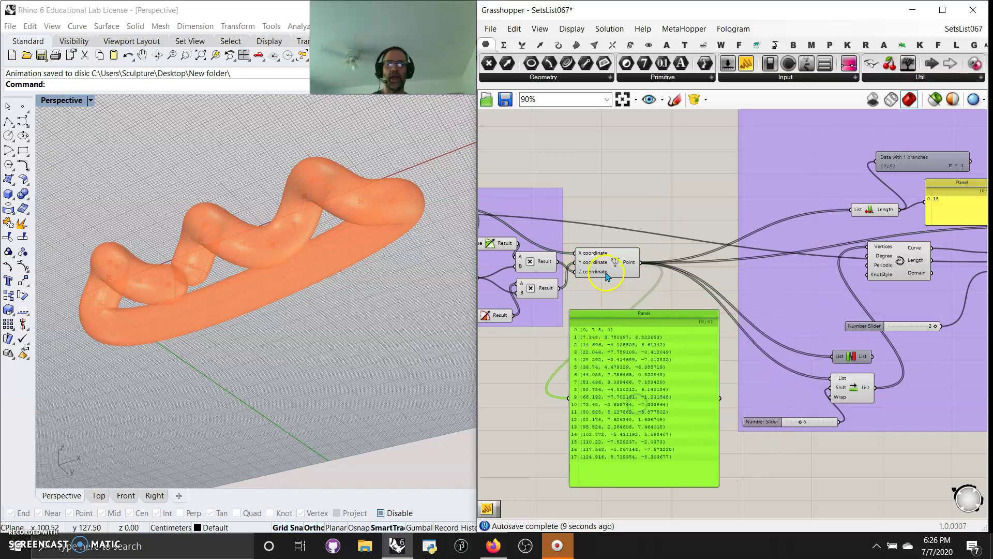
drag(607, 275, 637, 274)
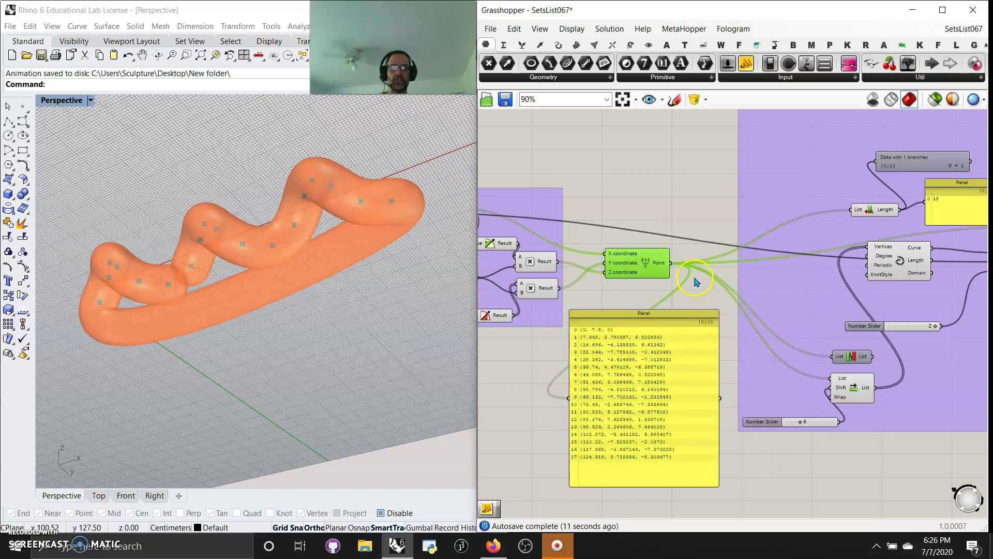
Add a Cylinder component from the surface primitives and place it below the Range component.
scroll(695, 282, down, 3)
scroll(645, 211, down, 1)
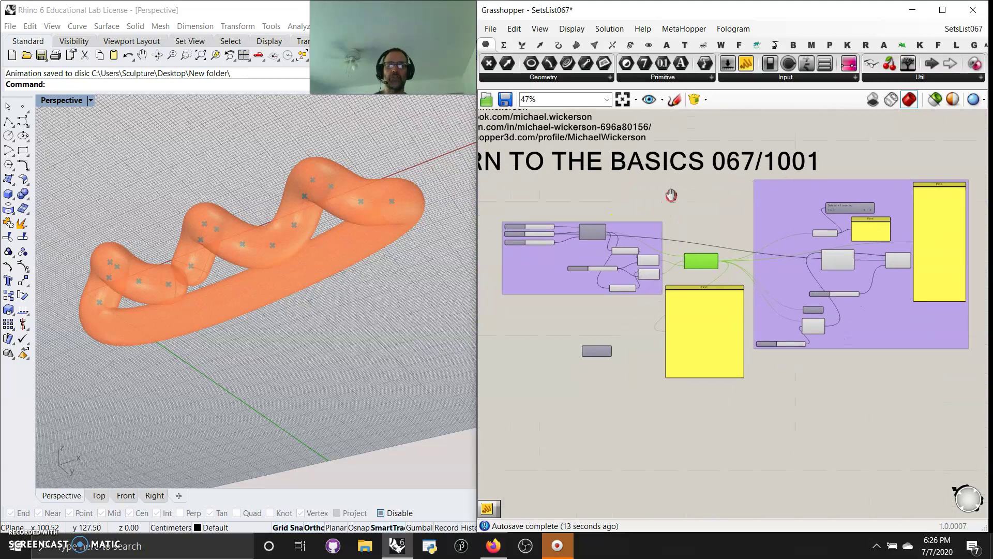
scroll(669, 215, down, 1)
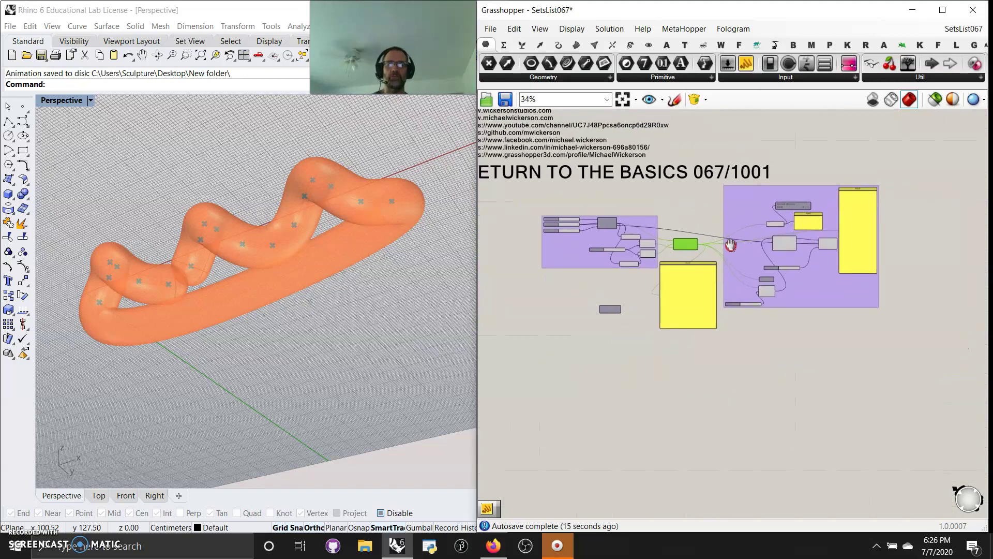
right_drag(707, 207, 761, 188)
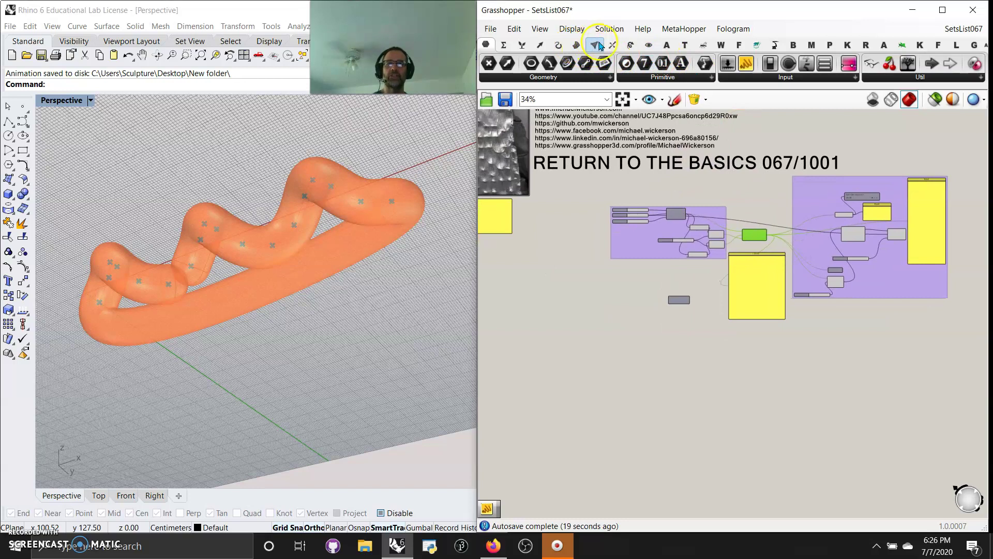
click(576, 45)
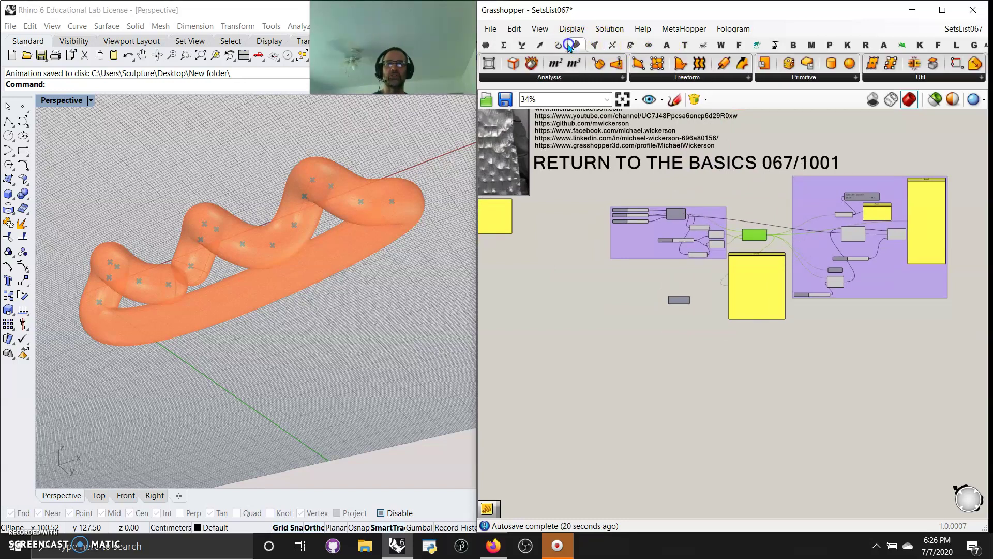
click(837, 80)
drag(828, 250, 720, 313)
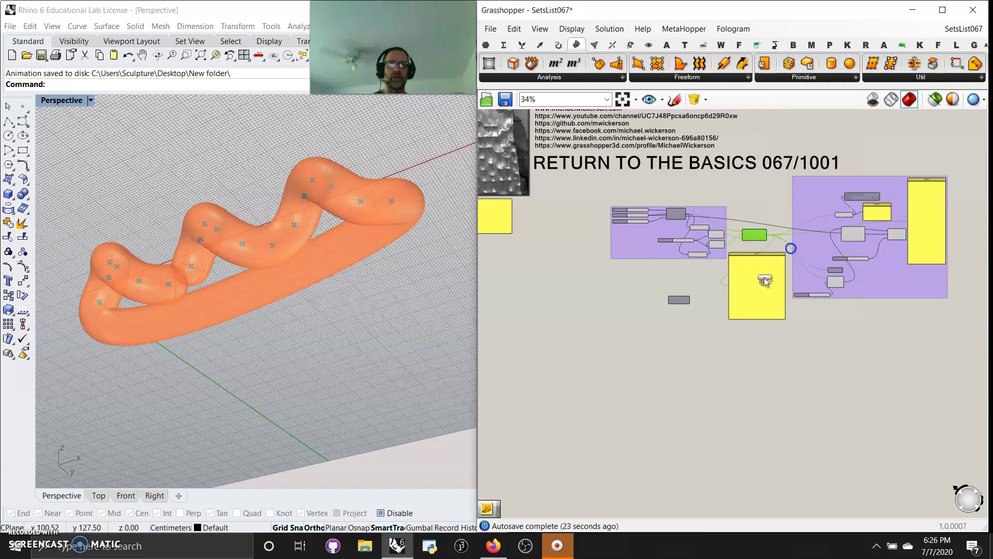
drag(672, 400, 698, 288)
Connect the Series Count slider to both the Radius and Length inputs of the Cylinder.
scroll(659, 365, up, 2)
scroll(660, 362, up, 2)
scroll(692, 267, down, 2)
scroll(605, 202, down, 1)
scroll(694, 295, up, 4)
scroll(797, 313, up, 2)
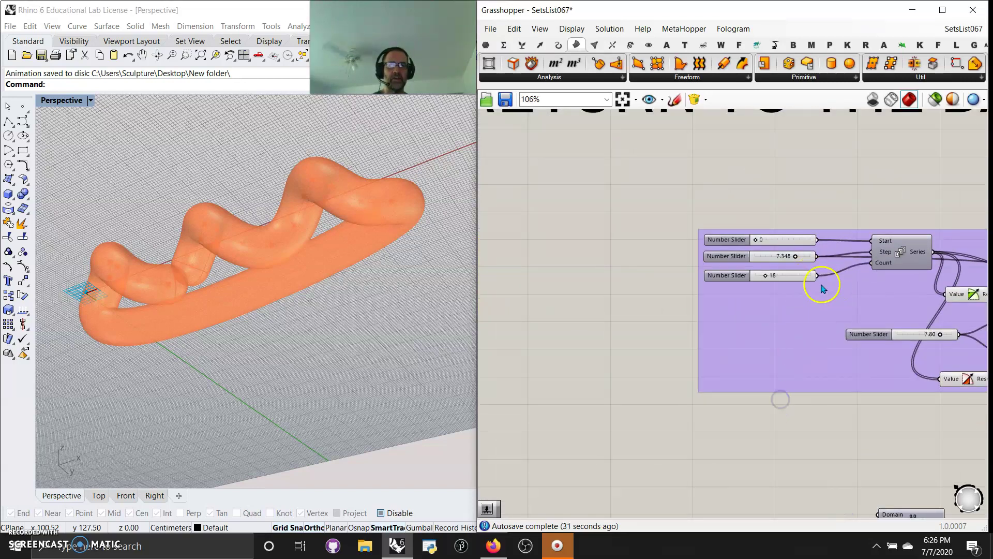
drag(818, 275, 817, 480)
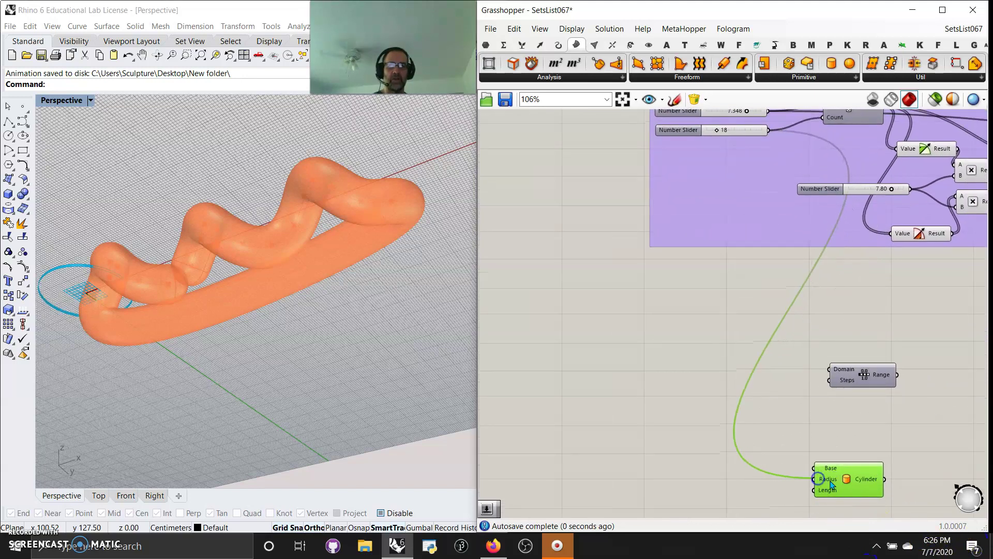
right_drag(145, 333, 210, 391)
drag(823, 491, 767, 130)
Orbit around the cylinder and move the Cylinder component up directly beneath Range.
right_drag(80, 292, 317, 377)
drag(349, 351, 383, 392)
right_drag(278, 406, 318, 411)
drag(858, 488, 876, 427)
Highlight Construct Point and Pipe in turn to examine their previews beside the cylinder.
right_drag(896, 268, 631, 413)
right_drag(555, 445, 718, 454)
right_drag(780, 376, 605, 400)
click(797, 274)
right_drag(900, 306, 663, 310)
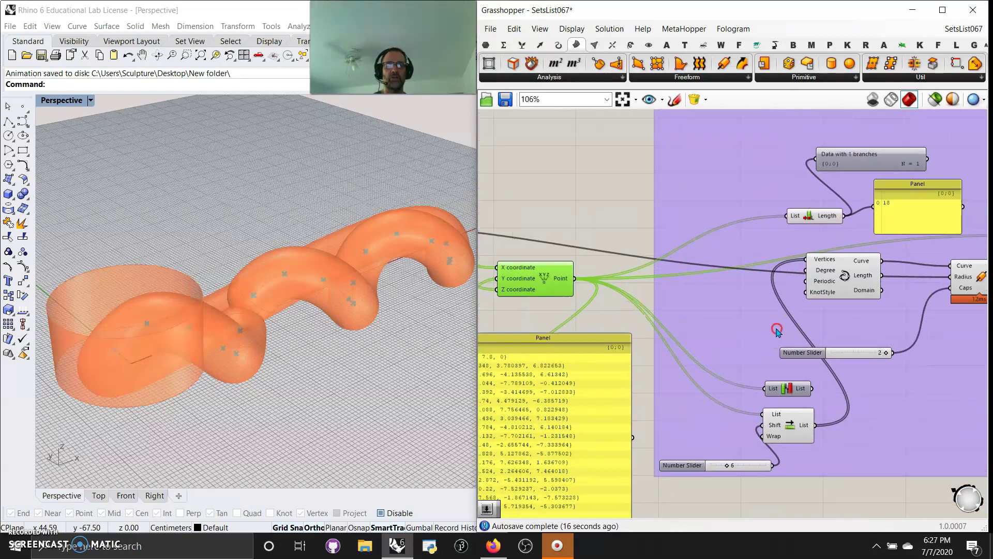
right_drag(765, 317, 622, 299)
right_drag(837, 394, 786, 420)
click(795, 284)
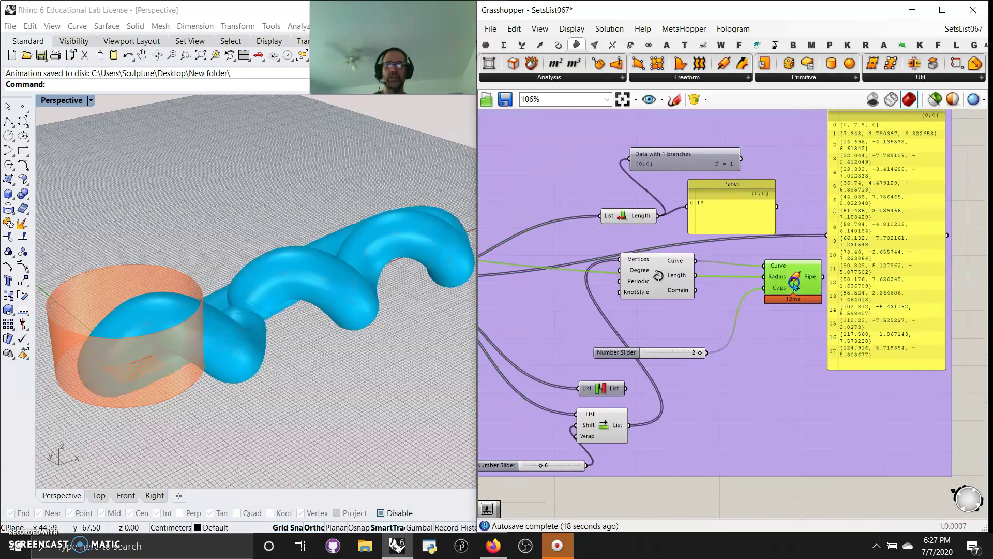
click(690, 500)
right_drag(645, 507, 782, 464)
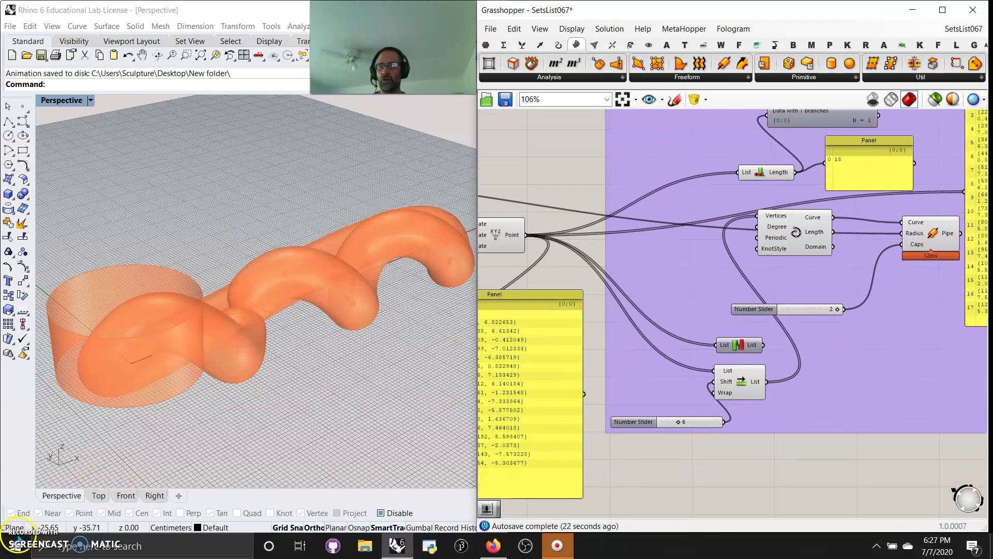